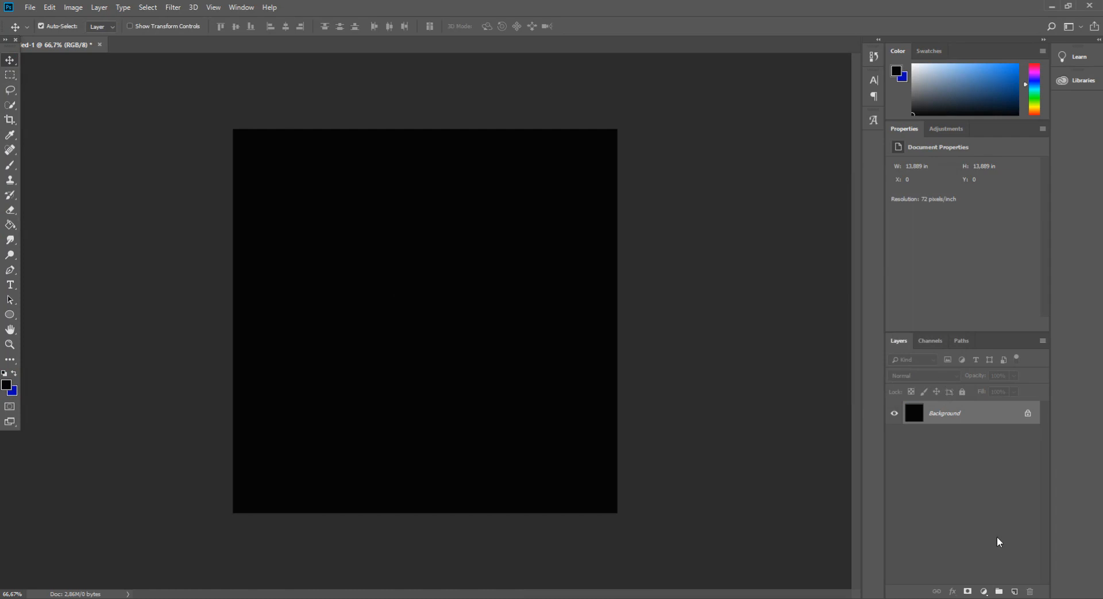
# Add a Solid Color fill layer using the hex colour 0000b6
pyautogui.click(14, 373)
pyautogui.click(989, 592)
pyautogui.click(989, 387)
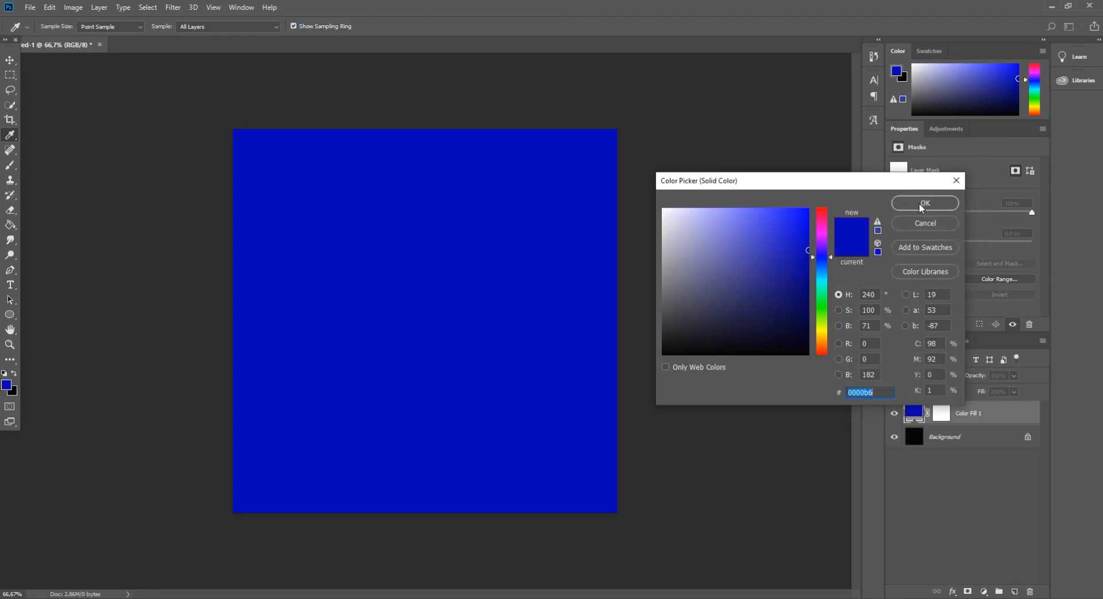
pyautogui.write('0000b6')
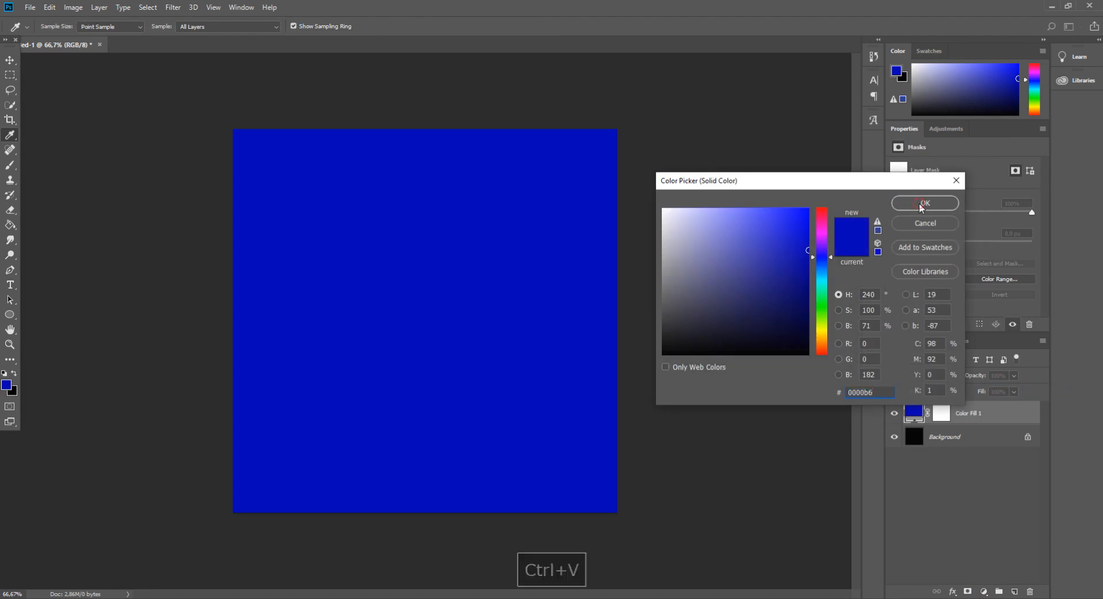
pyautogui.click(924, 203)
# Convert the fill layer for smart filters and apply Add Noise at 25% with Uniform distribution
pyautogui.click(173, 7)
pyautogui.moveTo(241, 171)
pyautogui.click(342, 171)
pyautogui.click(560, 226)
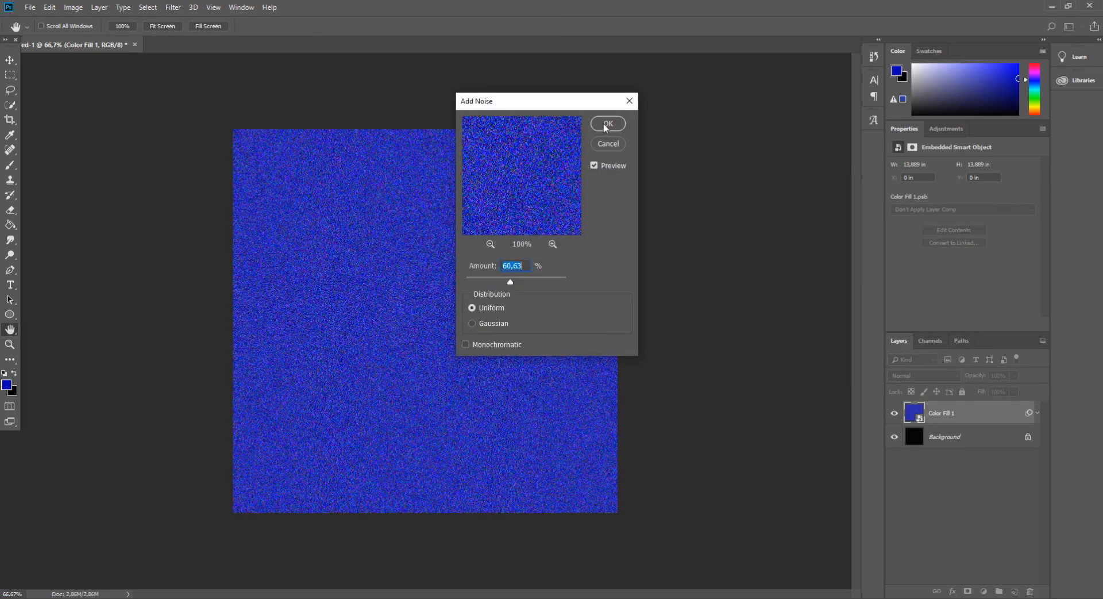
pyautogui.moveTo(487, 278); pyautogui.dragTo(492, 278)
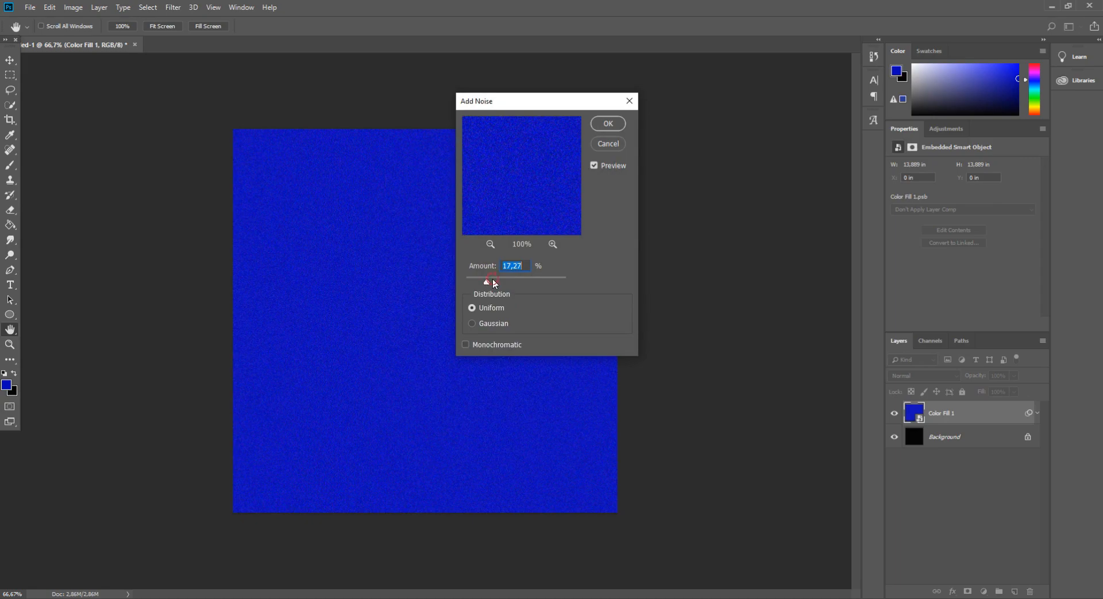
pyautogui.write('60')
pyautogui.hotkey('ctrl', 'a')
pyautogui.write('25')
pyautogui.press('Return')
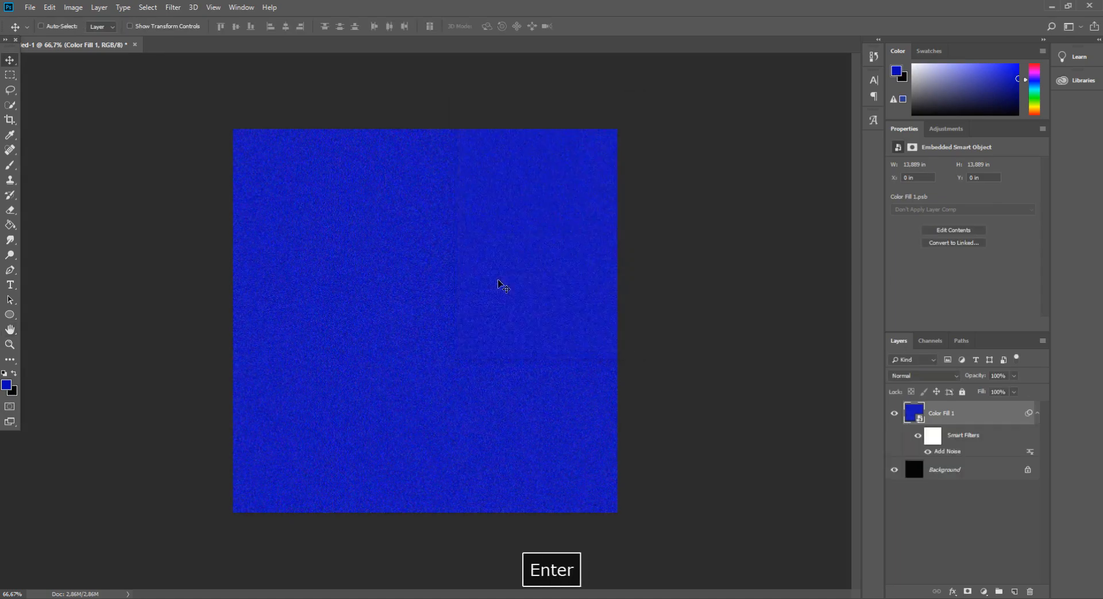
# Lower the Color Fill 1 layer's opacity to 15%
pyautogui.hotkey('ctrl', '+')
pyautogui.click(996, 376)
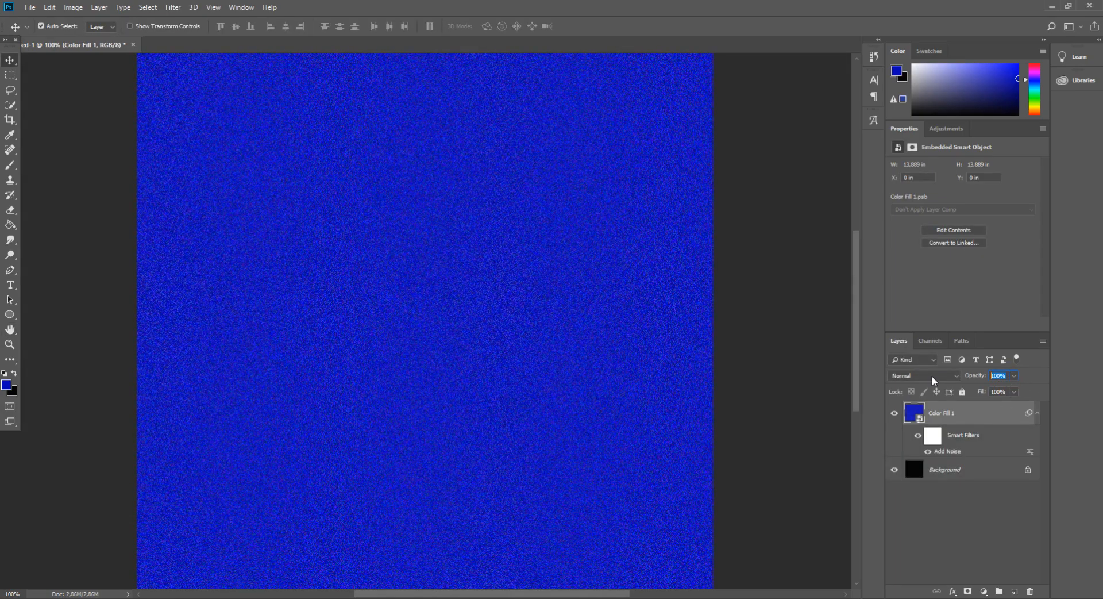
pyautogui.write('15')
pyautogui.hotkey('ctrl', '-')
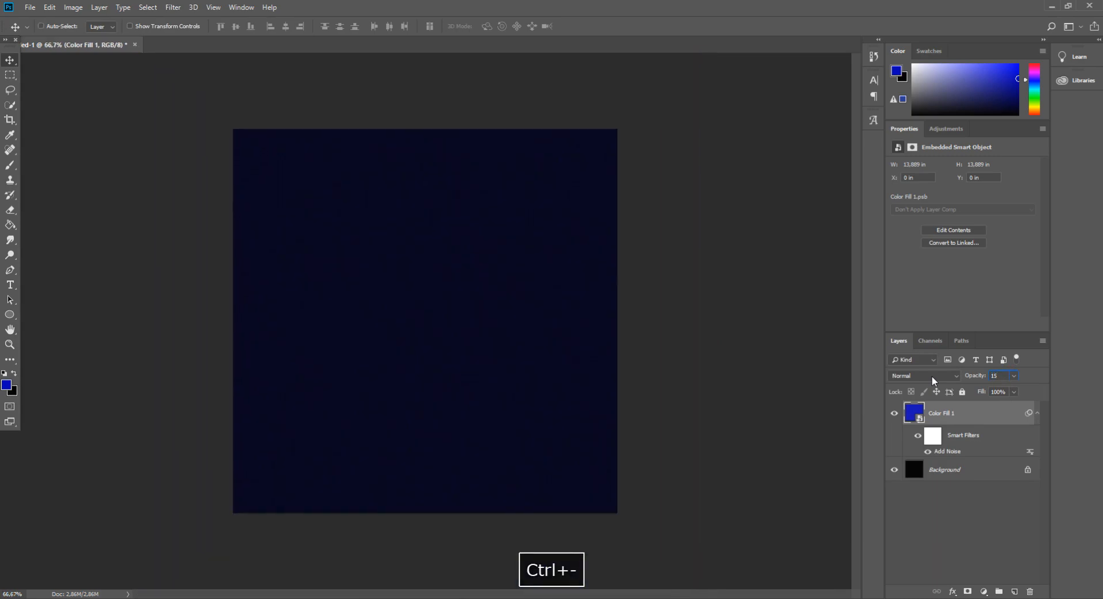
# Open the recent file nasa-rTZW4f02zY8-unsplash.jpg
pyautogui.hotkey('ctrl', '-')
pyautogui.hotkey('ctrl', '+')
pyautogui.click(30, 7)
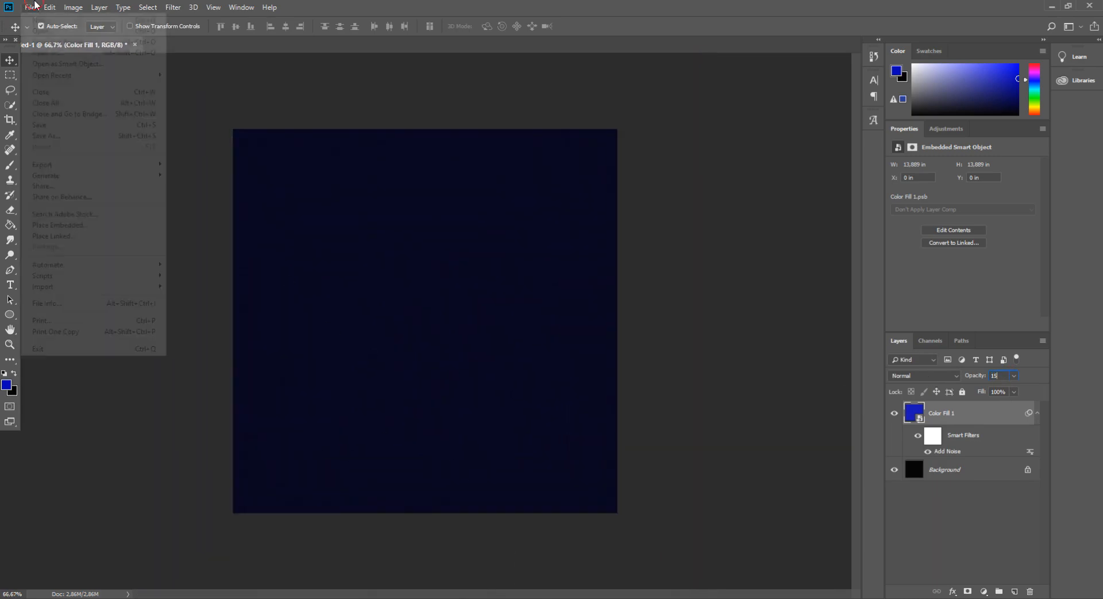
pyautogui.moveTo(114, 75)
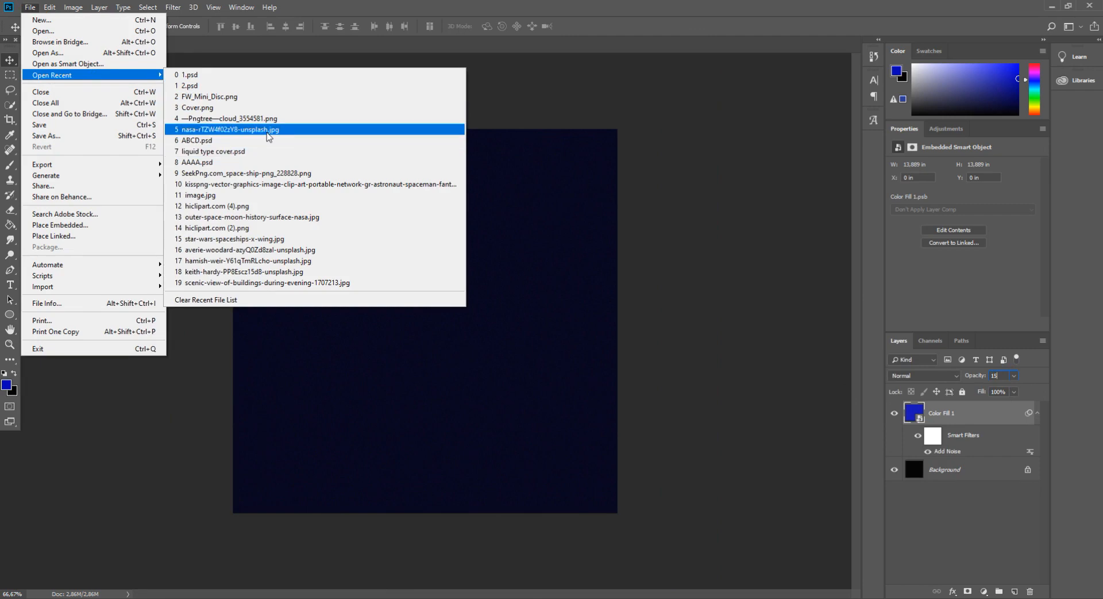
pyautogui.click(266, 131)
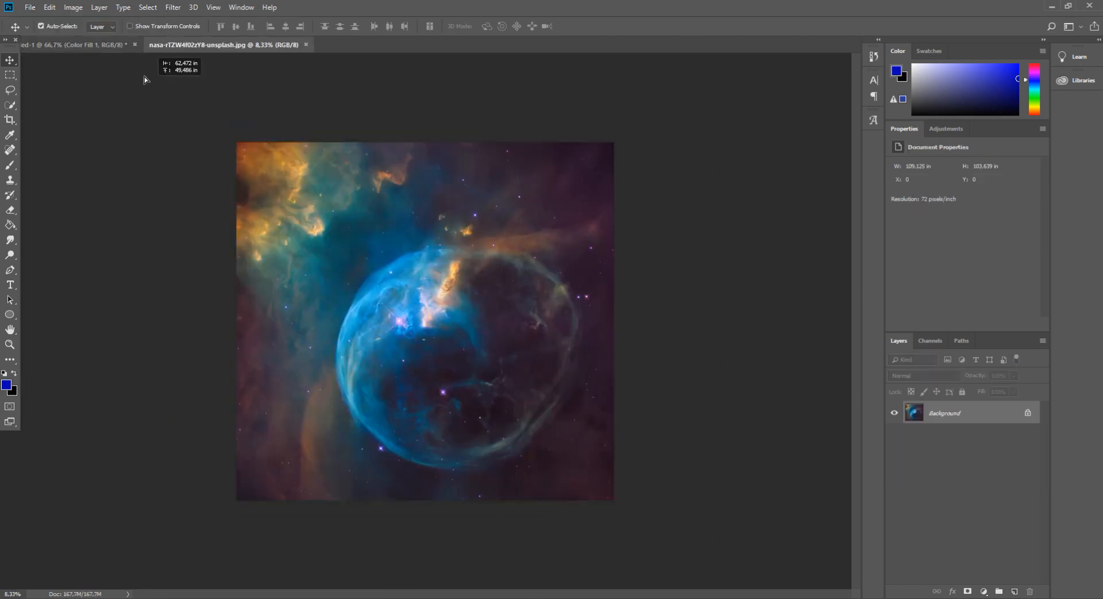
# Drag the nebula image into the first document as a new layer
pyautogui.moveTo(104, 50); pyautogui.dragTo(389, 283)
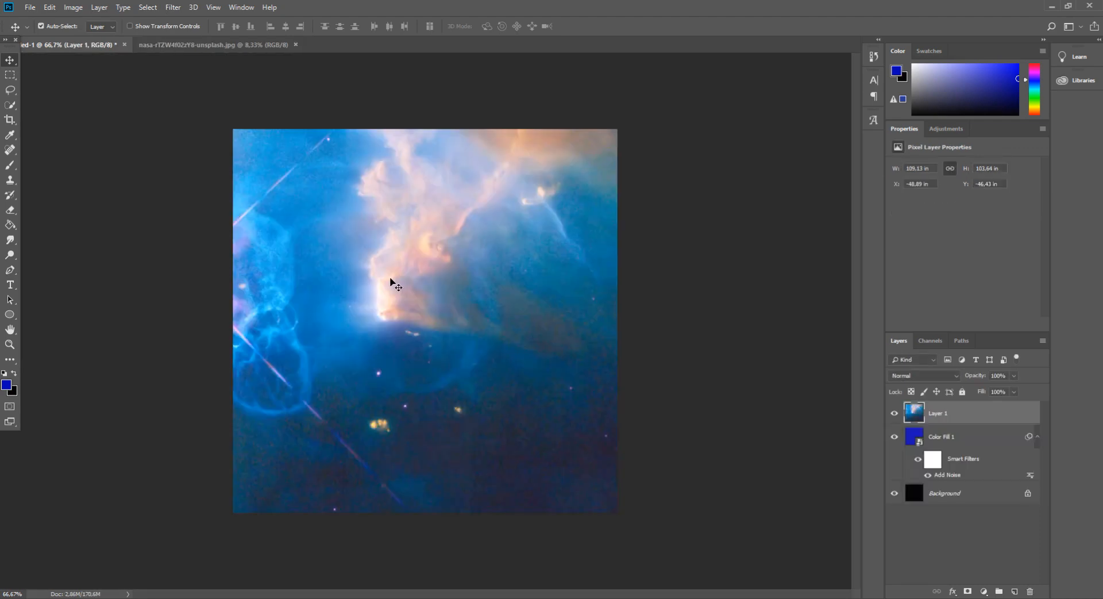
pyautogui.hotkey('ctrl', '-')
pyautogui.hotkey('ctrl', '-')
pyautogui.hotkey('ctrl', '-')
pyautogui.hotkey('ctrl', '-')
pyautogui.hotkey('ctrl', '-')
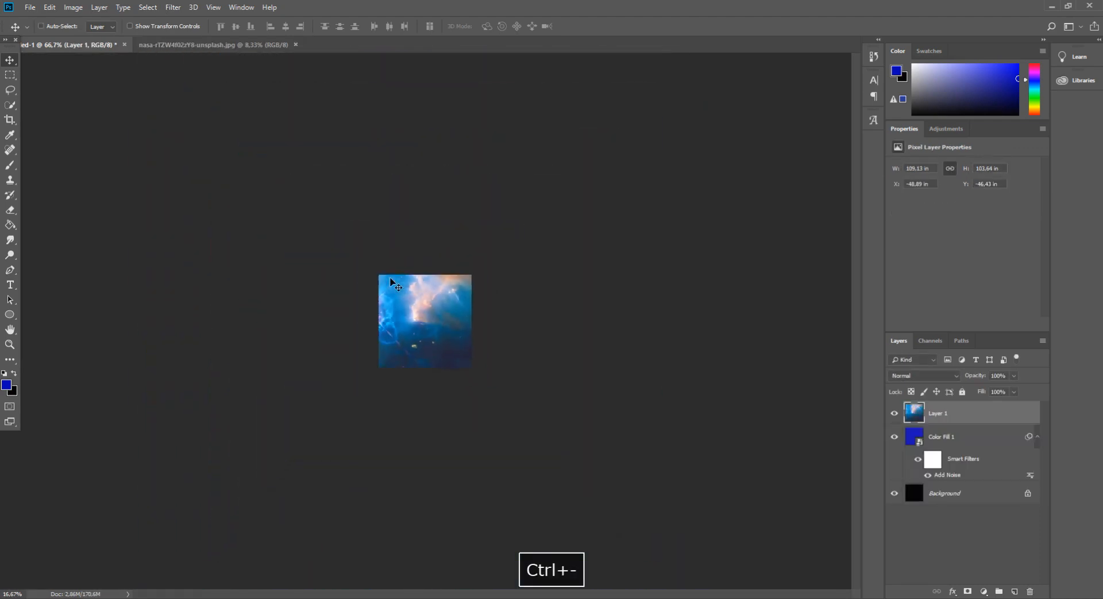
# Scale the nebula layer down proportionally to about 14% with Free Transform and commit it
pyautogui.hotkey('ctrl', 't')
pyautogui.moveTo(135, 54); pyautogui.dragTo(339, 241)
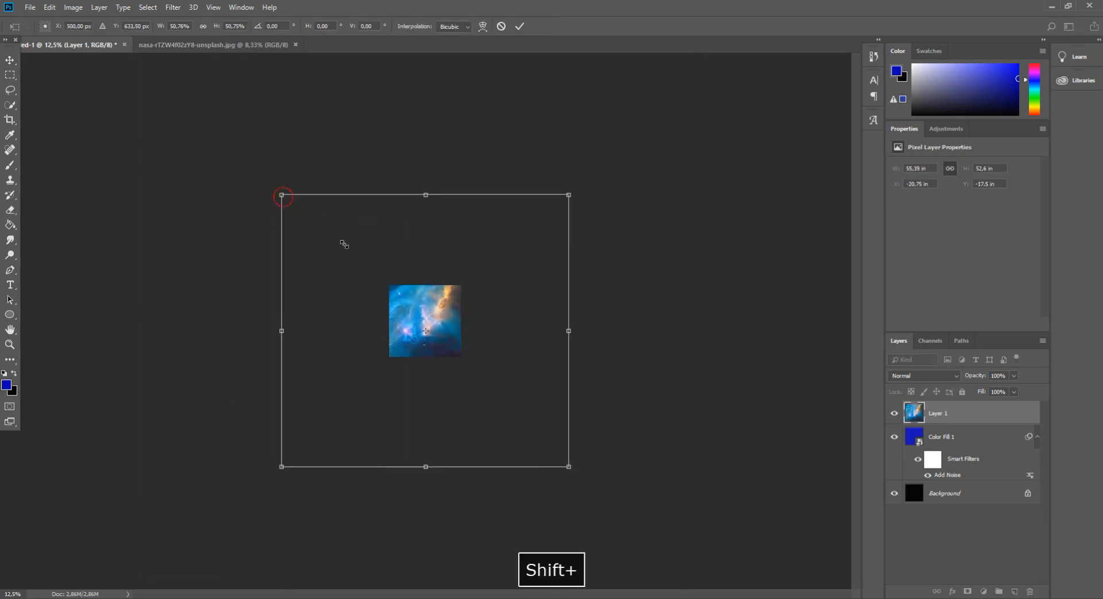
pyautogui.moveTo(283, 194); pyautogui.dragTo(474, 340)
pyautogui.moveTo(494, 378); pyautogui.dragTo(444, 339)
pyautogui.click(12, 61)
pyautogui.press('Return')
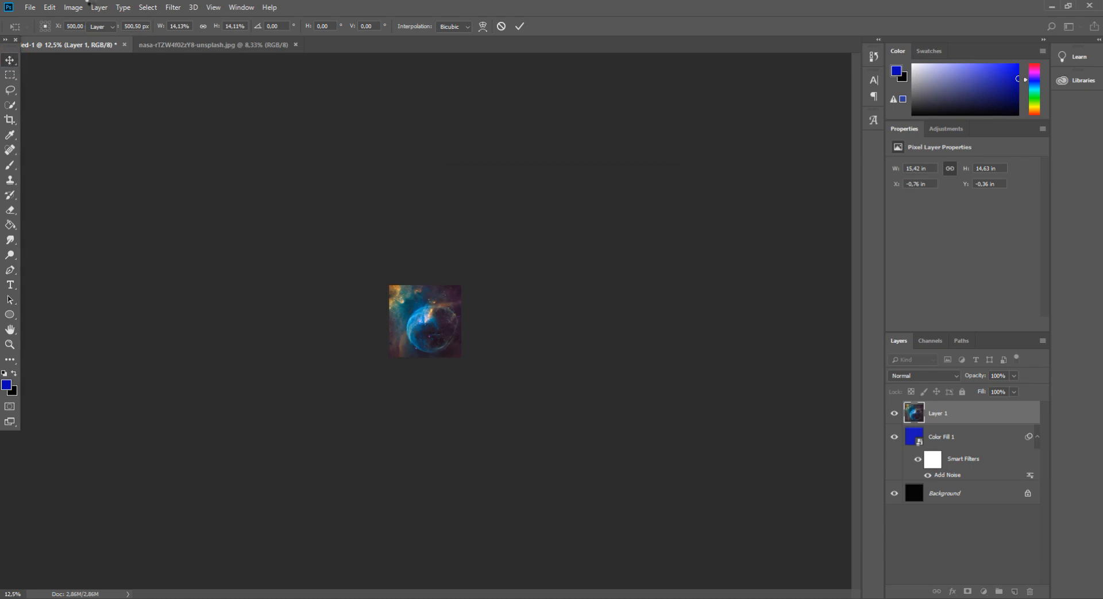
# Apply the Film Grain filter with grain 9 to the nebula layer and set its blend mode to Color Dodge
pyautogui.click(172, 7)
pyautogui.click(224, 53)
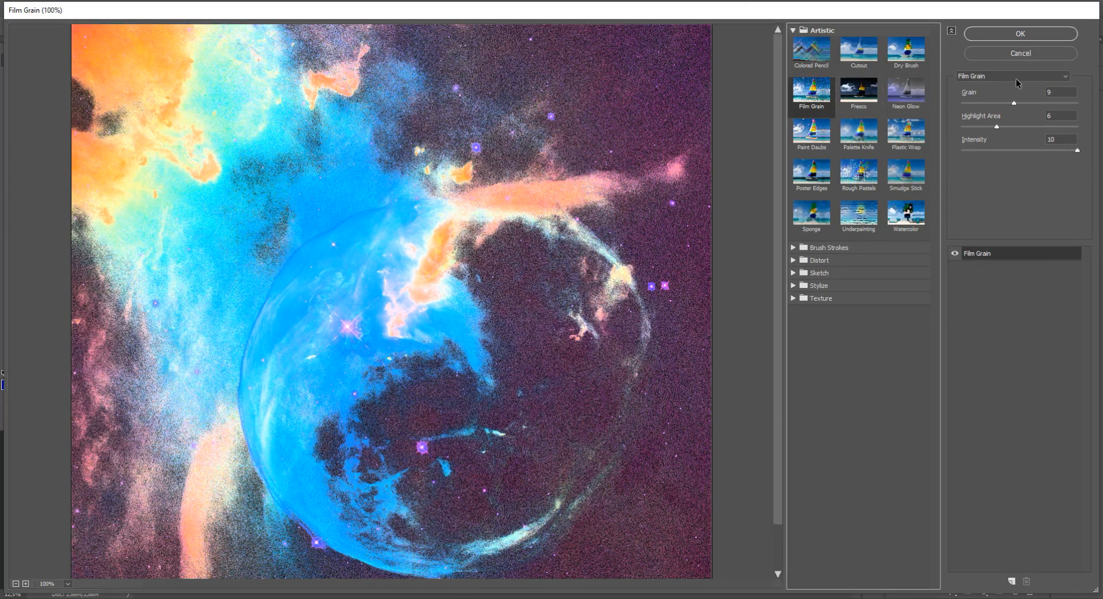
pyautogui.click(983, 76)
pyautogui.click(977, 86)
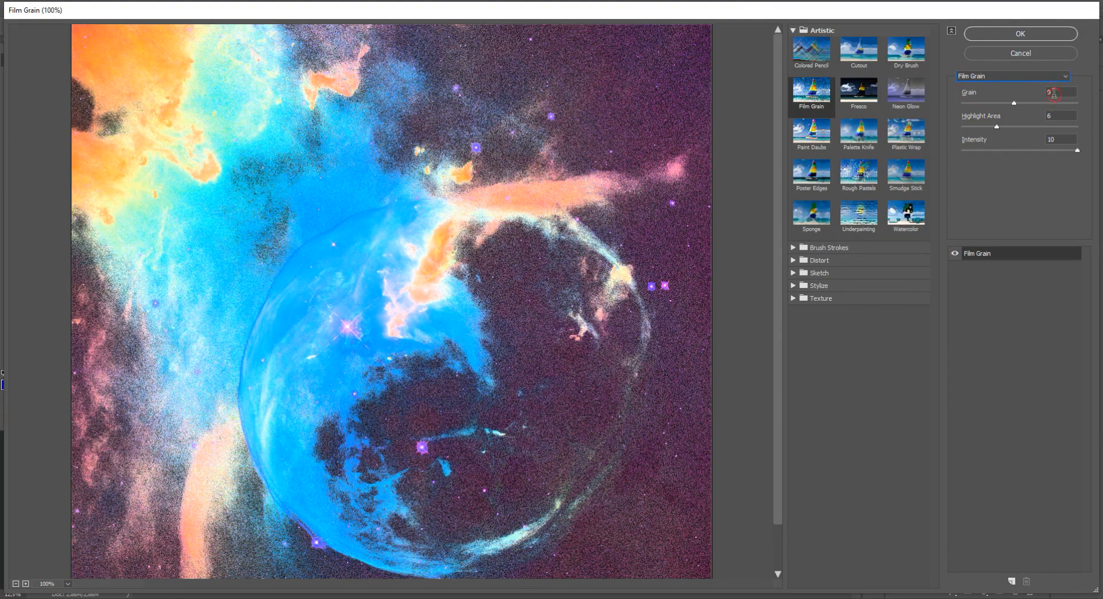
pyautogui.write('9')
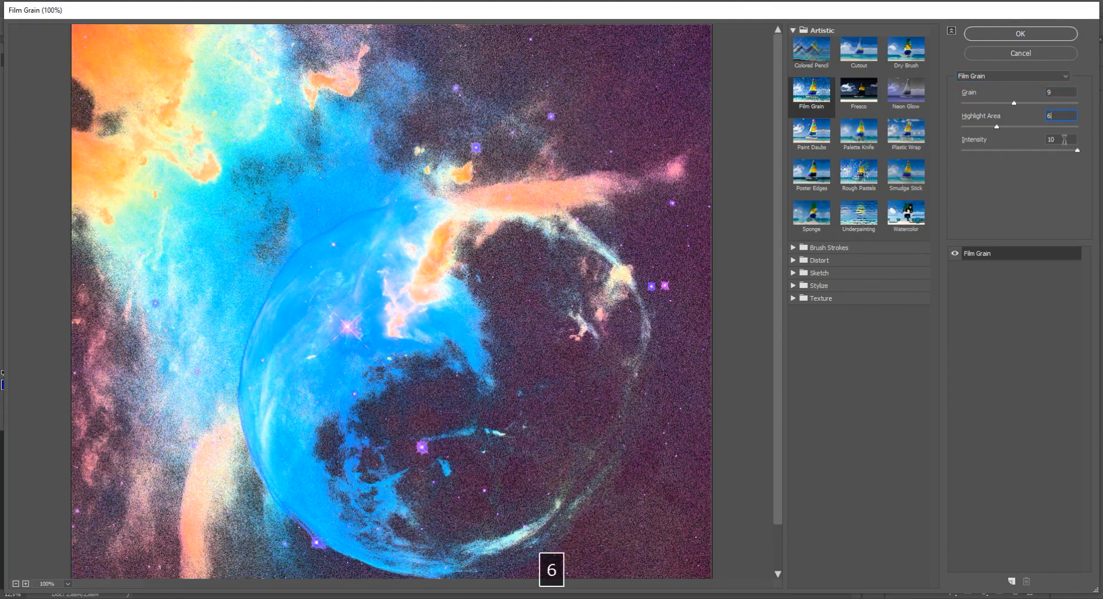
pyautogui.press('Return')
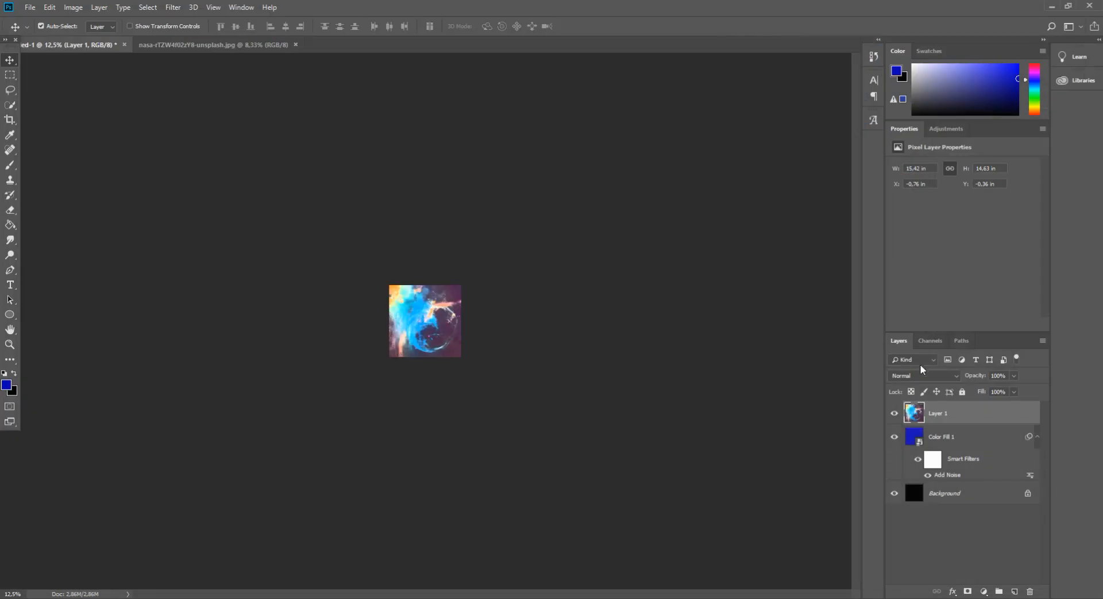
pyautogui.click(920, 376)
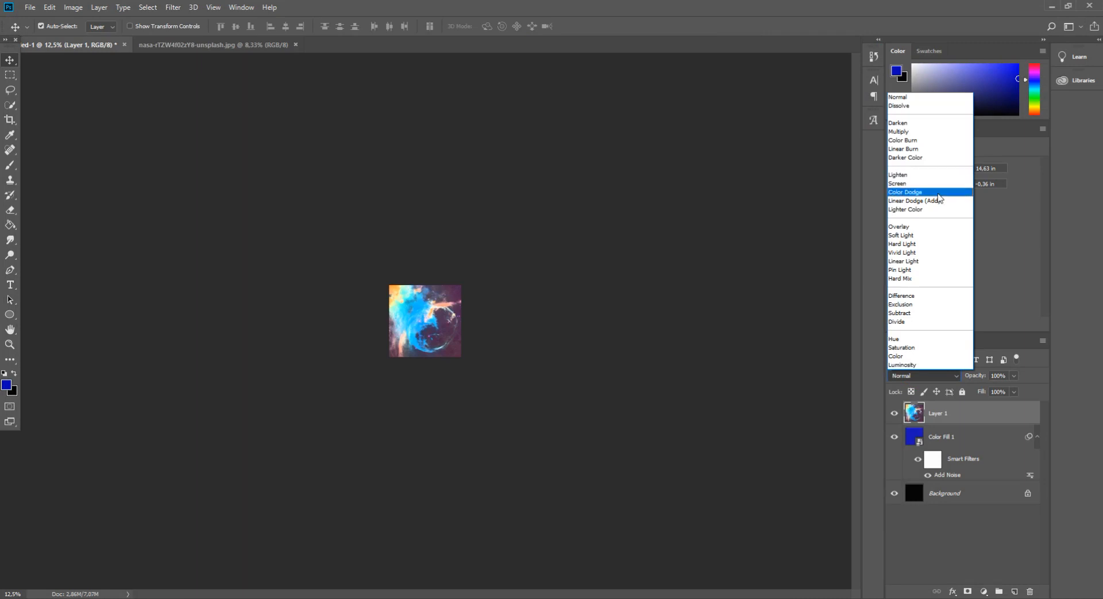
pyautogui.click(940, 198)
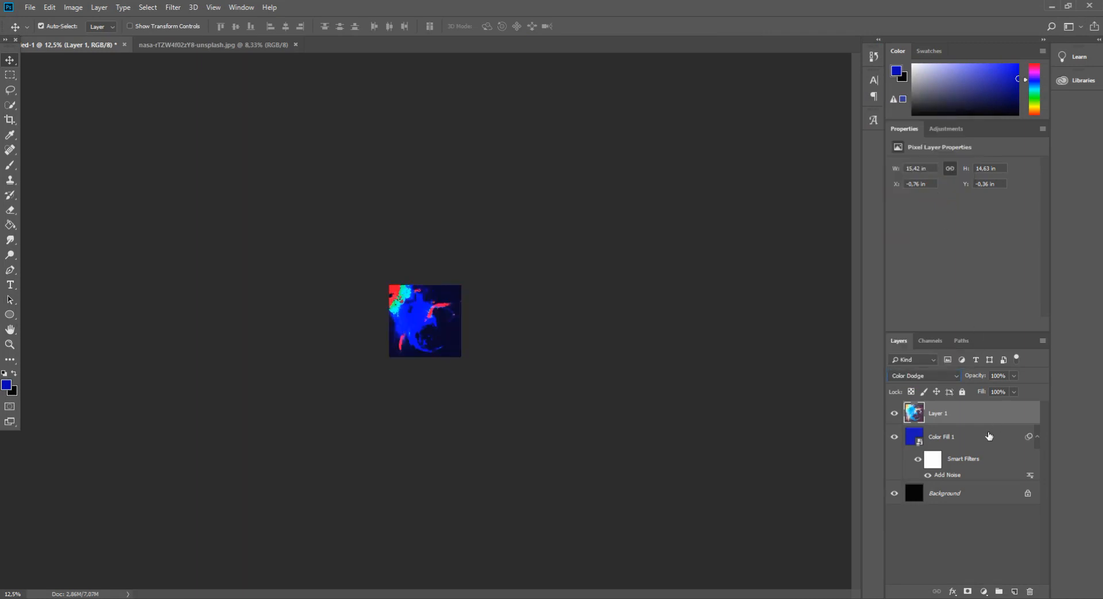
# Add a Black & White adjustment clipped to the nebula layer, using the Maximum Black preset
pyautogui.click(985, 590)
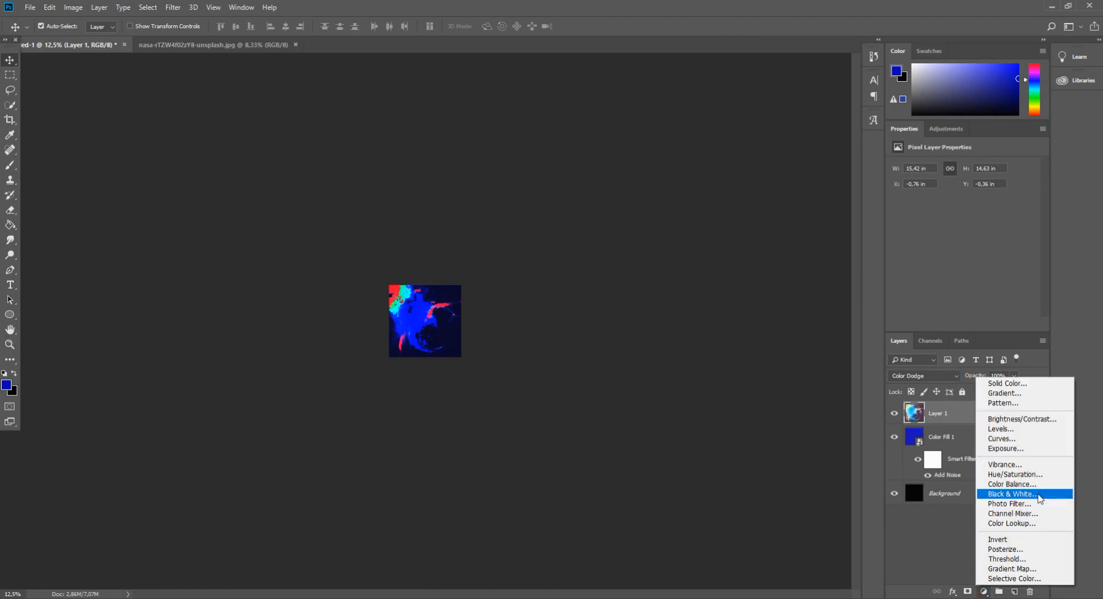
pyautogui.click(1014, 490)
pyautogui.keyDown('alt'); pyautogui.click(977, 425); pyautogui.keyUp('alt')
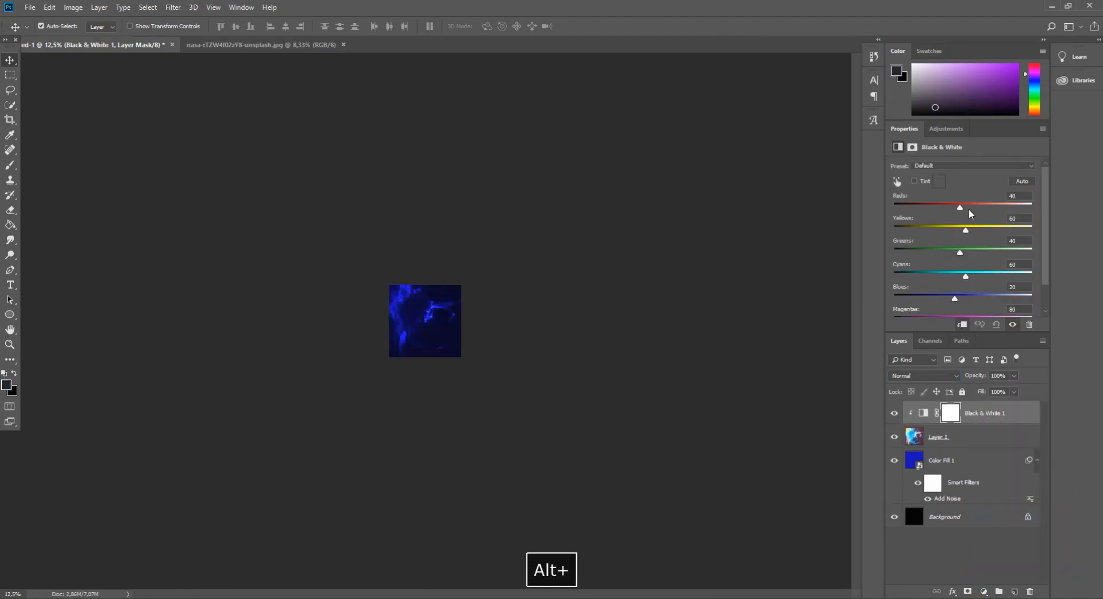
pyautogui.click(948, 166)
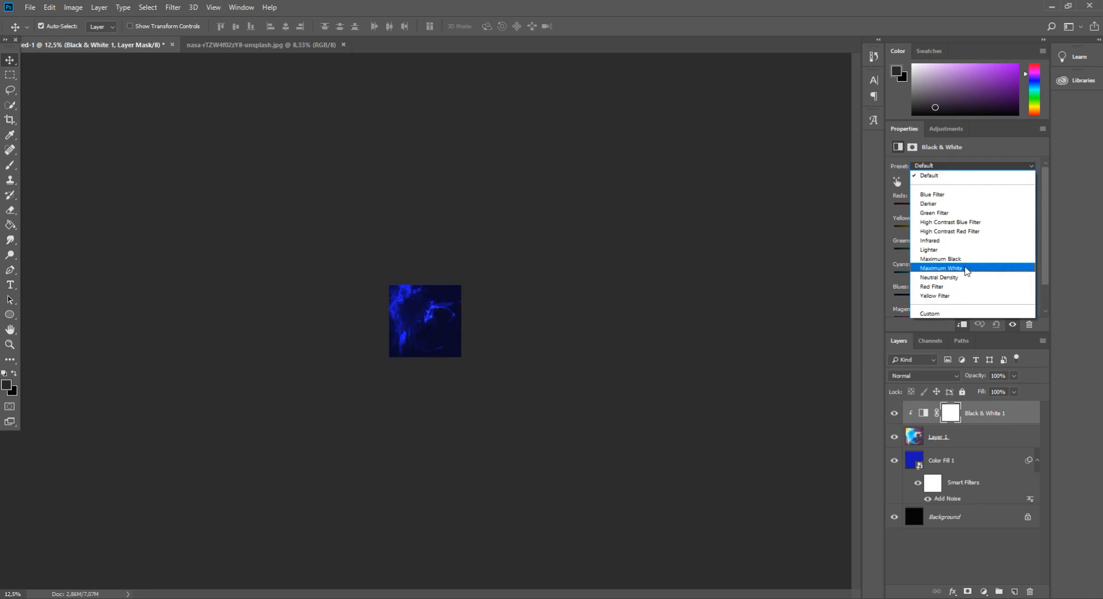
pyautogui.click(967, 260)
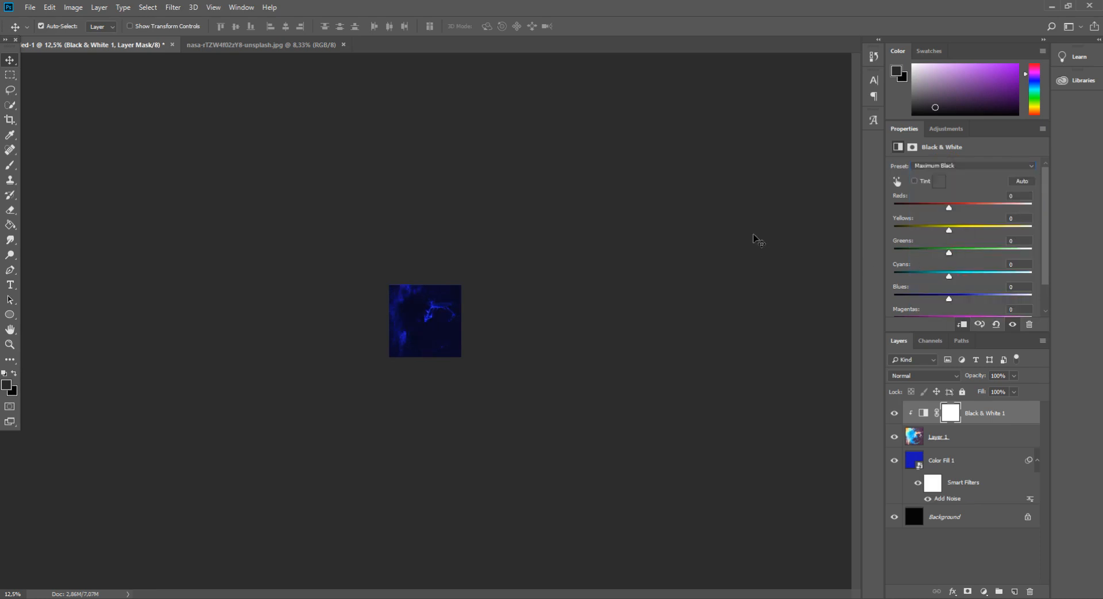
pyautogui.hotkey('ctrl', '+')
pyautogui.hotkey('ctrl', '+')
pyautogui.hotkey('ctrl', '+')
pyautogui.hotkey('ctrl', '+')
pyautogui.hotkey('ctrl', '+')
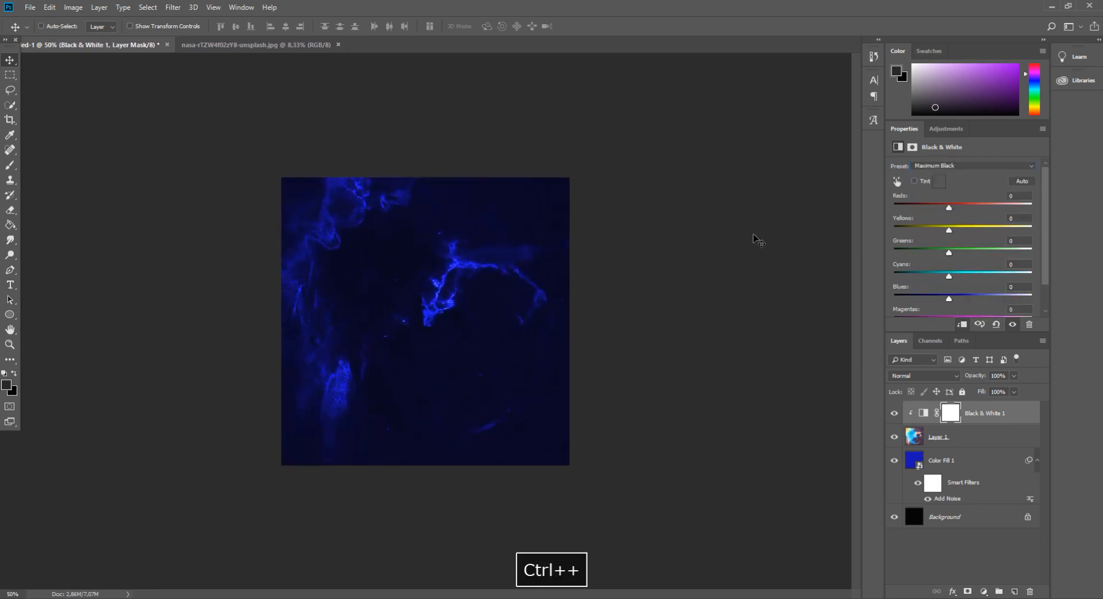
pyautogui.hotkey('ctrl', '+')
pyautogui.hotkey('ctrl', '-')
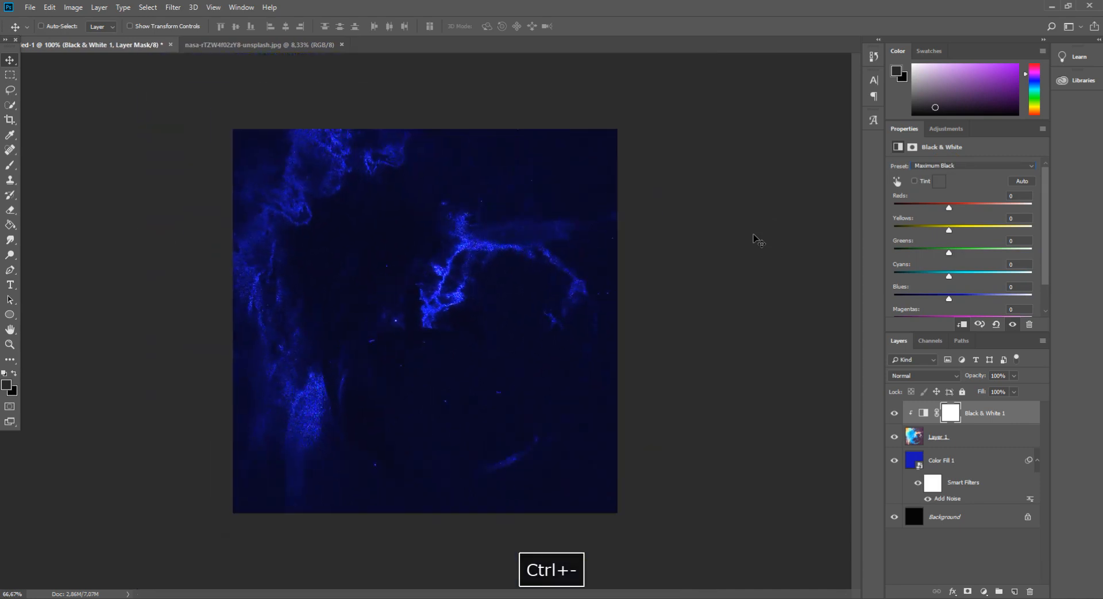
pyautogui.click(969, 441)
pyautogui.hotkey('ctrl', 't')
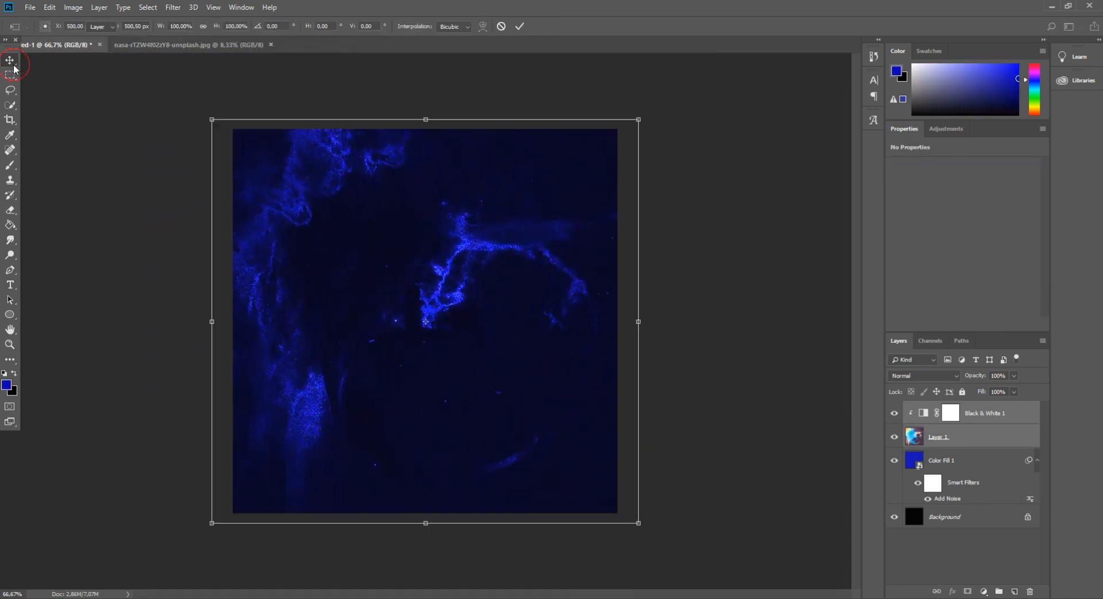
pyautogui.press('Return')
pyautogui.hotkey('ctrl', '+')
pyautogui.hotkey('ctrl', '-')
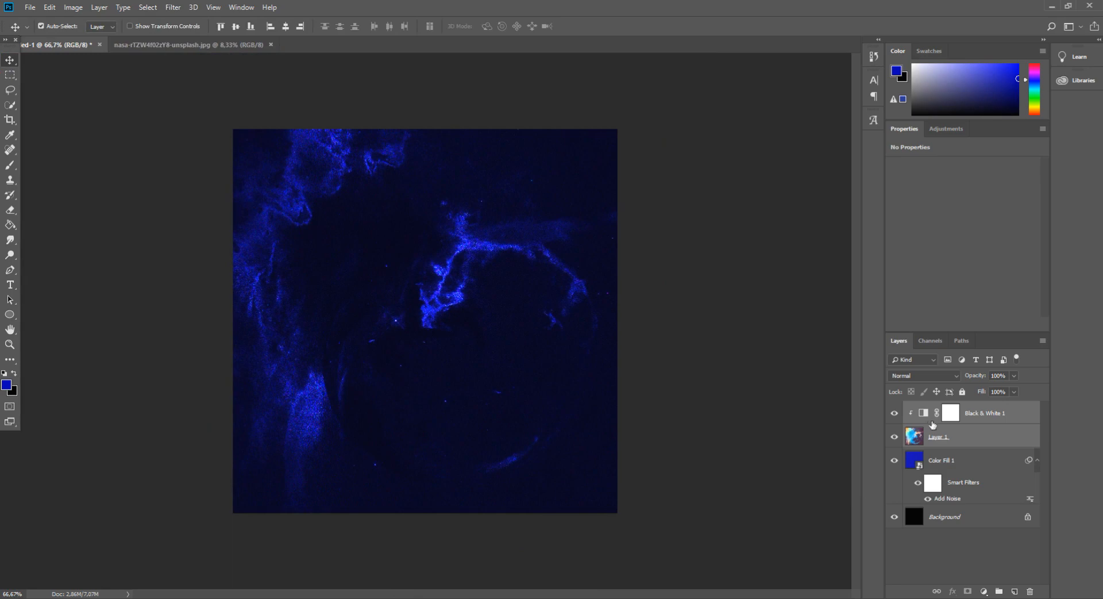
# Add a Color Lookup adjustment layer on top using the Fuji REALA 500D Kodak 2393 (by Adobe).cube LUT
pyautogui.click(990, 416)
pyautogui.click(985, 592)
pyautogui.click(1012, 523)
pyautogui.click(957, 167)
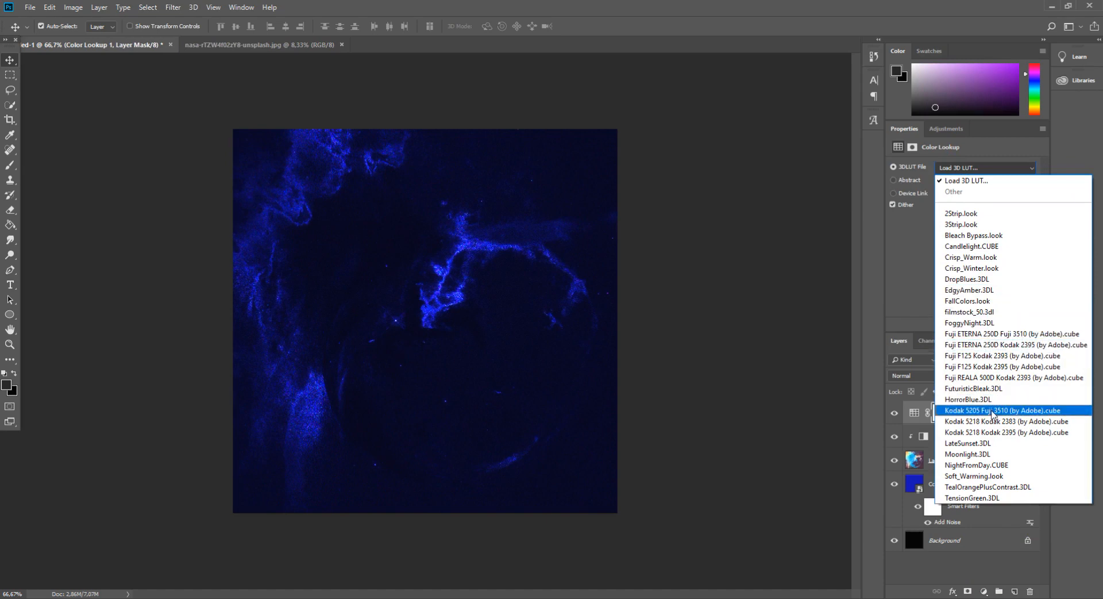
pyautogui.click(995, 378)
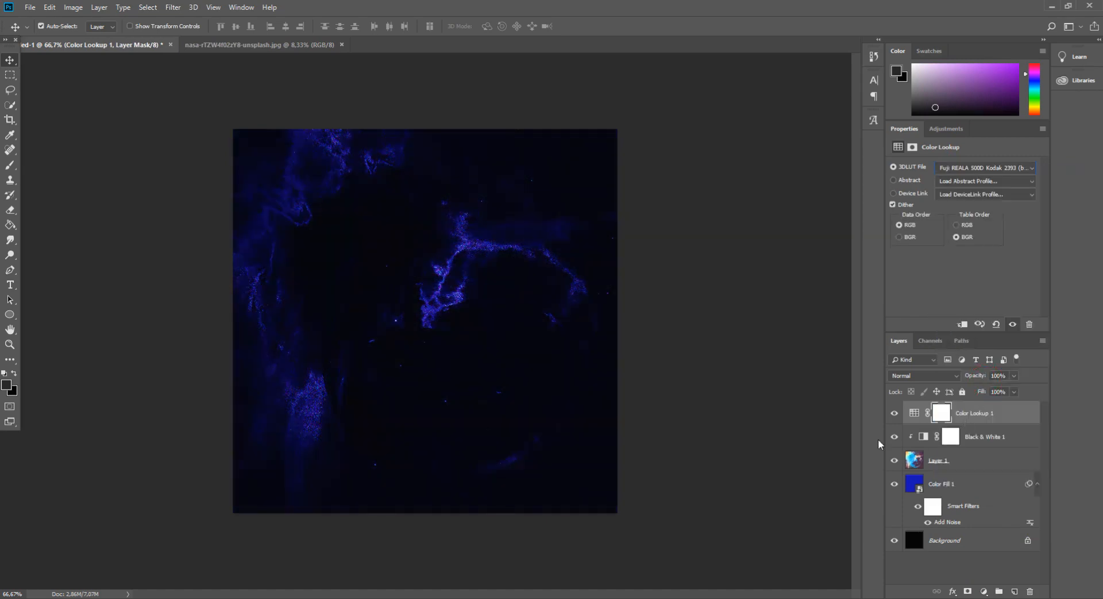
# Open the recent file ABCD.psd
pyautogui.hotkey('ctrl', '+')
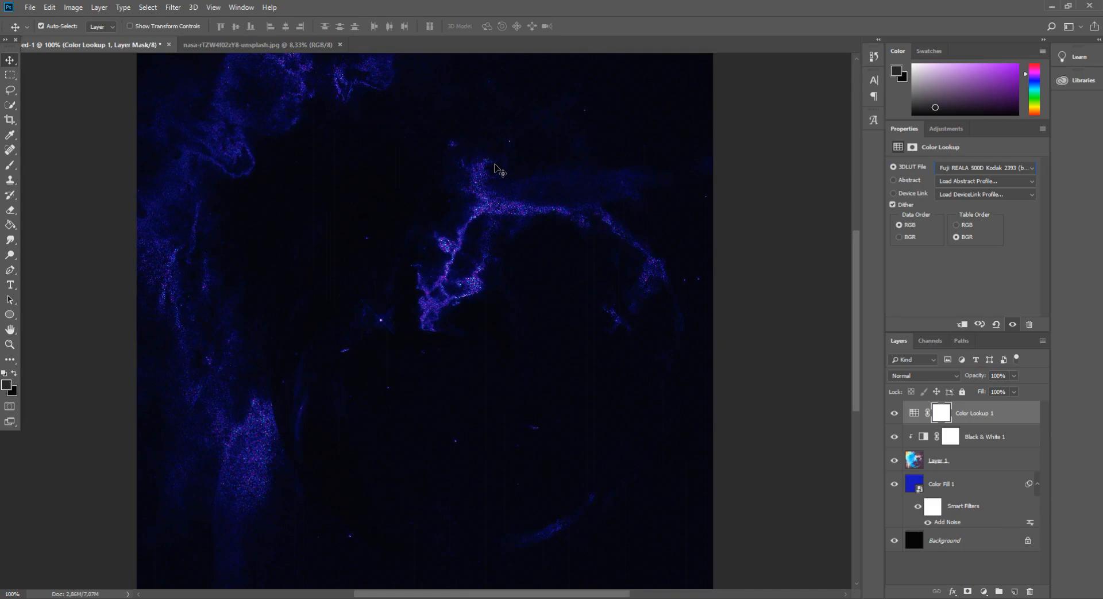
pyautogui.click(227, 45)
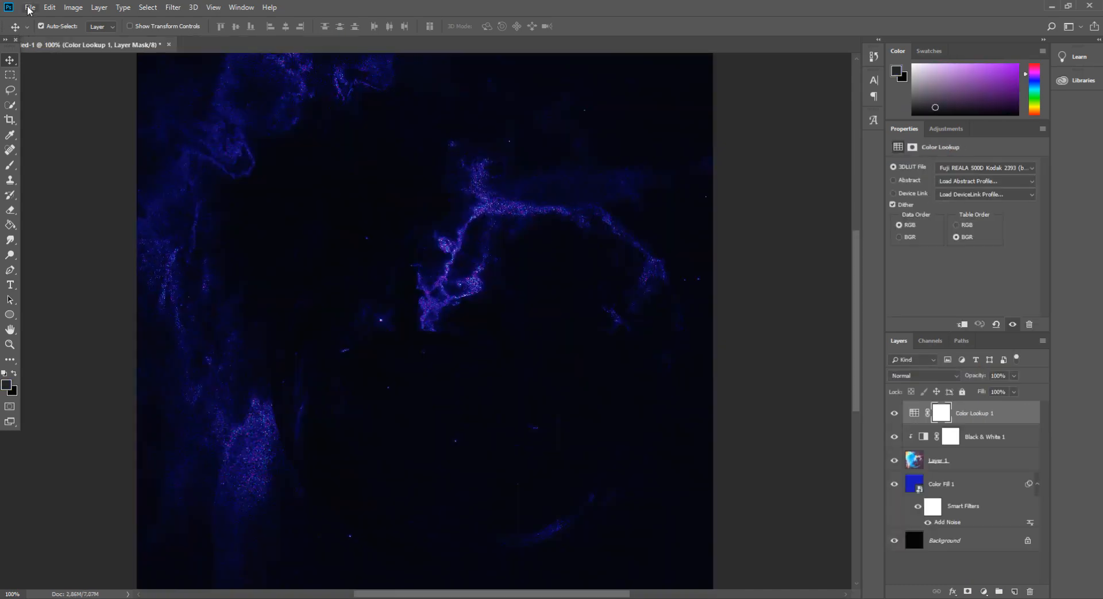
pyautogui.click(30, 7)
pyautogui.moveTo(115, 75)
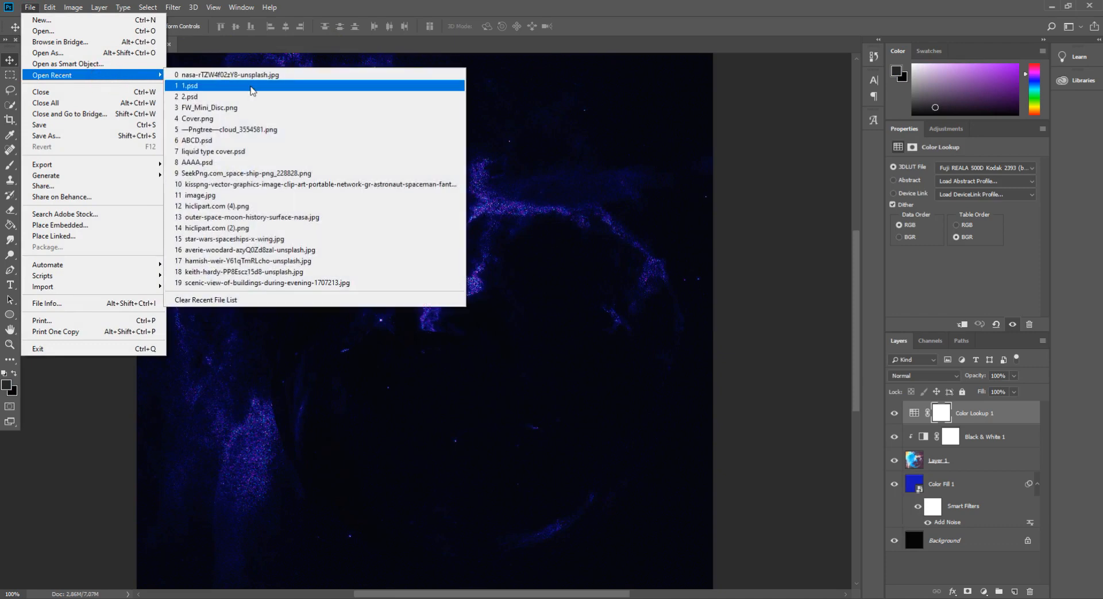
pyautogui.click(256, 140)
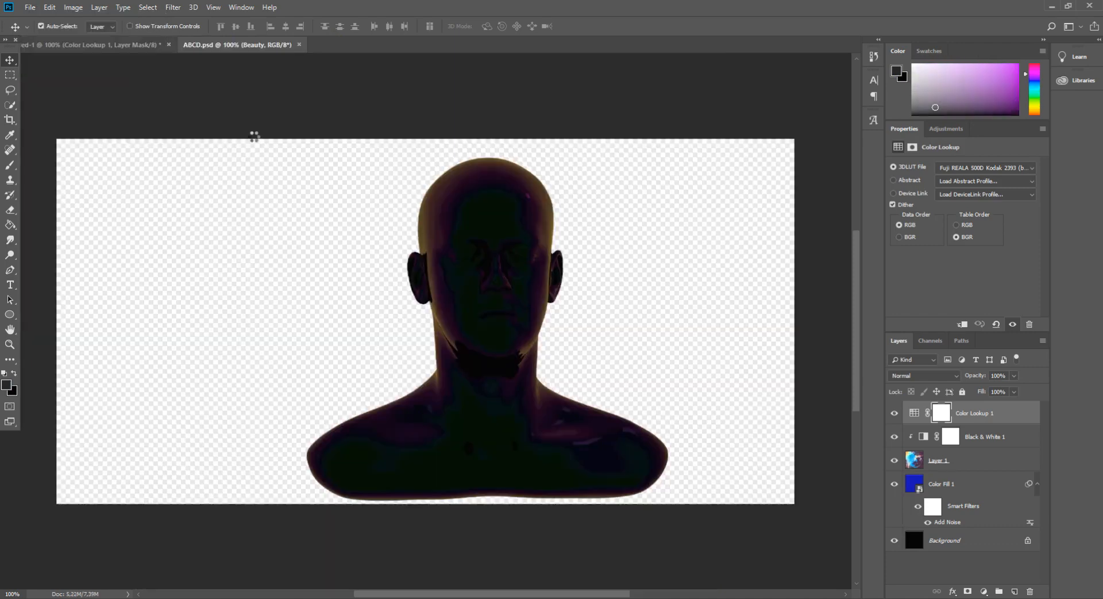
# Draw a rectangular marquee selection around the head bust
pyautogui.press('m')
pyautogui.moveTo(660, 144); pyautogui.dragTo(263, 555)
pyautogui.moveTo(355, 436)
pyautogui.mouseDown()
pyautogui.moveTo(393, 438)
pyautogui.moveTo(373, 434)
pyautogui.mouseUp()
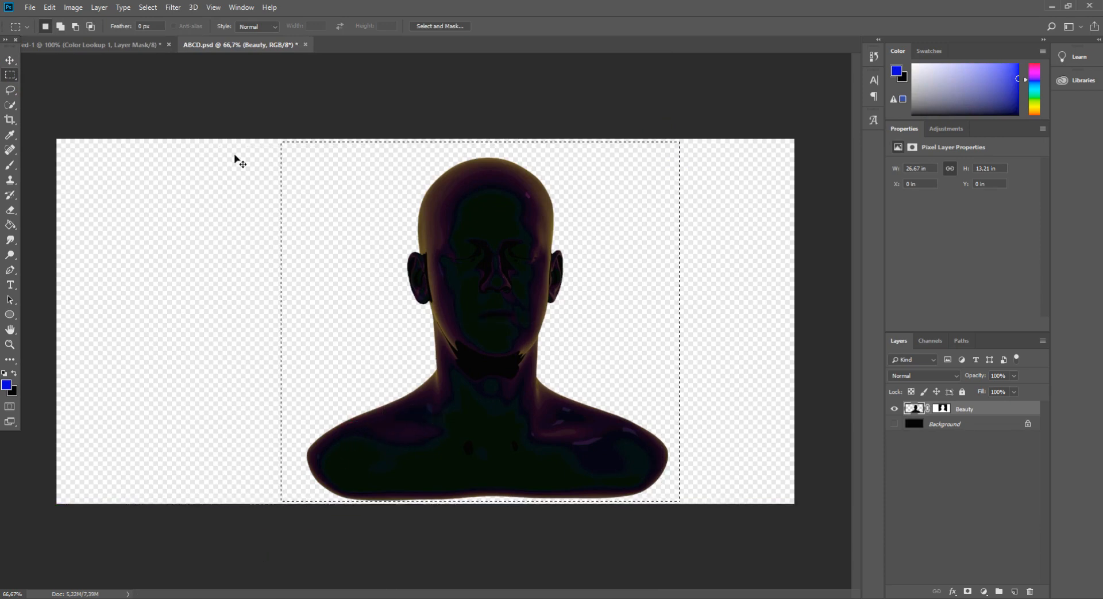
# Copy the selected head bust and paste it into the space composite document
pyautogui.hotkey('ctrl', 'c')
pyautogui.click(115, 45)
pyautogui.hotkey('ctrl', 'v')
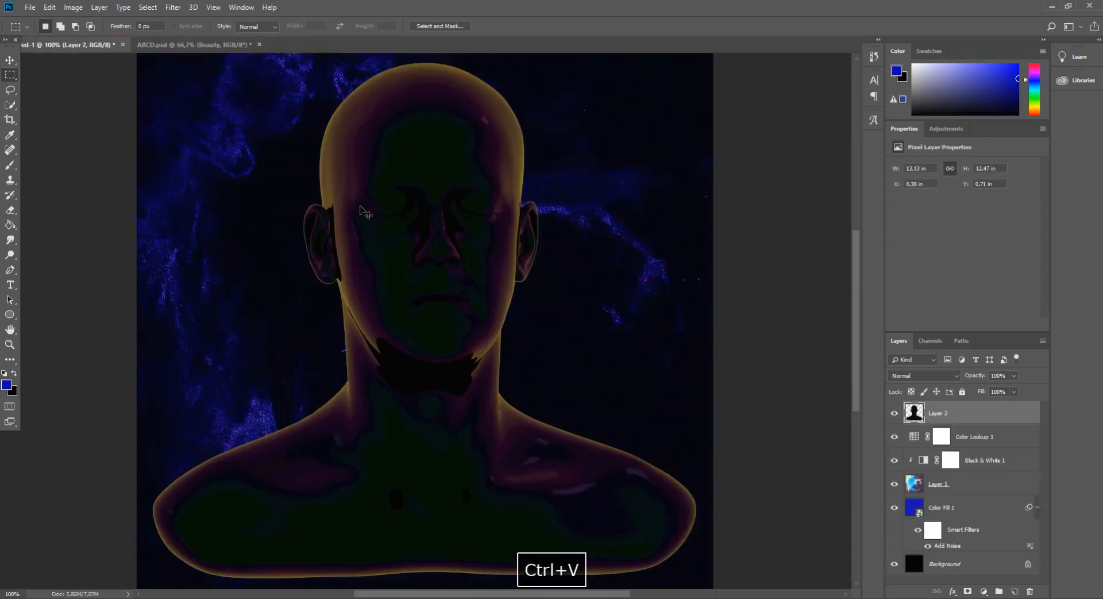
# Scale the pasted bust with Free Transform to about 15.8 x 15 in so it fills the canvas
pyautogui.hotkey('ctrl', '-')
pyautogui.hotkey('ctrl', '-')
pyautogui.hotkey('ctrl', 't')
pyautogui.moveTo(563, 448); pyautogui.dragTo(540, 452)
pyautogui.press('Return')
pyautogui.press('m')
pyautogui.hotkey('ctrl', '+')
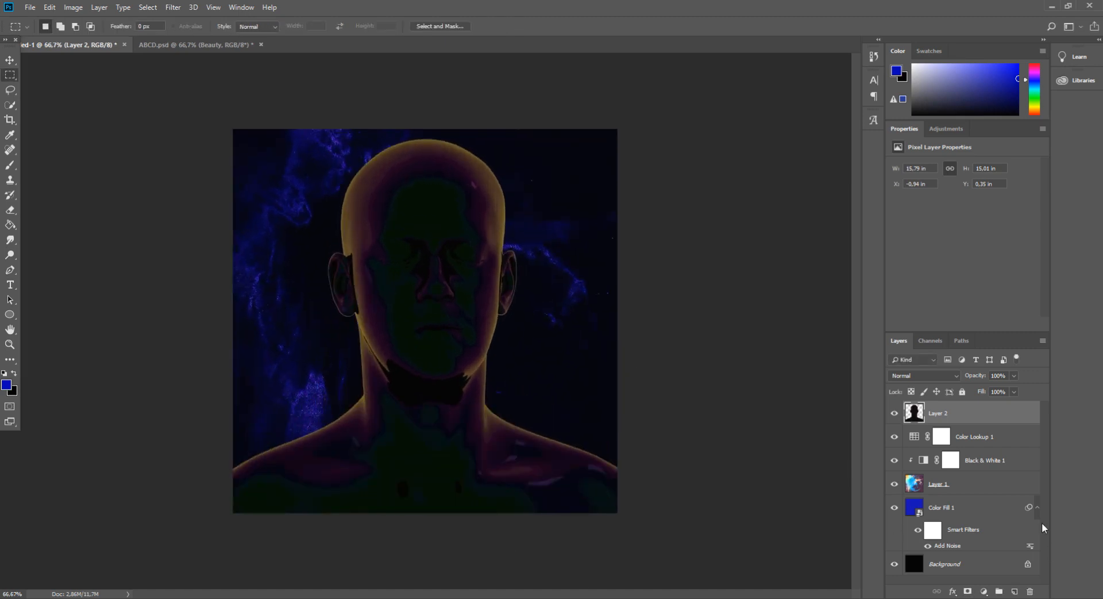
# Duplicate the bust layer
pyautogui.rightClick(947, 421)
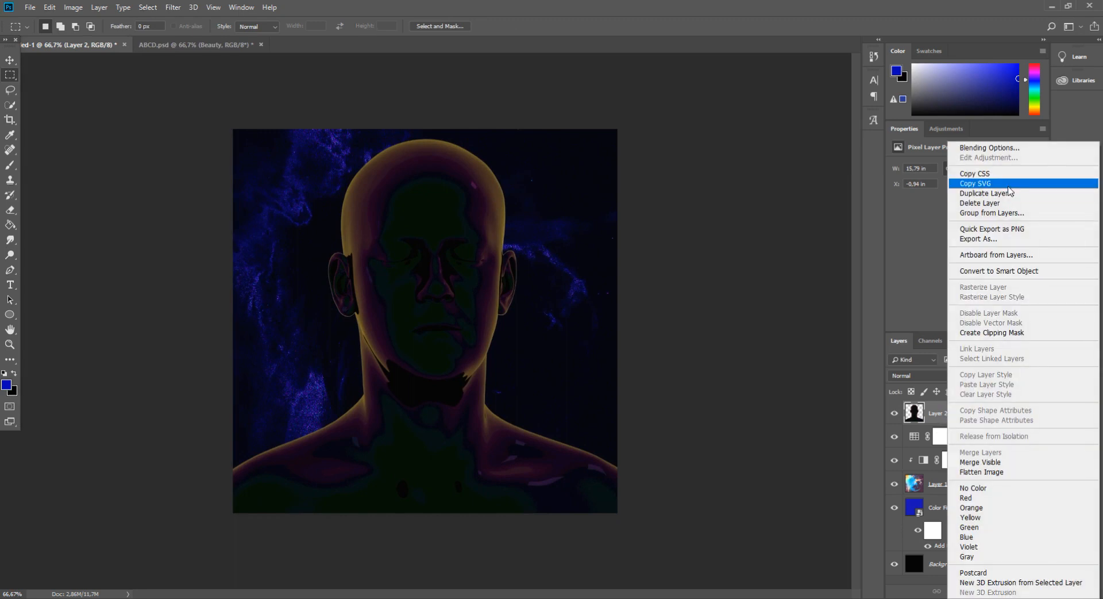
pyautogui.click(1005, 193)
pyautogui.press('Return')
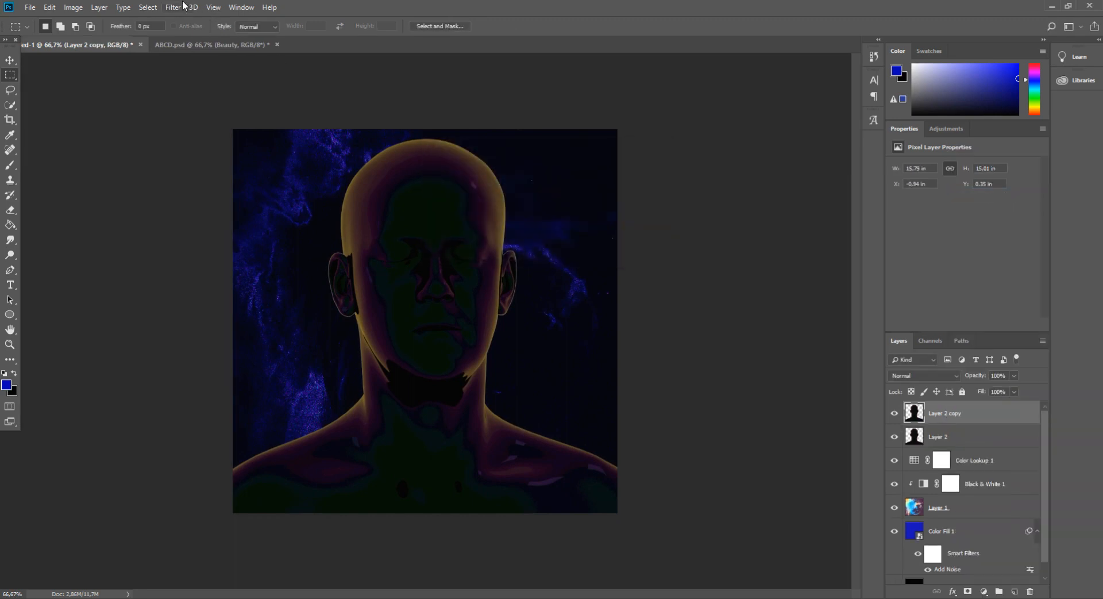
# Apply the Oil Paint filter to the bust copy with Stylization 3.1, Cleanliness 7.4, Scale 0.3, Bristle Detail 5.8
pyautogui.click(183, 7)
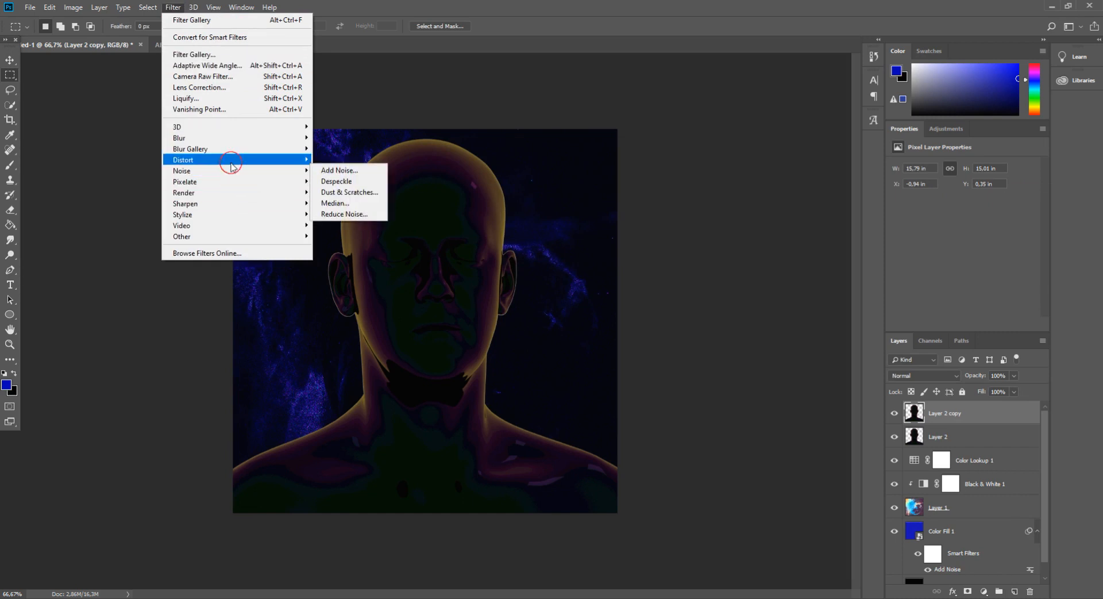
pyautogui.click(232, 151)
pyautogui.moveTo(240, 182)
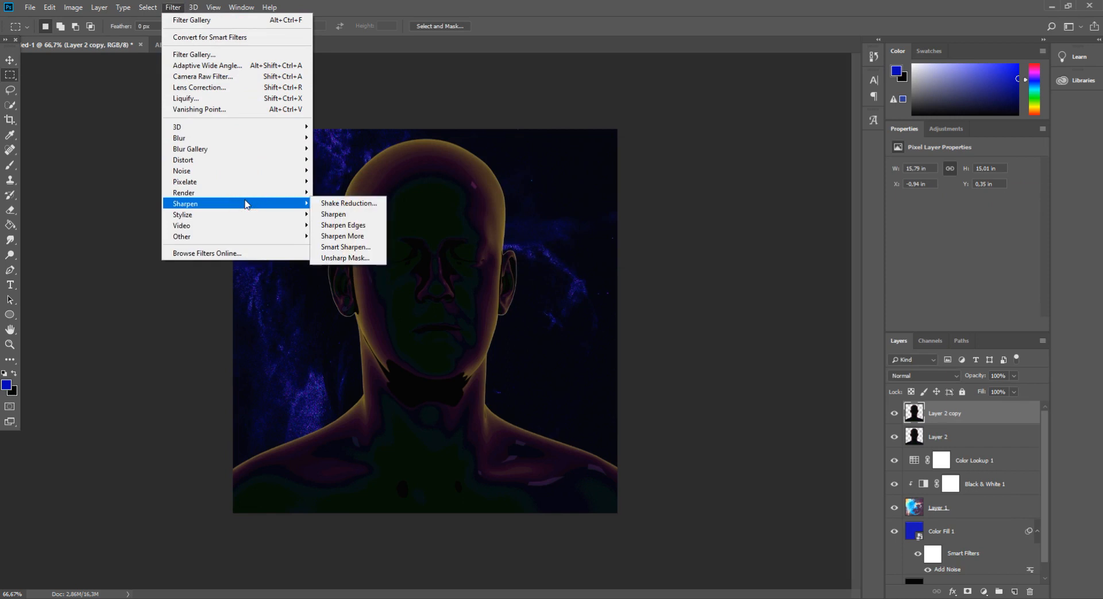
pyautogui.click(247, 213)
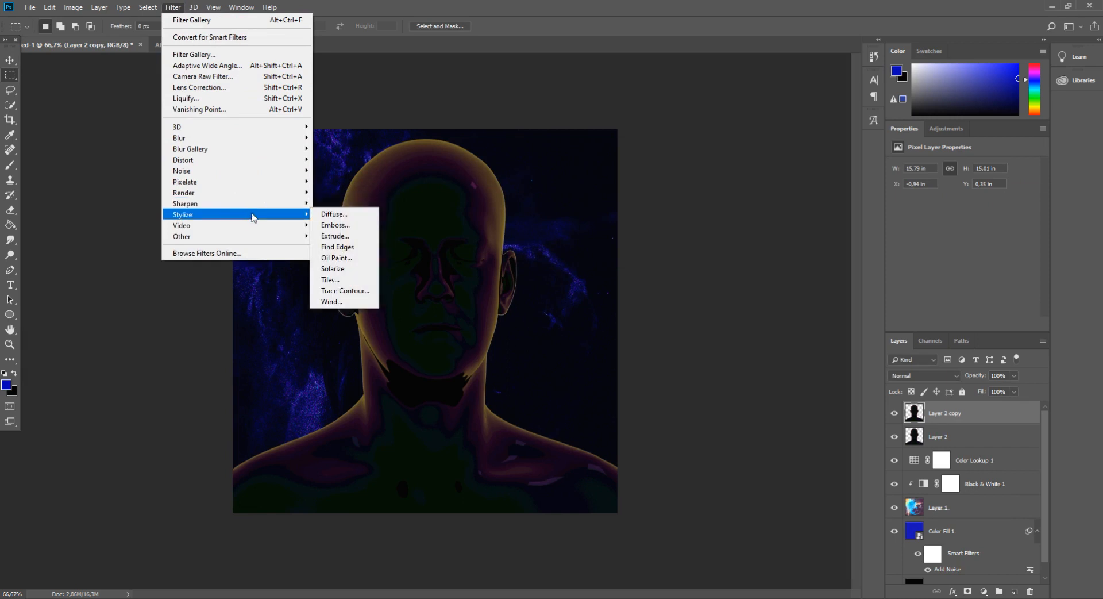
pyautogui.click(338, 258)
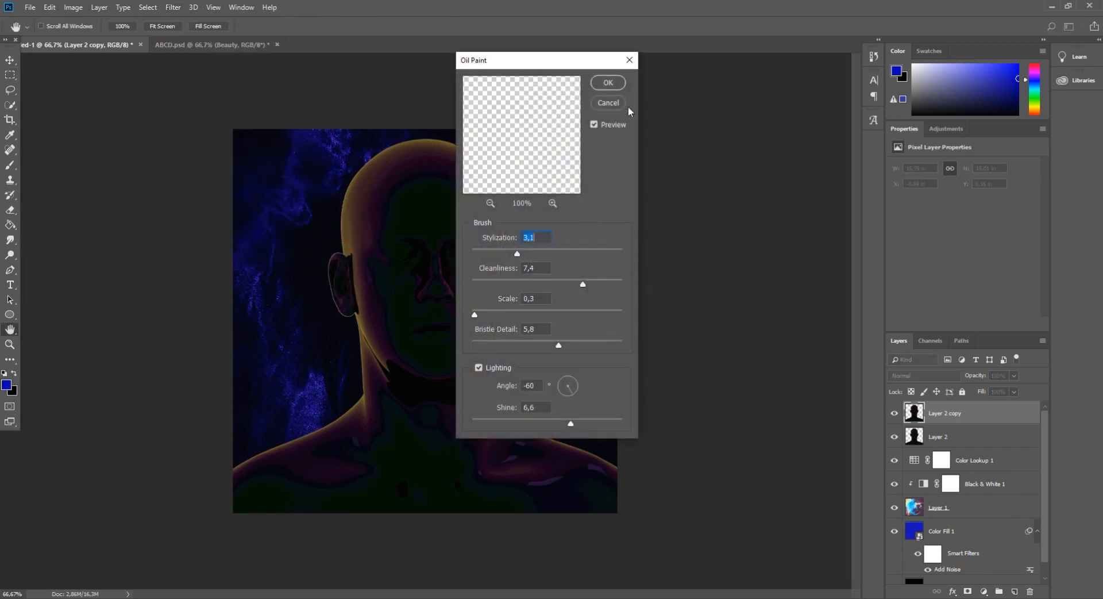
pyautogui.click(616, 83)
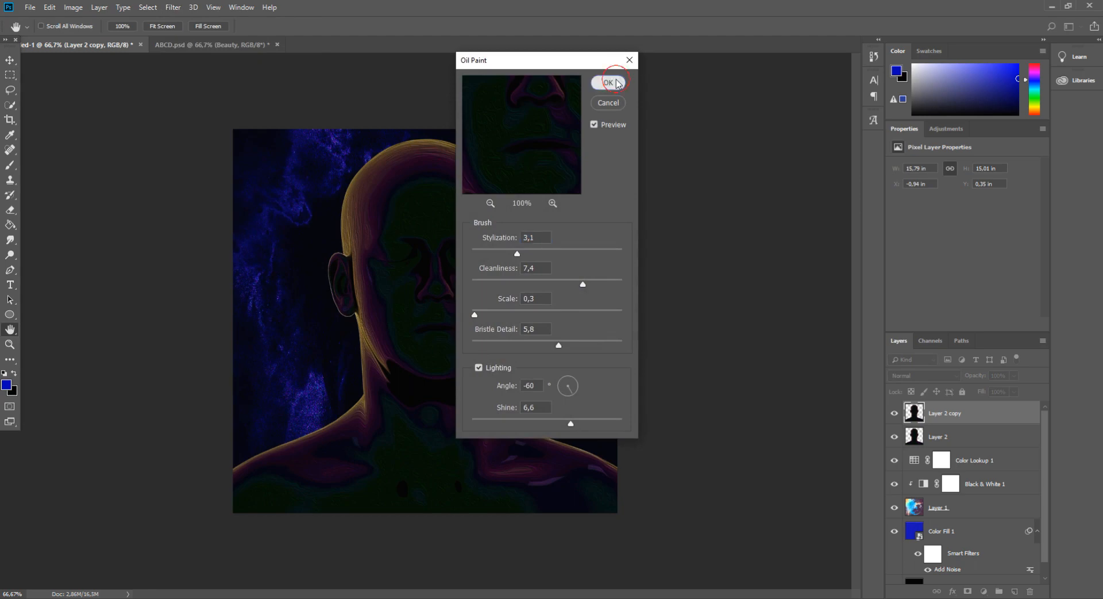
# Add a Curves adjustment clipped to the oil-painted bust and raise the curve to brighten it
pyautogui.hotkey('ctrl', '+')
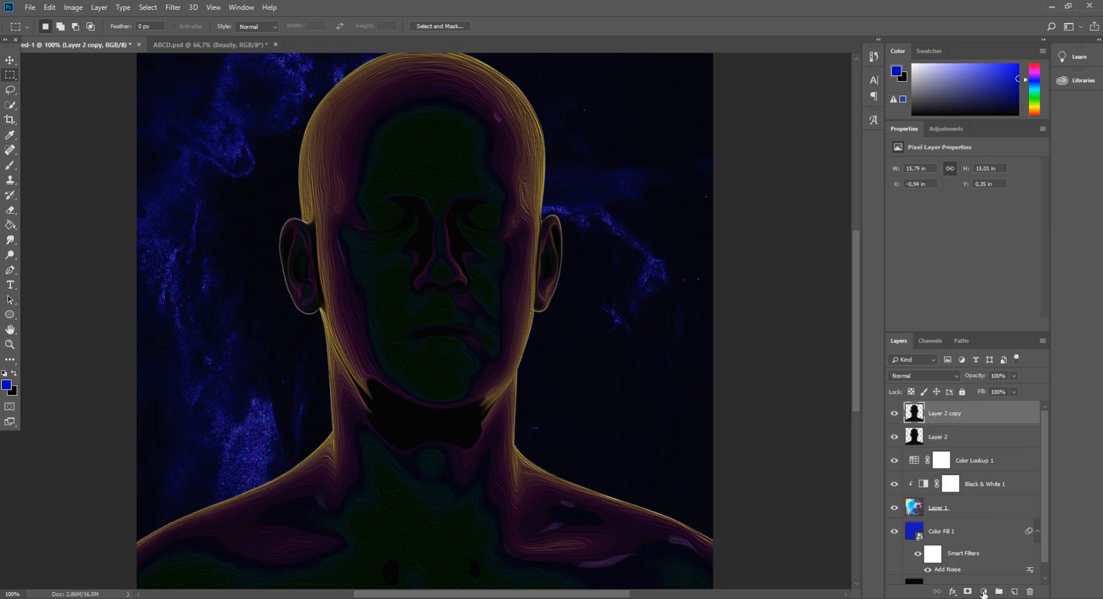
pyautogui.click(984, 594)
pyautogui.click(989, 448)
pyautogui.keyDown('alt'); pyautogui.click(990, 419); pyautogui.keyUp('alt')
pyautogui.moveTo(976, 247); pyautogui.dragTo(968, 236)
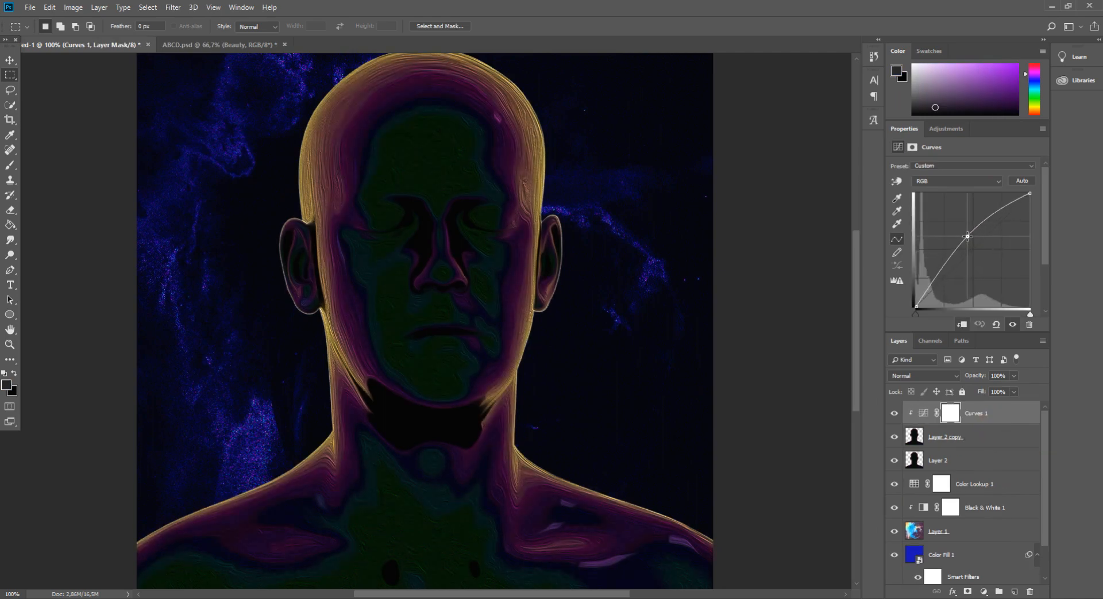
# Merge the Curves adjustment with the oil-painted bust copy into one layer
pyautogui.keyDown('ctrl'); pyautogui.click(966, 435); pyautogui.keyUp('ctrl')
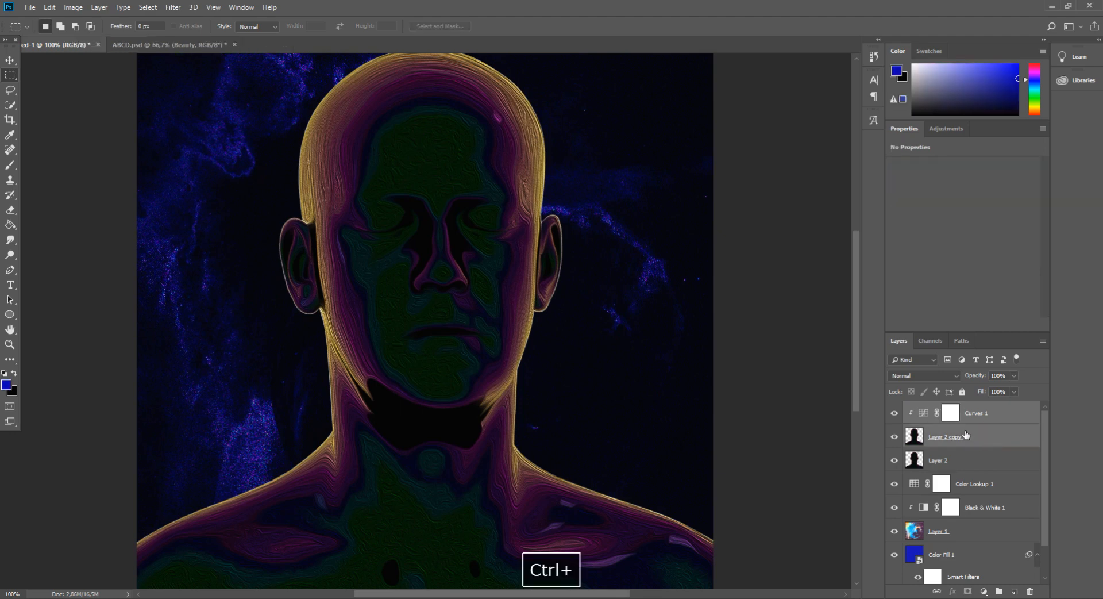
pyautogui.click(916, 380)
pyautogui.click(984, 429)
pyautogui.rightClick(984, 428)
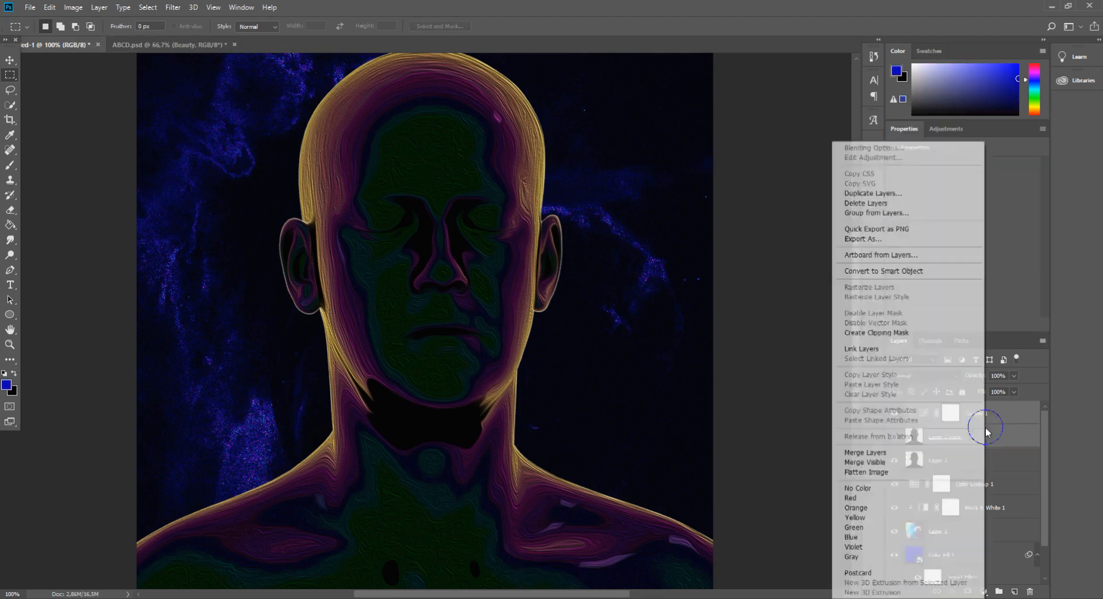
pyautogui.click(920, 452)
# Set the merged bust layer's blend mode to Soft Light
pyautogui.click(924, 376)
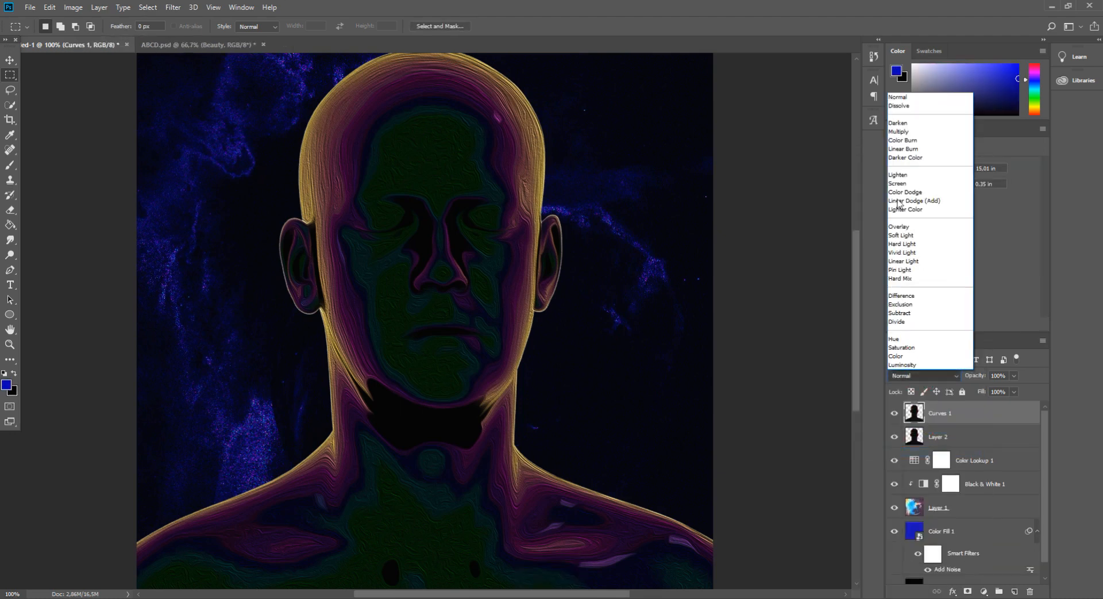
pyautogui.click(916, 132)
pyautogui.press('Down')
pyautogui.press('Down')
pyautogui.press('Down')
pyautogui.press('Down')
pyautogui.press('Down')
pyautogui.press('Down')
pyautogui.press('Down')
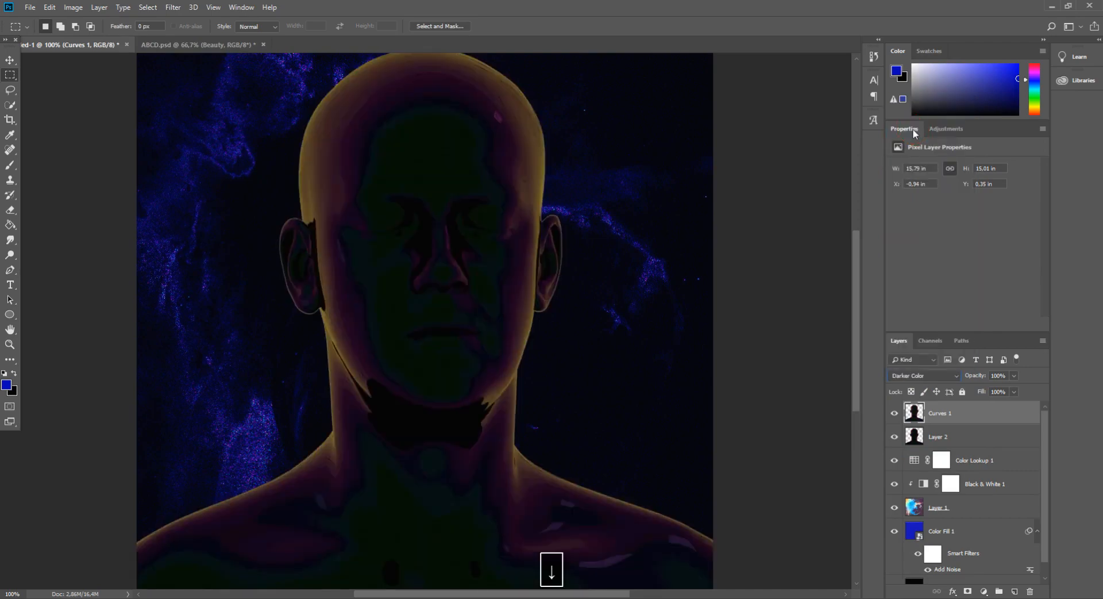
pyautogui.press('Down')
pyautogui.press('Down')
pyautogui.press('Down')
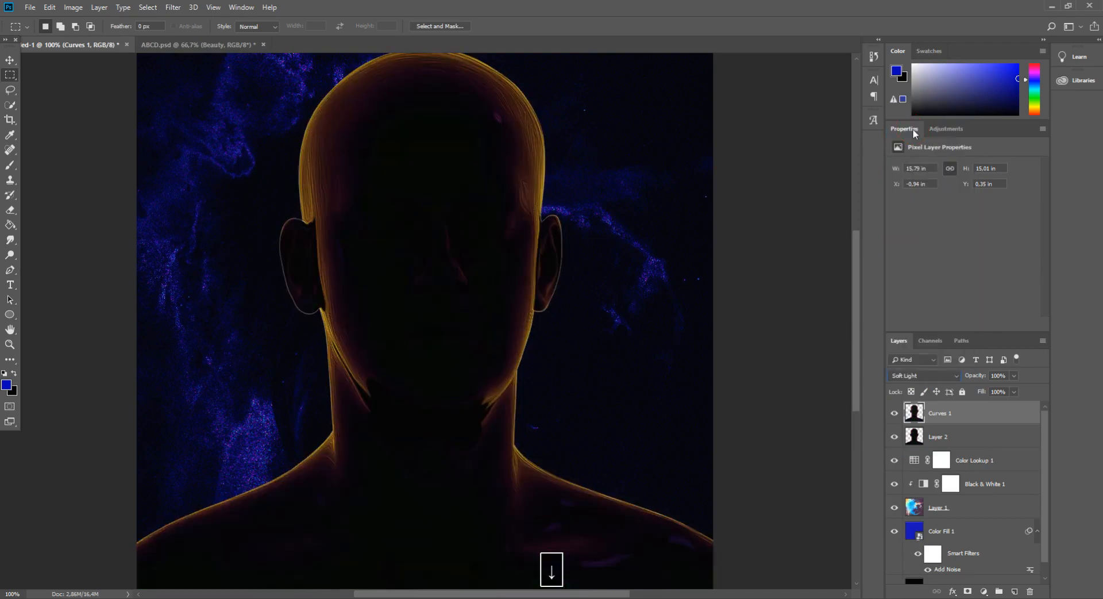
pyautogui.hotkey('ctrl', '-')
pyautogui.hotkey('ctrl', '+')
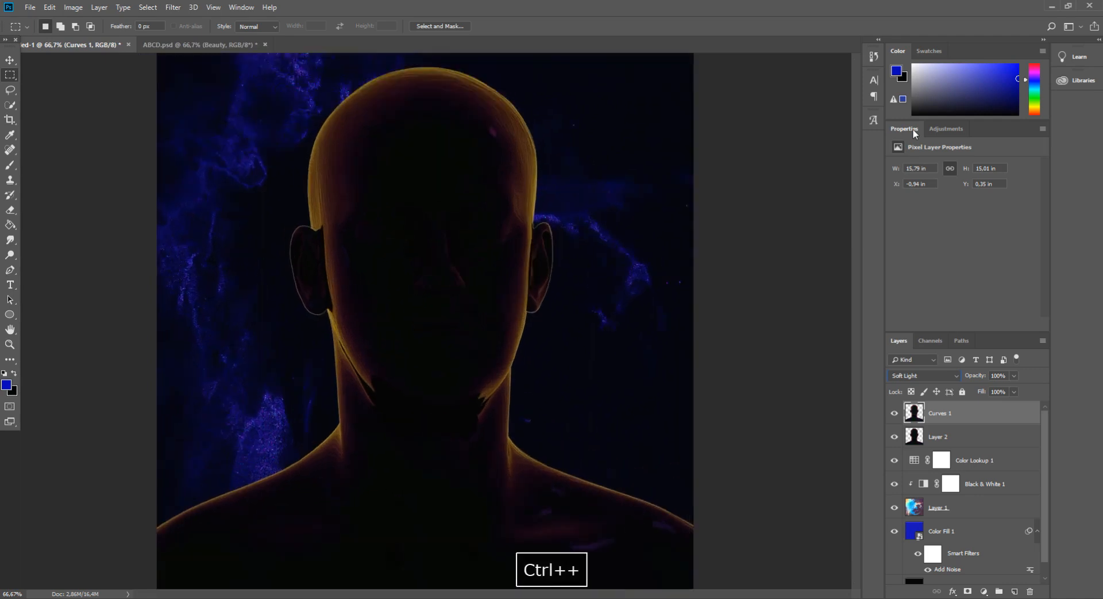
# Duplicate the original bust layer and move the copy to the top of the layer stack
pyautogui.click(949, 437)
pyautogui.hotkey('ctrl', 'j')
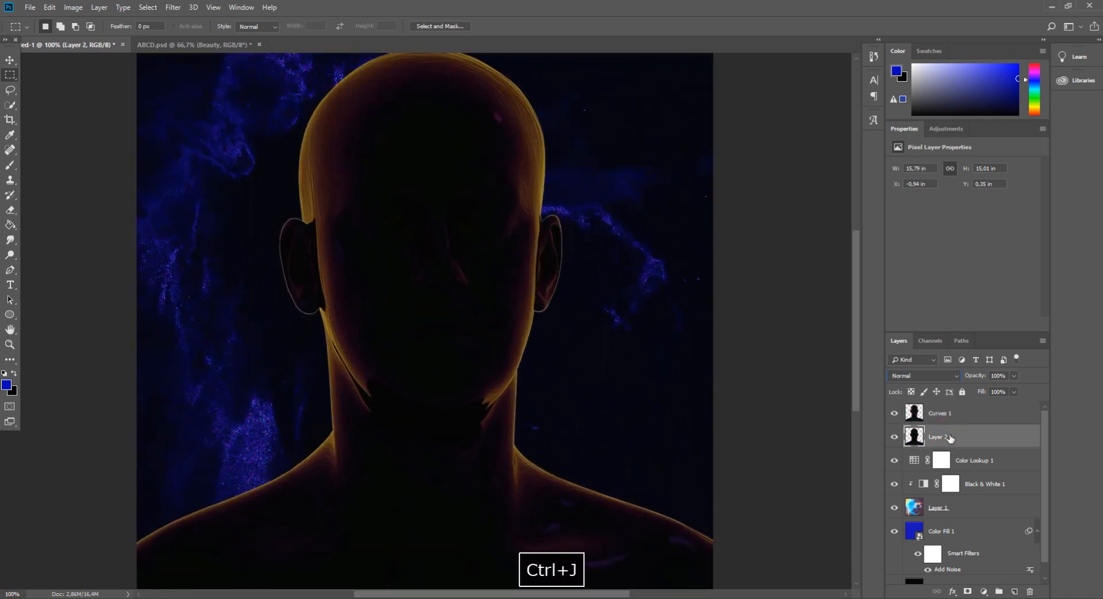
pyautogui.moveTo(952, 432); pyautogui.dragTo(946, 407)
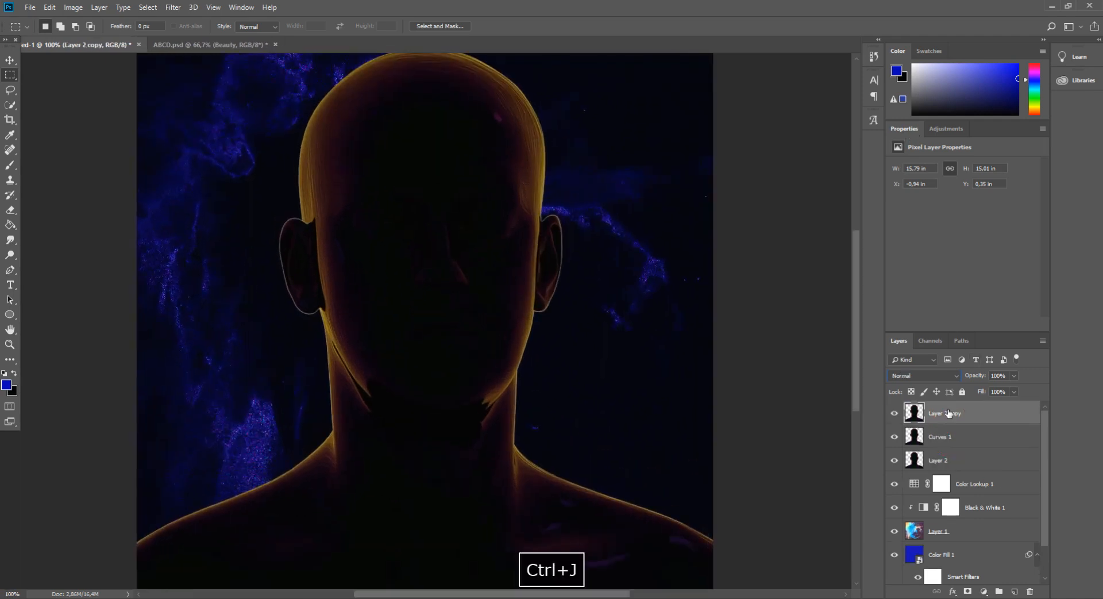
# Try different blend modes on the top bust copy and set it to Pin Light
pyautogui.click(932, 375)
pyautogui.click(909, 129)
pyautogui.press('Down')
pyautogui.press('Down')
pyautogui.press('Down')
pyautogui.press('Down')
pyautogui.press('Down')
pyautogui.press('Down')
pyautogui.press('Down')
pyautogui.press('Down')
pyautogui.press('Down')
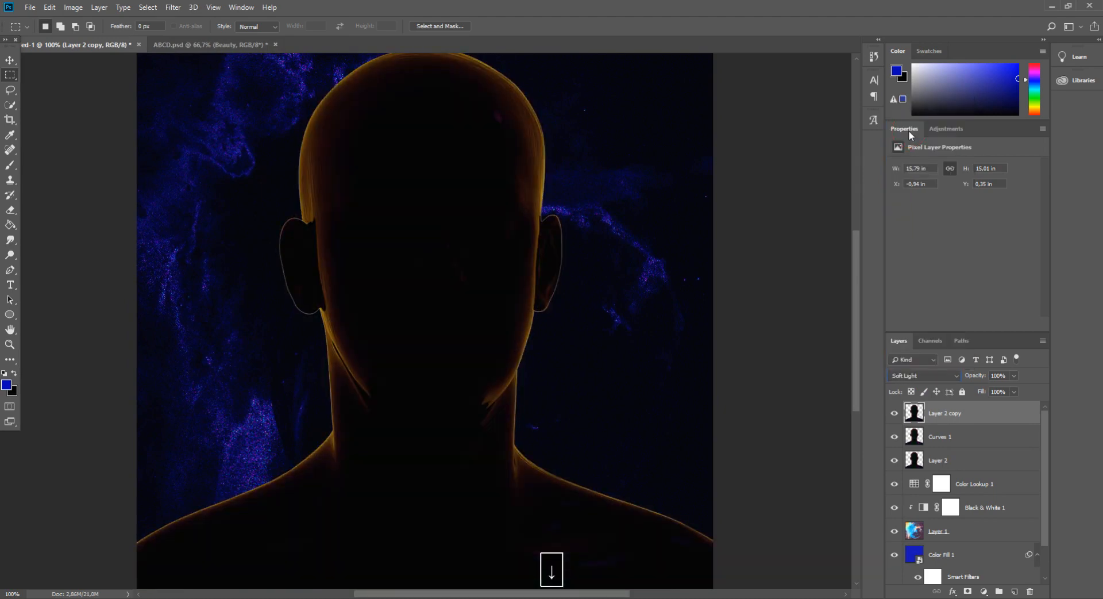
pyautogui.press('Down')
pyautogui.press('Down')
pyautogui.press('Down')
pyautogui.press('Up')
pyautogui.press('Down')
pyautogui.press('Down')
pyautogui.press('Down')
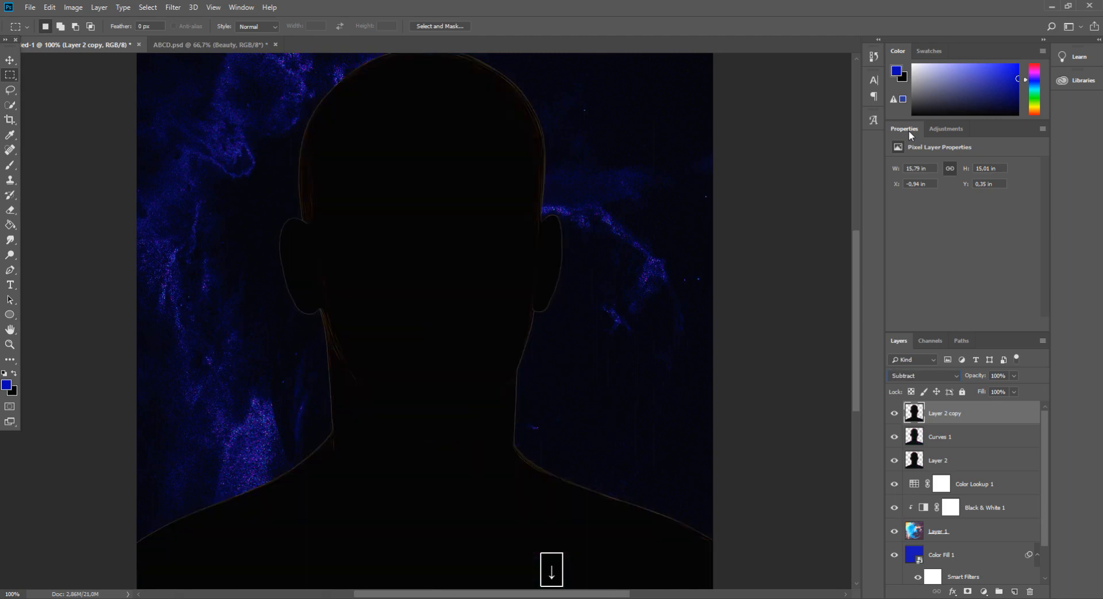
pyautogui.hotkey('ctrl', '-')
pyautogui.hotkey('ctrl', '-')
pyautogui.hotkey('ctrl', '+')
pyautogui.press('Down')
pyautogui.press('Down')
pyautogui.press('Down')
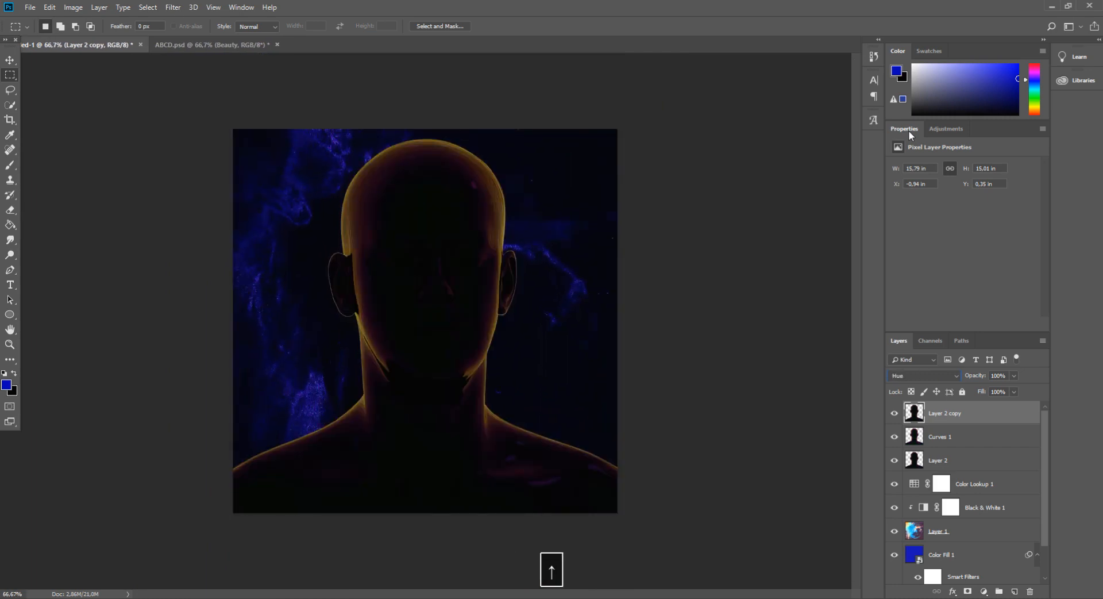
pyautogui.press('Up')
pyautogui.press('Up')
pyautogui.press('Up')
pyautogui.press('Up')
pyautogui.press('Up')
pyautogui.press('Up')
pyautogui.press('Up')
pyautogui.press('Down')
pyautogui.hotkey('ctrl', '+')
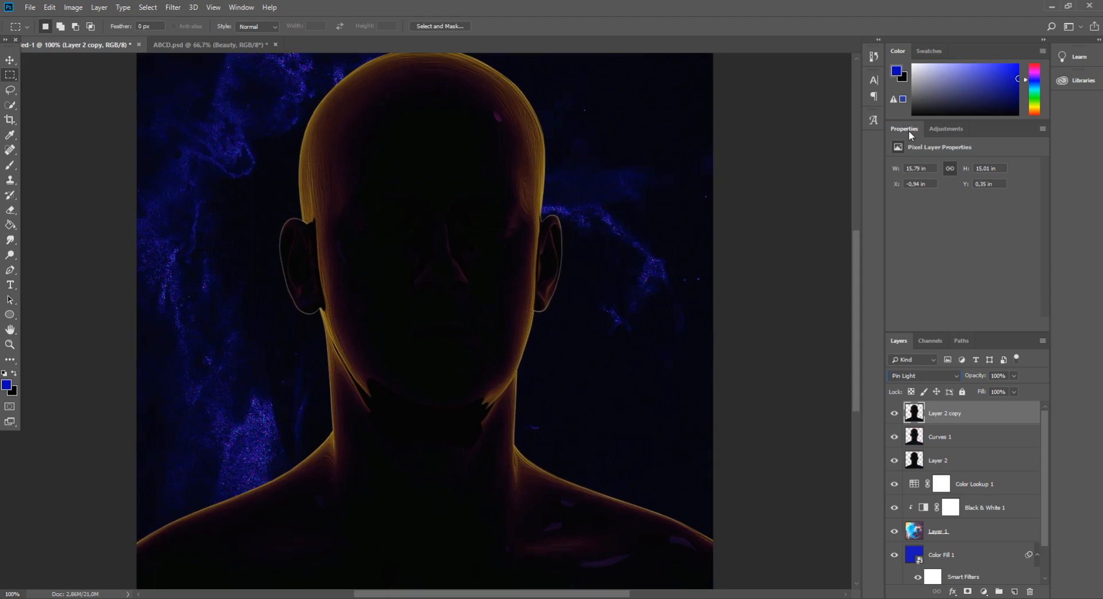
# Group the three bust layers together
pyautogui.click(1001, 441)
pyautogui.click(960, 439)
pyautogui.keyDown('ctrl'); pyautogui.click(963, 462); pyautogui.keyUp('ctrl')
pyautogui.keyDown('ctrl'); pyautogui.click(963, 483); pyautogui.keyUp('ctrl')
pyautogui.click(1000, 591)
# Add a Curves adjustment clipped to the bust group and lift the curve to brighten the bust
pyautogui.click(977, 415)
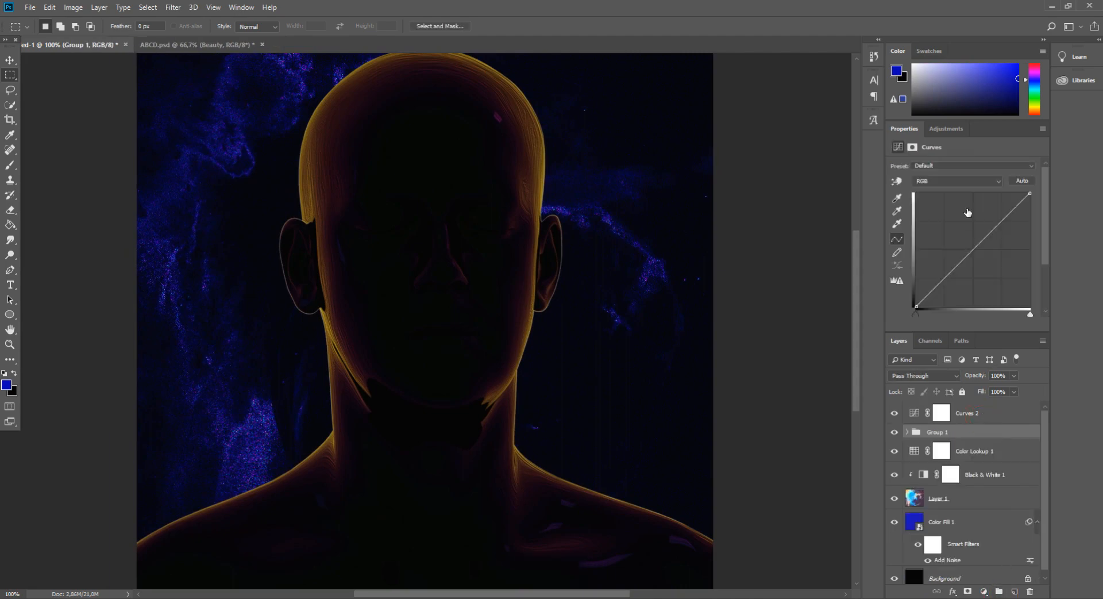
pyautogui.moveTo(970, 253); pyautogui.dragTo(960, 240)
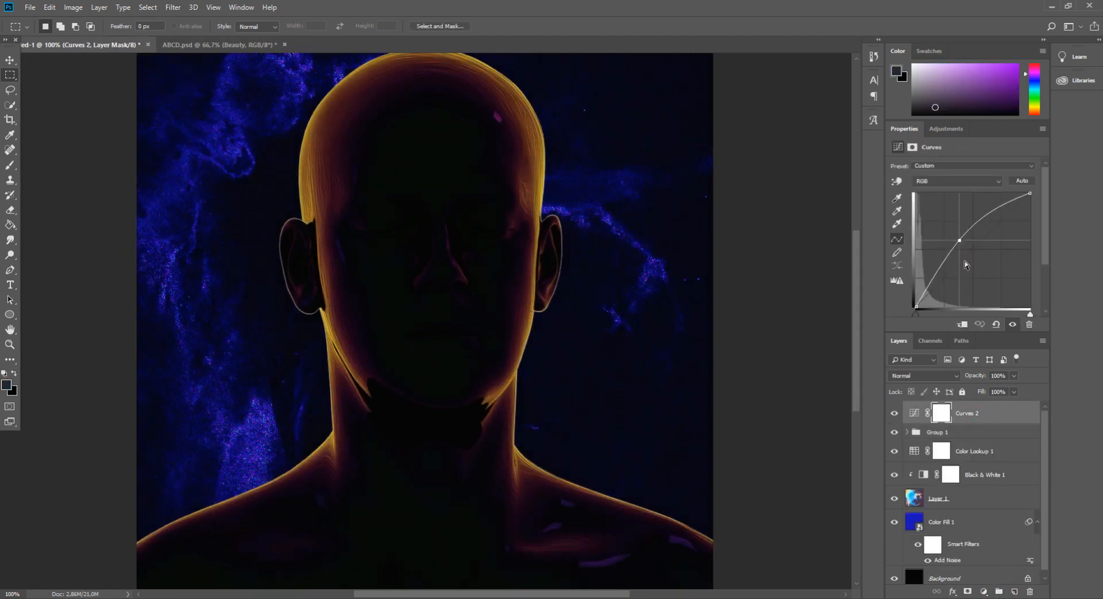
pyautogui.hotkey('ctrl', 'alt', 'g')
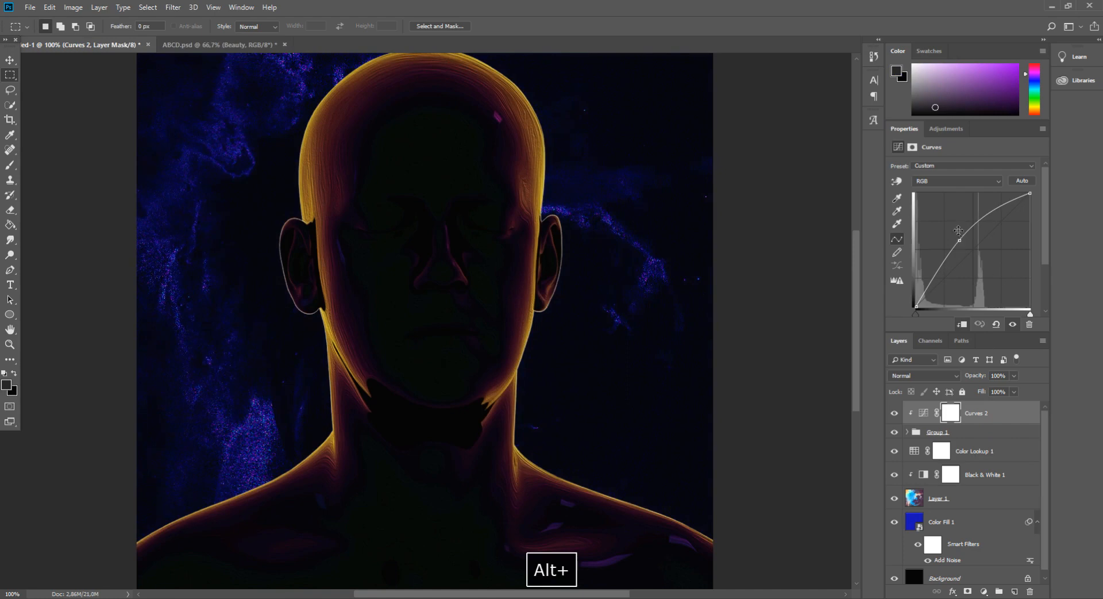
pyautogui.moveTo(959, 240); pyautogui.dragTo(952, 241)
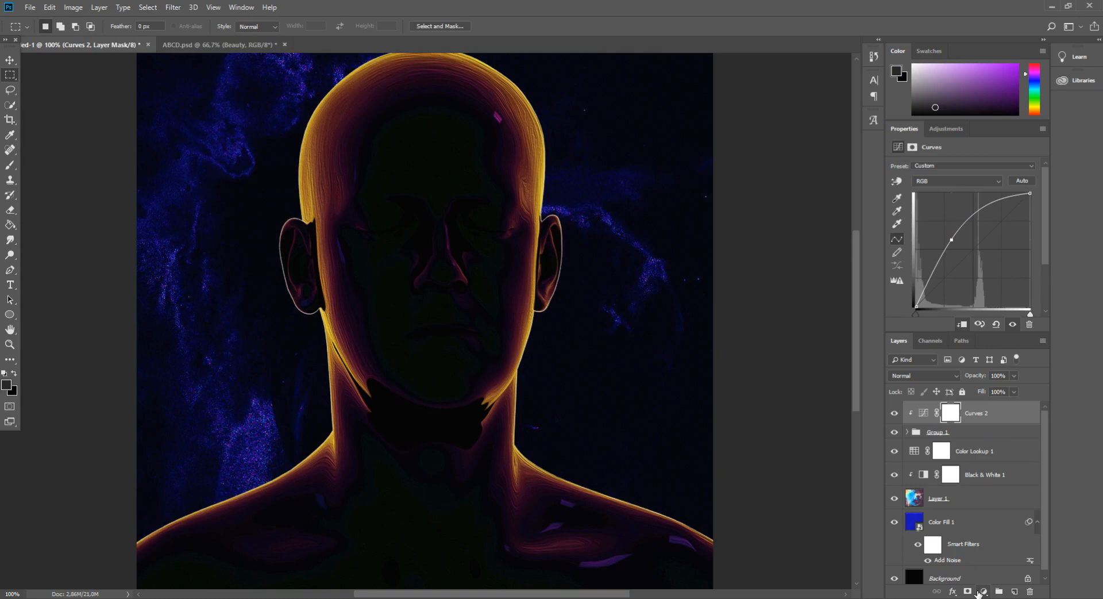
# Add a clipped Gradient Map using the rainbow spectrum preset and set its blend mode to Saturation
pyautogui.click(979, 592)
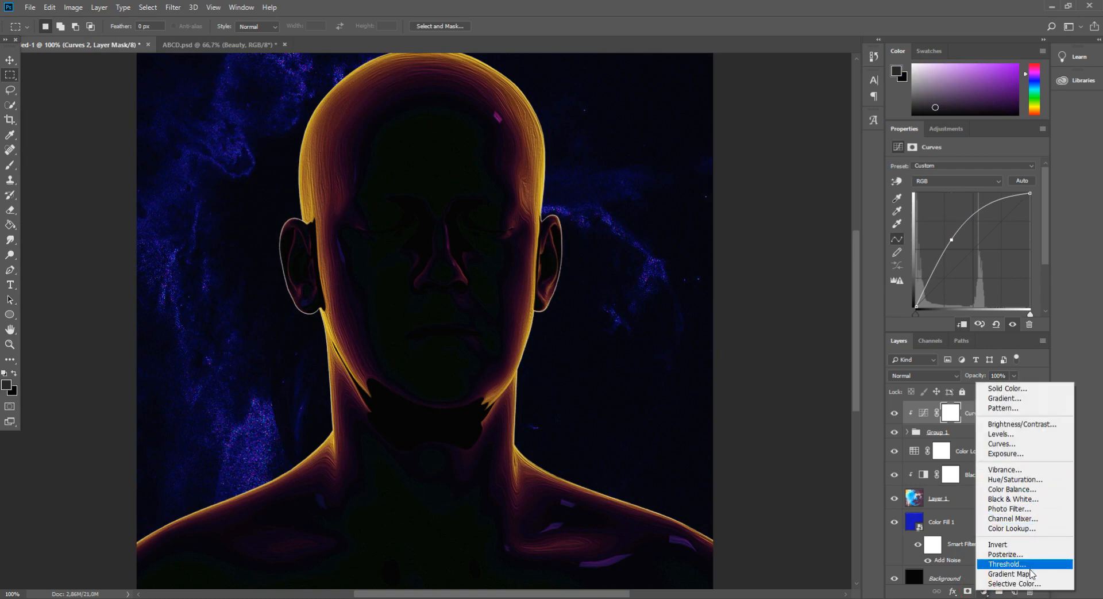
pyautogui.click(1009, 574)
pyautogui.keyDown('alt'); pyautogui.click(1000, 425); pyautogui.keyUp('alt')
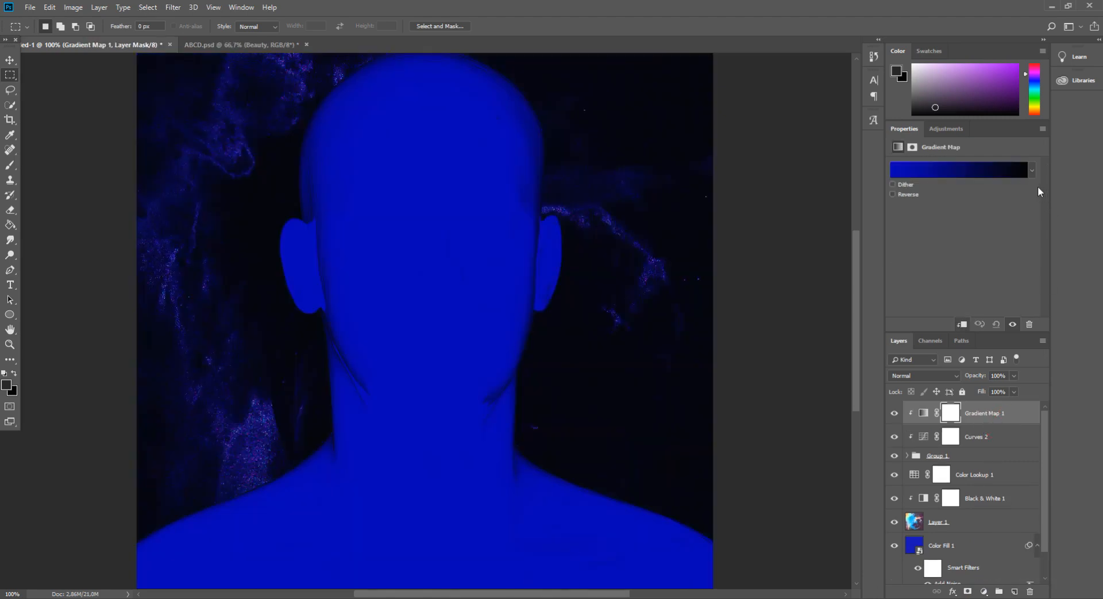
pyautogui.click(1032, 170)
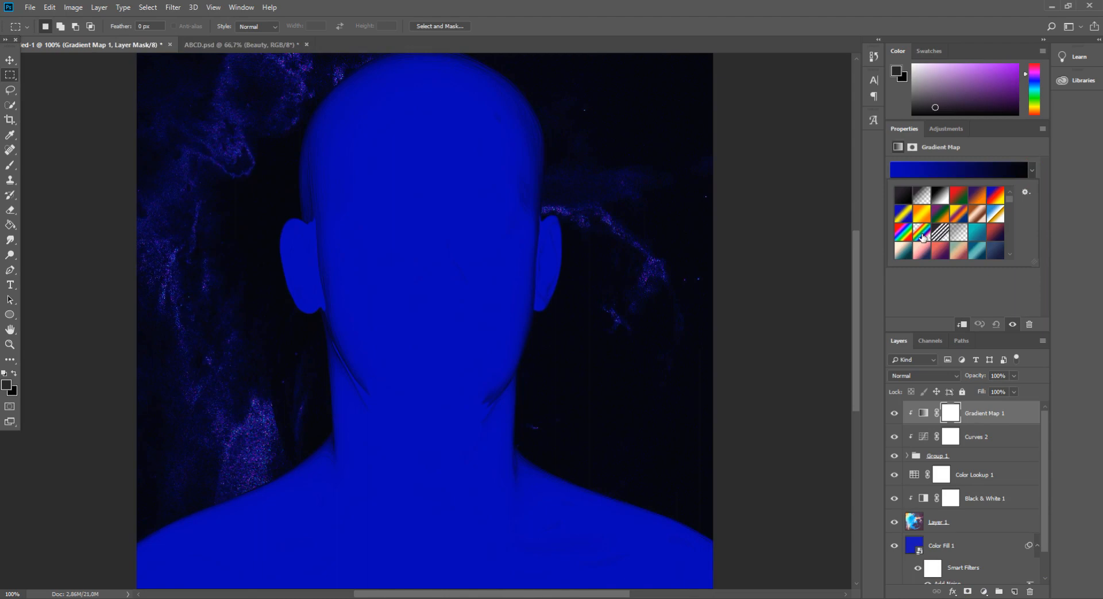
pyautogui.click(904, 232)
pyautogui.click(905, 233)
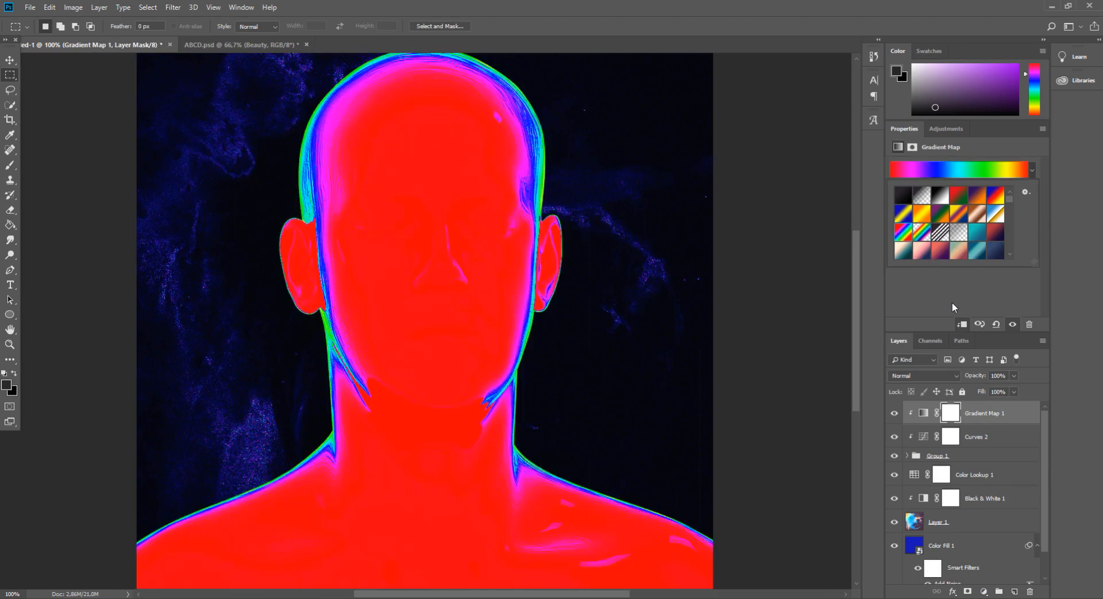
pyautogui.click(911, 375)
pyautogui.click(909, 349)
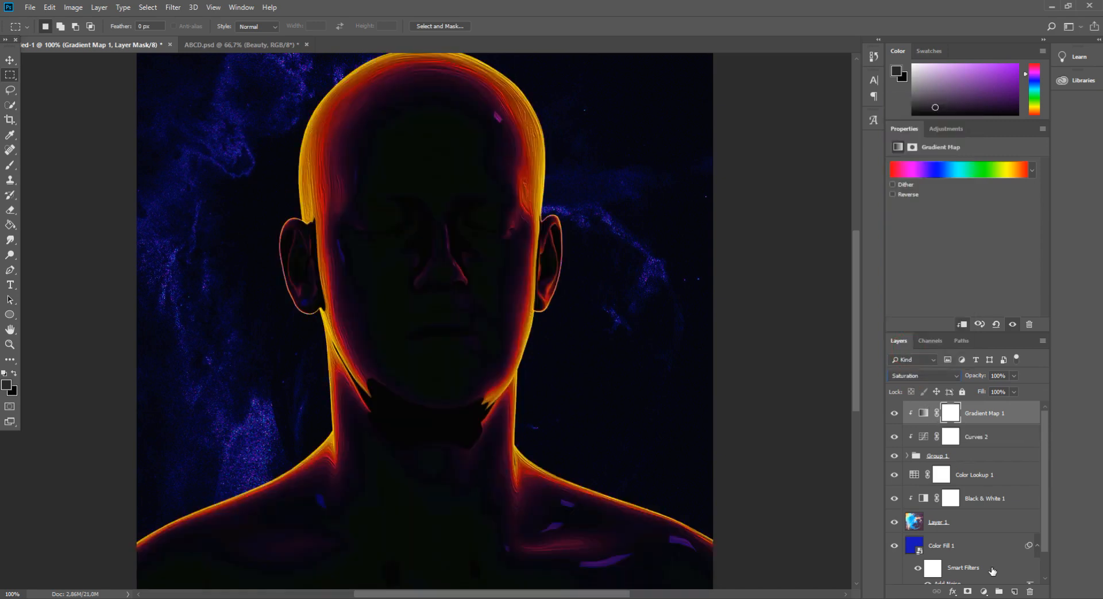
pyautogui.click(984, 591)
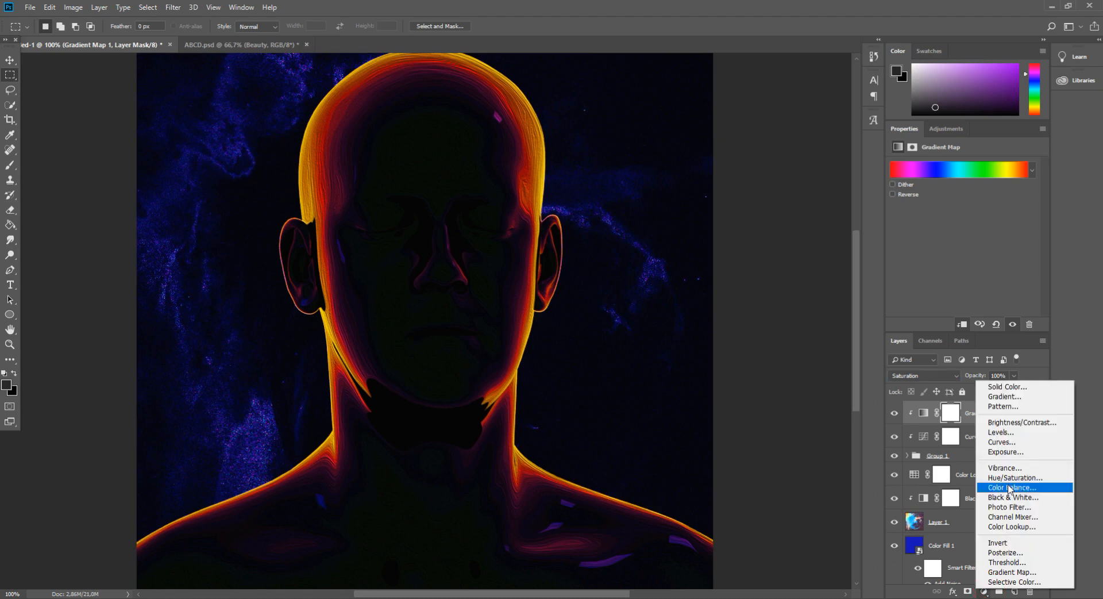
pyautogui.click(1033, 517)
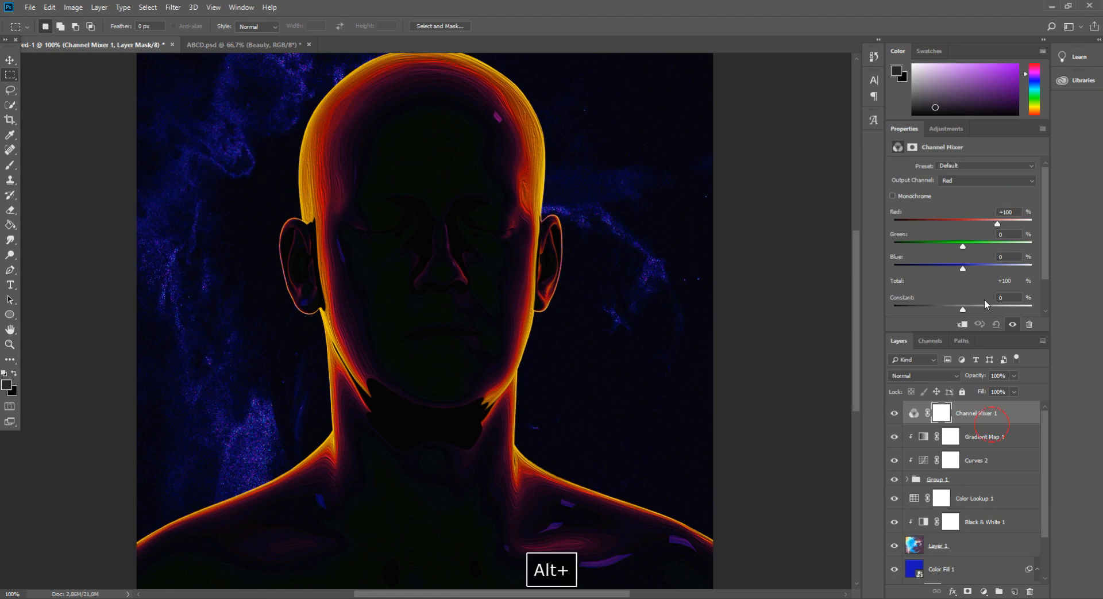
pyautogui.keyDown('alt'); pyautogui.click(1000, 425); pyautogui.keyUp('alt')
pyautogui.moveTo(964, 246)
pyautogui.mouseDown()
pyautogui.moveTo(942, 246)
pyautogui.moveTo(963, 248)
pyautogui.mouseUp()
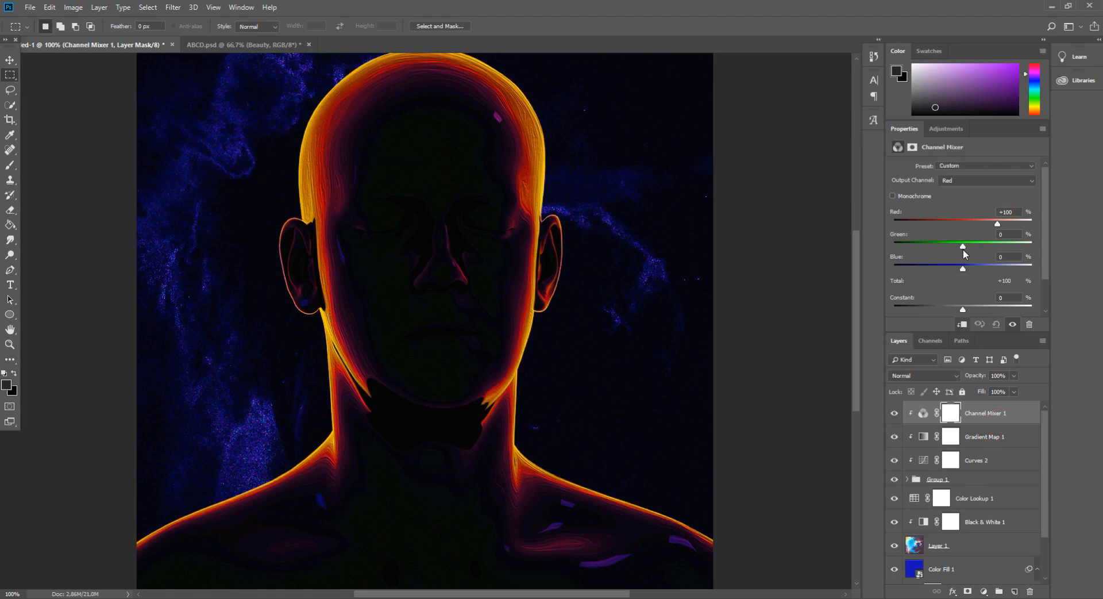
pyautogui.click(1030, 591)
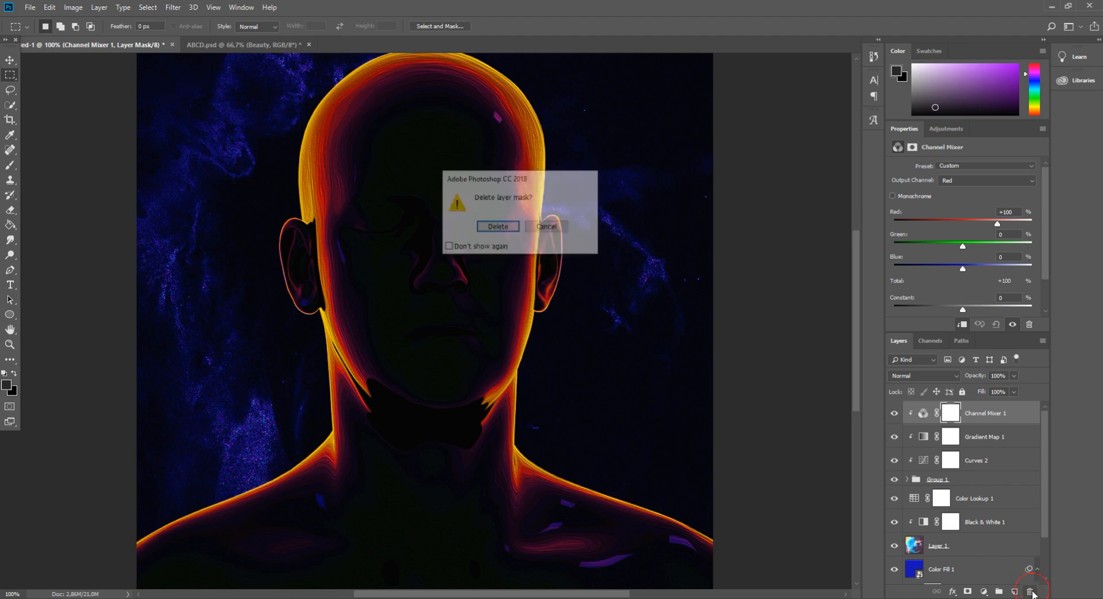
pyautogui.press('Return')
# Add a Color Balance adjustment clipped to the bust group and set the midtones Magenta–Green slider to -65
pyautogui.click(984, 591)
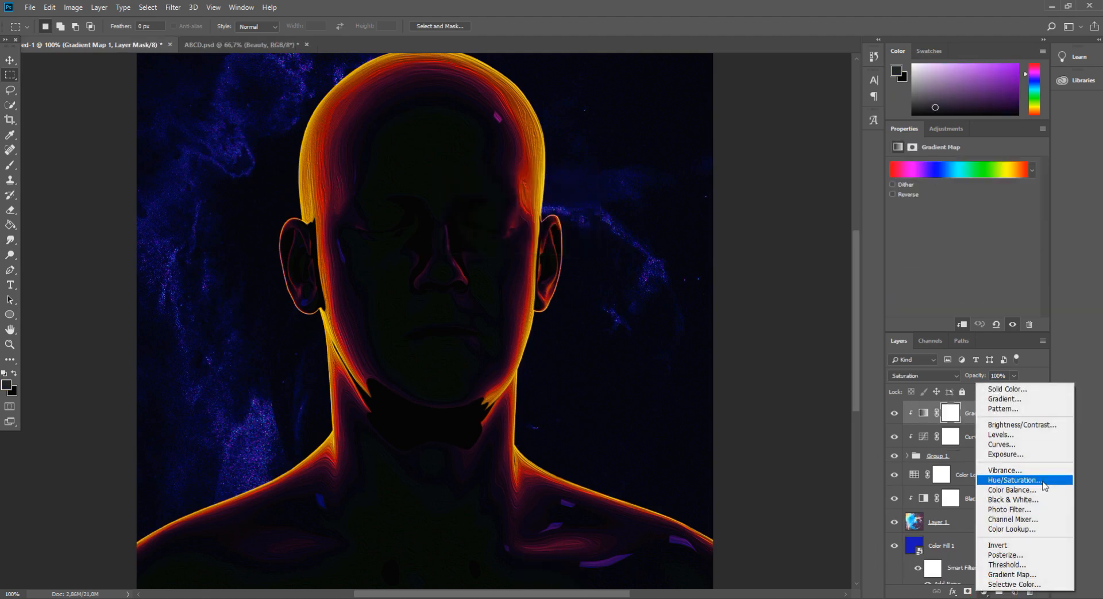
pyautogui.click(1028, 489)
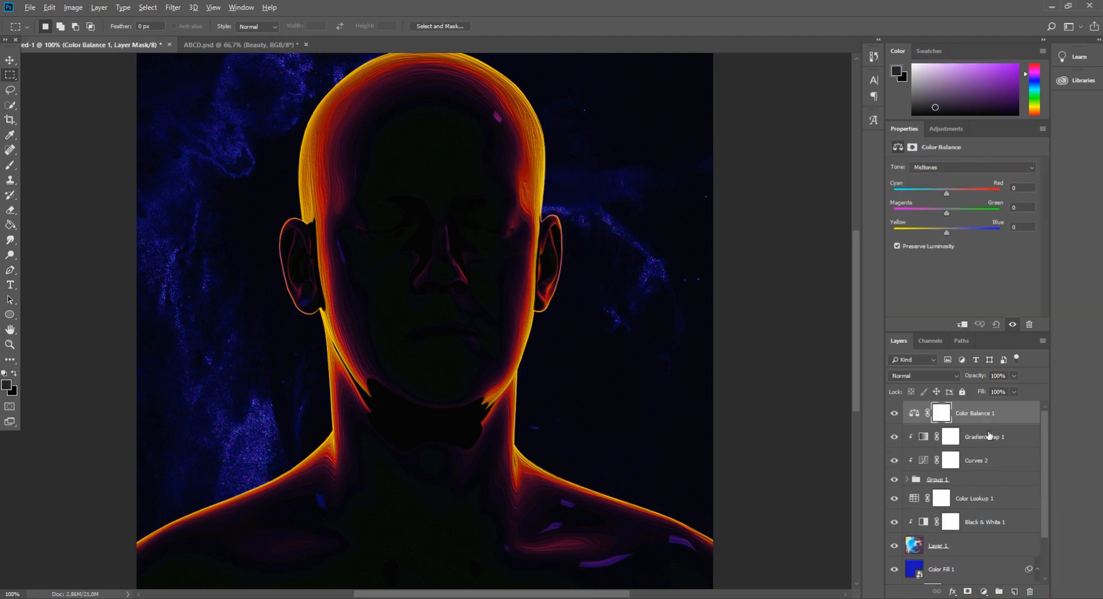
pyautogui.keyDown('alt'); pyautogui.click(990, 425); pyautogui.keyUp('alt')
pyautogui.moveTo(947, 213); pyautogui.dragTo(922, 217)
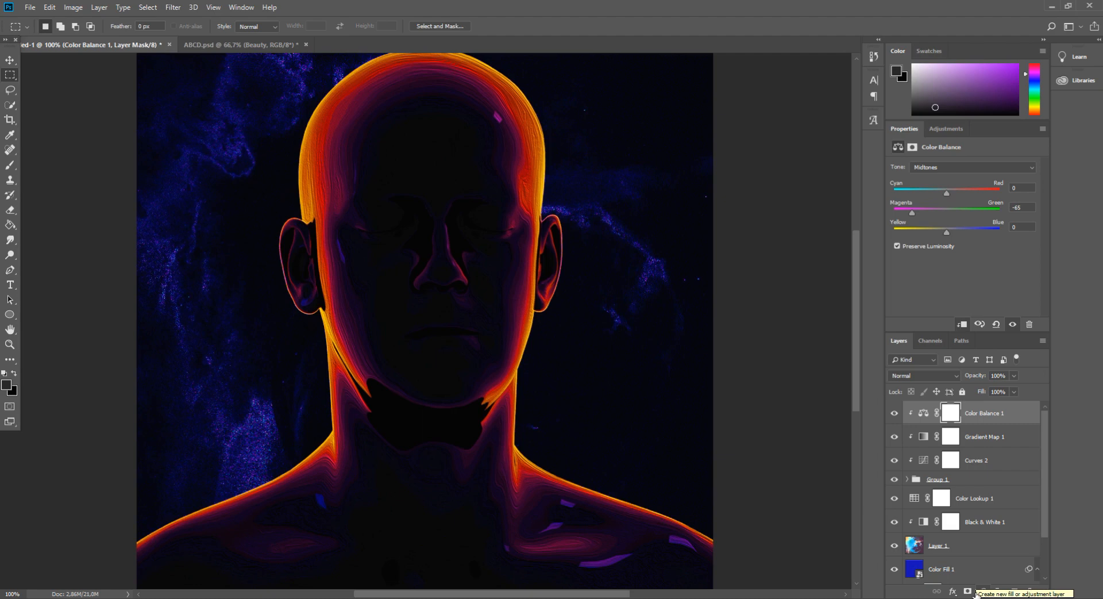
# Merge the bust group with its clipped Curves, Gradient Map and Color Balance layers into one layer
pyautogui.click(977, 479)
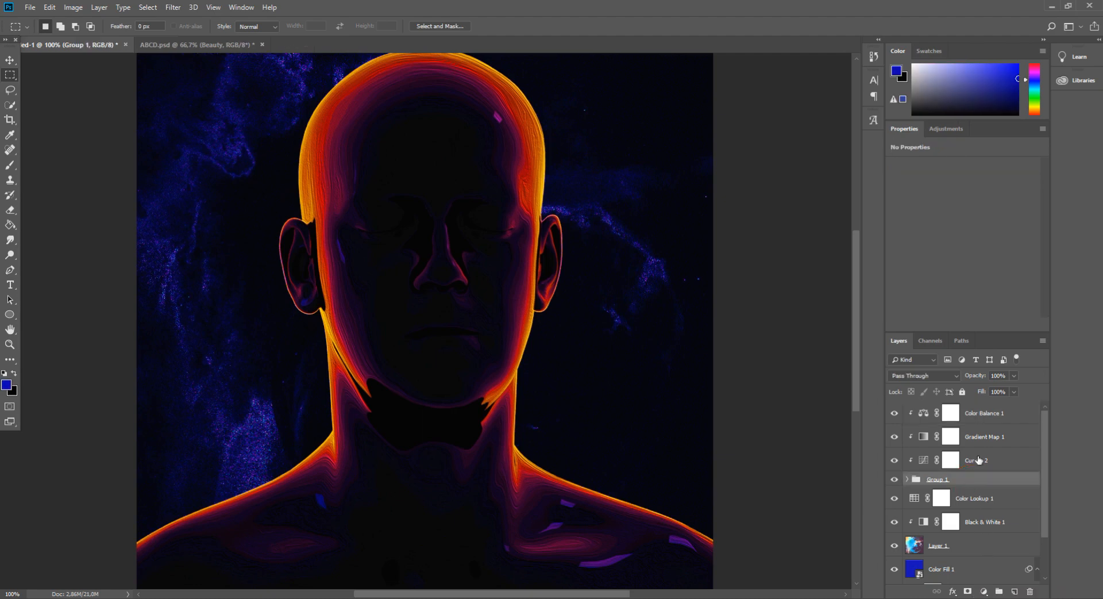
pyautogui.keyDown('shift'); pyautogui.click(978, 422); pyautogui.keyUp('shift')
pyautogui.rightClick(979, 421)
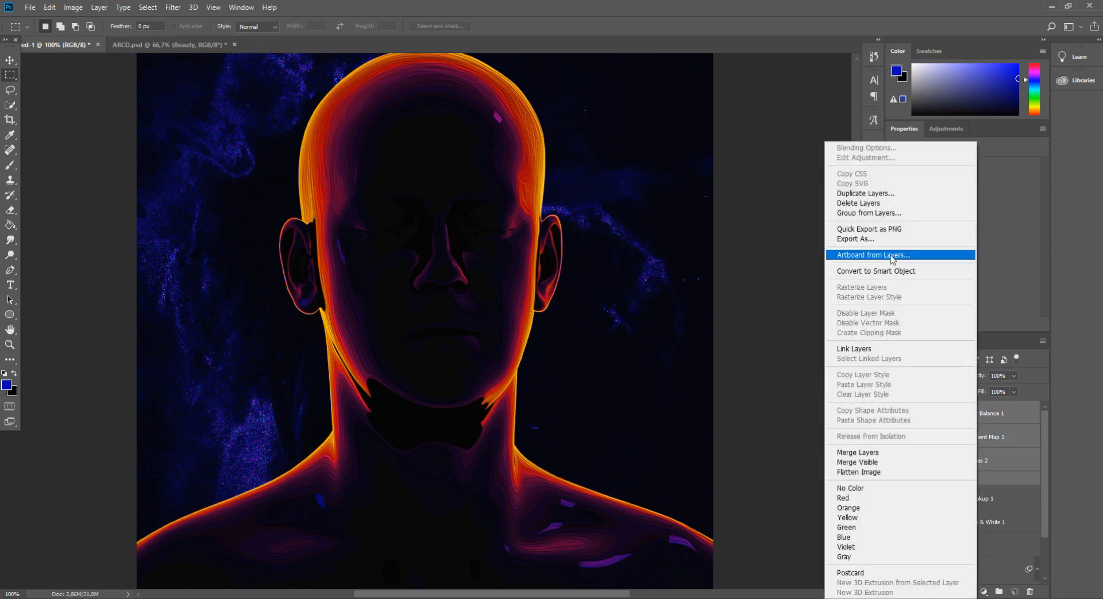
pyautogui.click(891, 453)
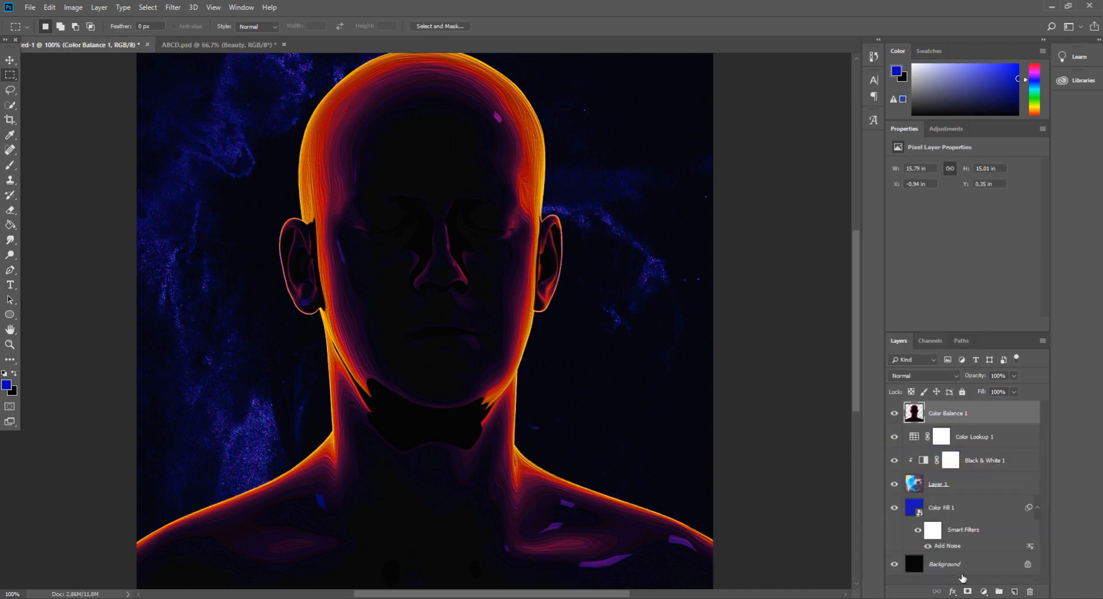
# Add a clipped Gradient Map to the merged bust and choose the Purple Blue preset in the Gradient Editor
pyautogui.click(982, 592)
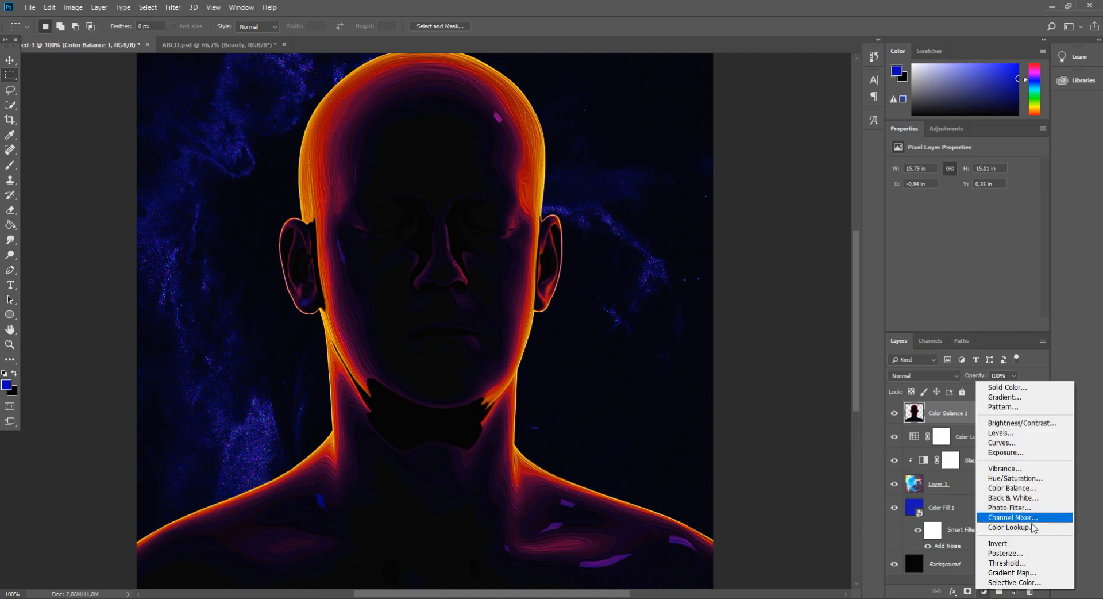
pyautogui.click(988, 569)
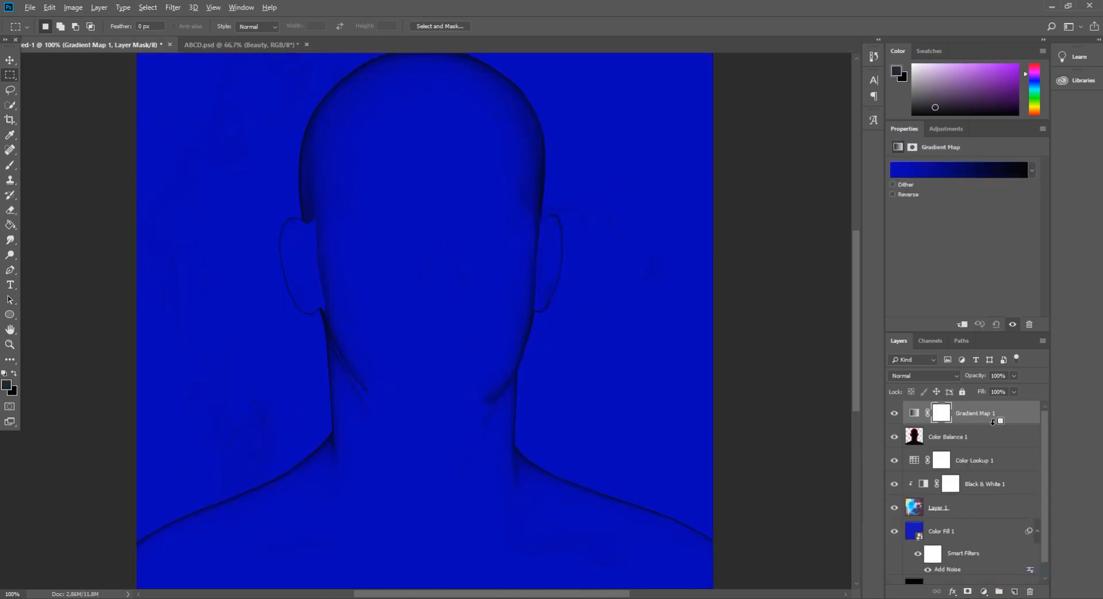
pyautogui.keyDown('alt'); pyautogui.click(987, 424); pyautogui.keyUp('alt')
pyautogui.click(1027, 172)
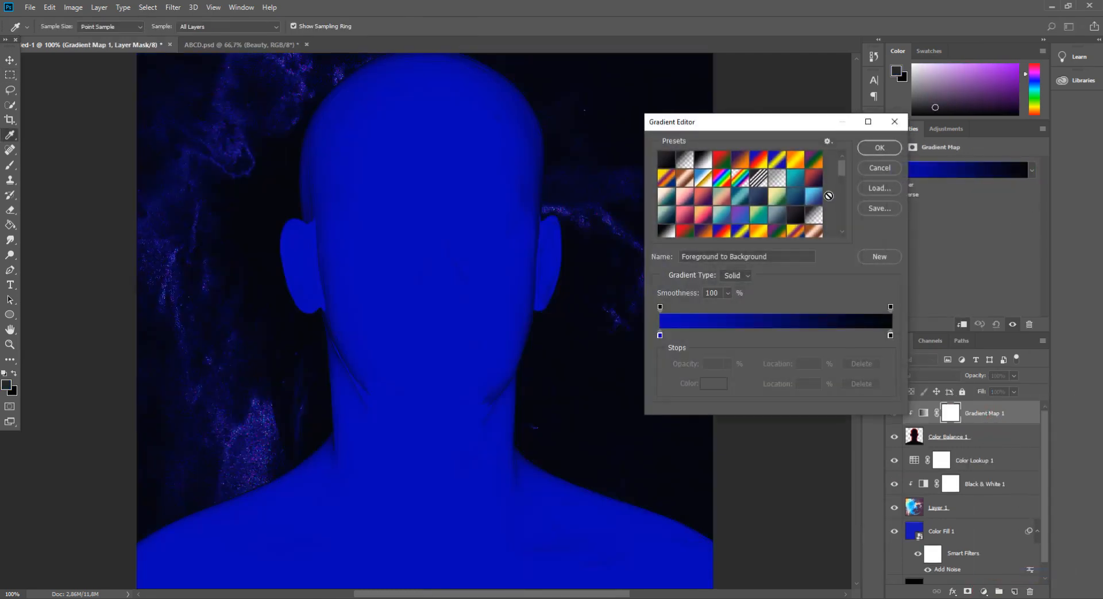
pyautogui.moveTo(843, 175); pyautogui.dragTo(846, 228)
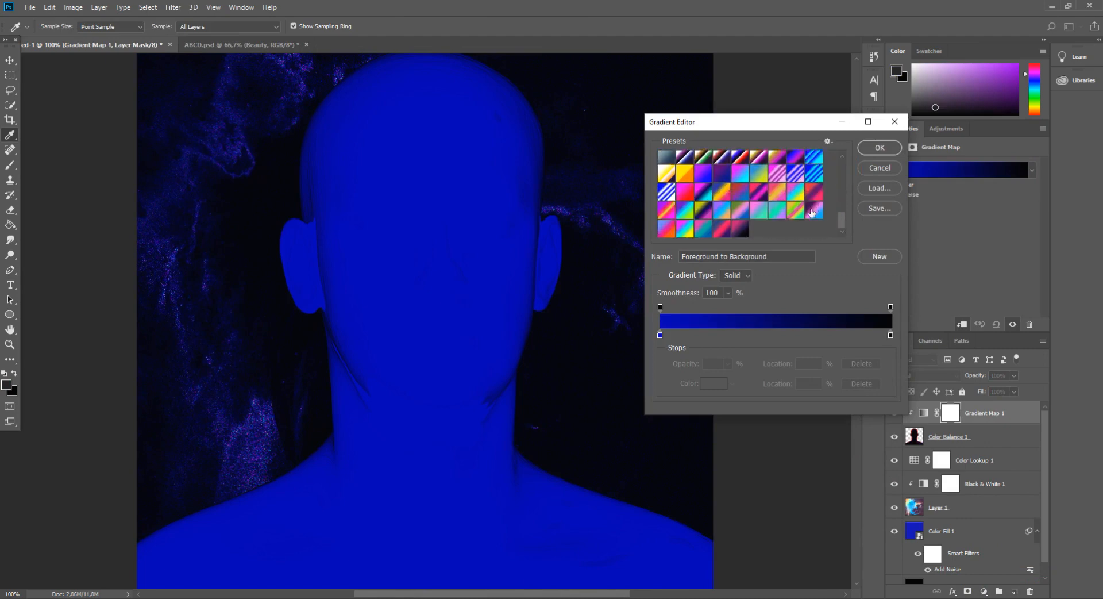
pyautogui.click(798, 213)
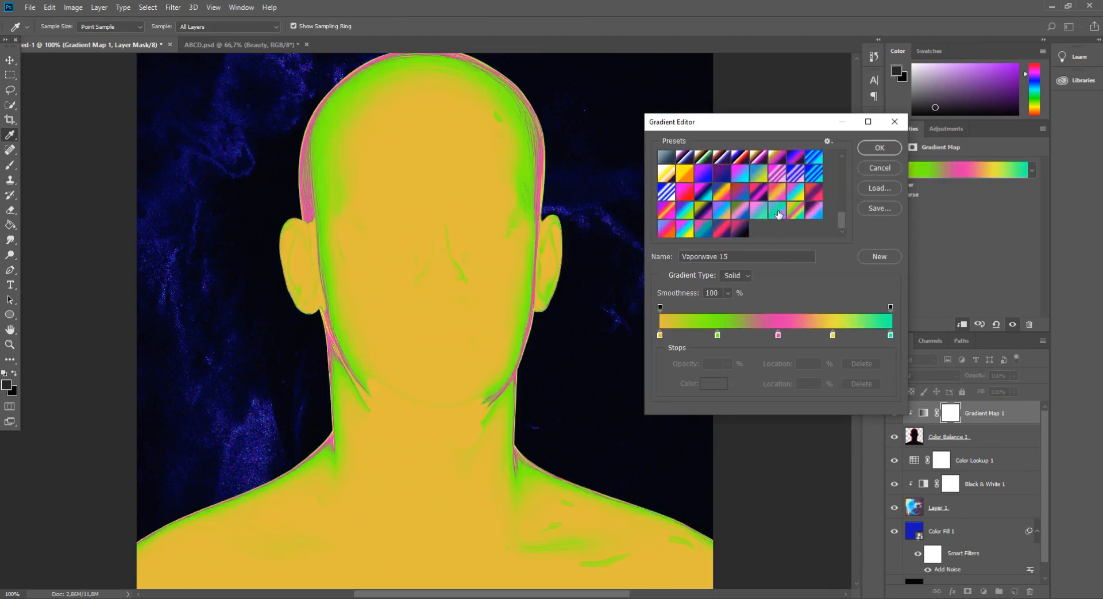
pyautogui.click(775, 216)
pyautogui.click(749, 219)
pyautogui.click(709, 215)
pyautogui.click(705, 213)
pyautogui.click(704, 197)
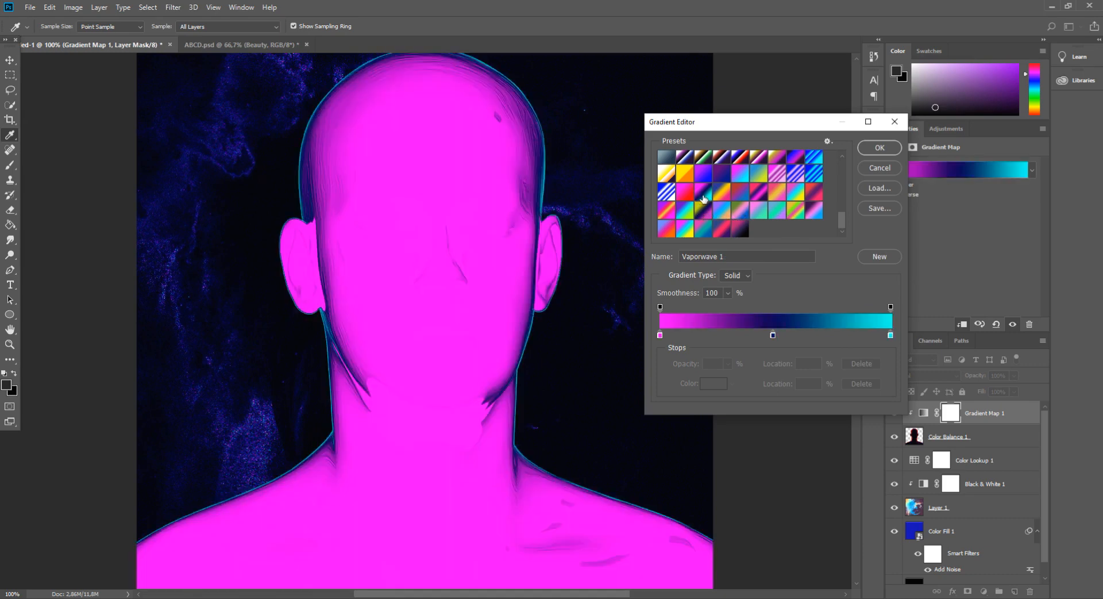
pyautogui.click(694, 212)
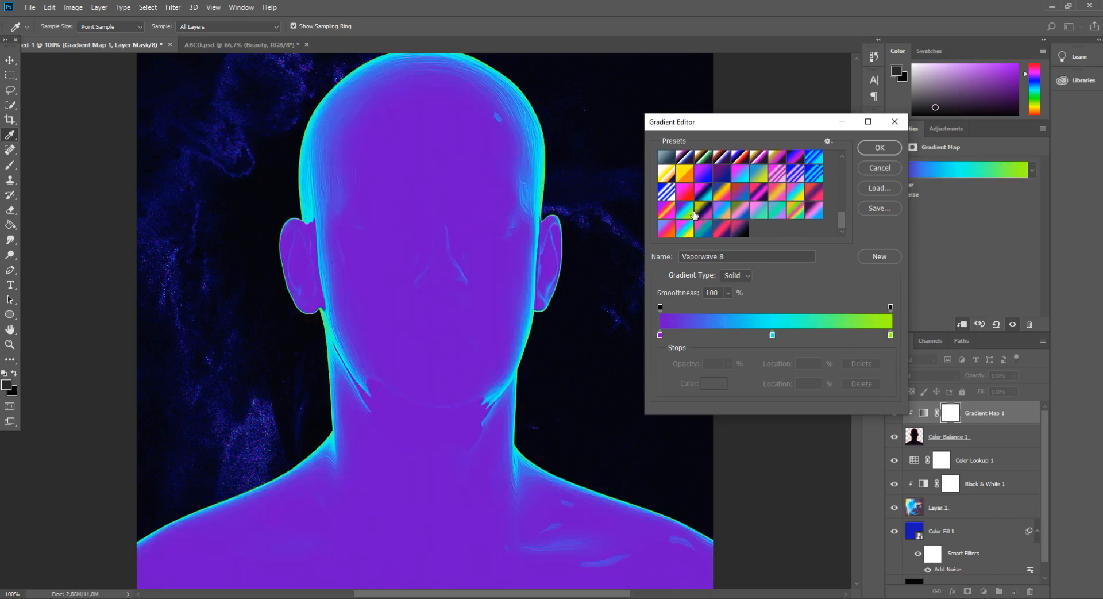
pyautogui.click(722, 231)
pyautogui.click(740, 231)
pyautogui.click(708, 229)
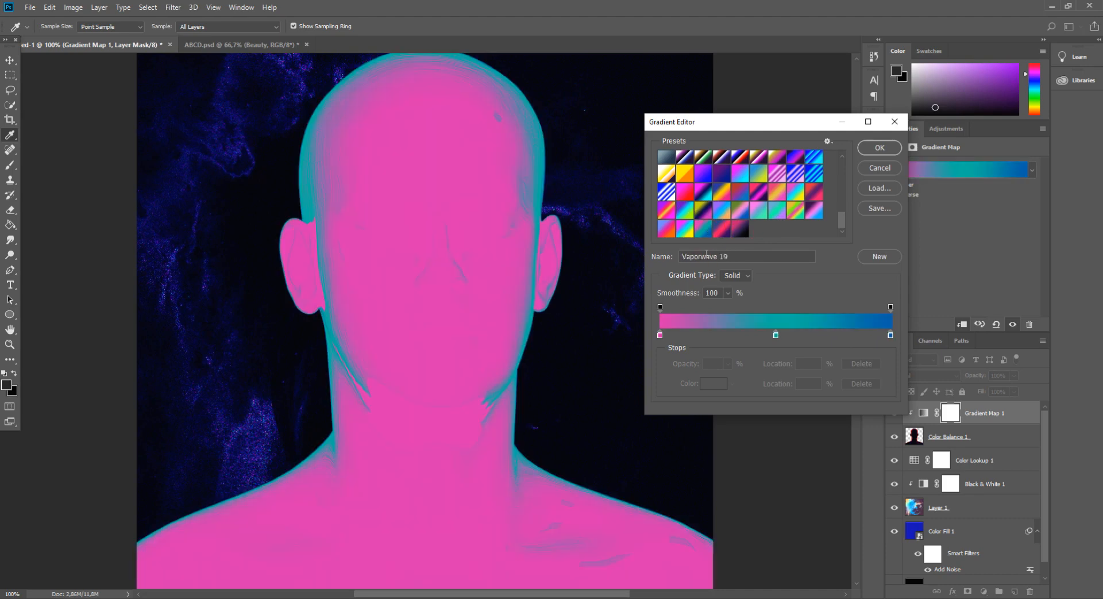
pyautogui.click(683, 203)
pyautogui.click(792, 162)
pyautogui.click(770, 160)
pyautogui.click(796, 163)
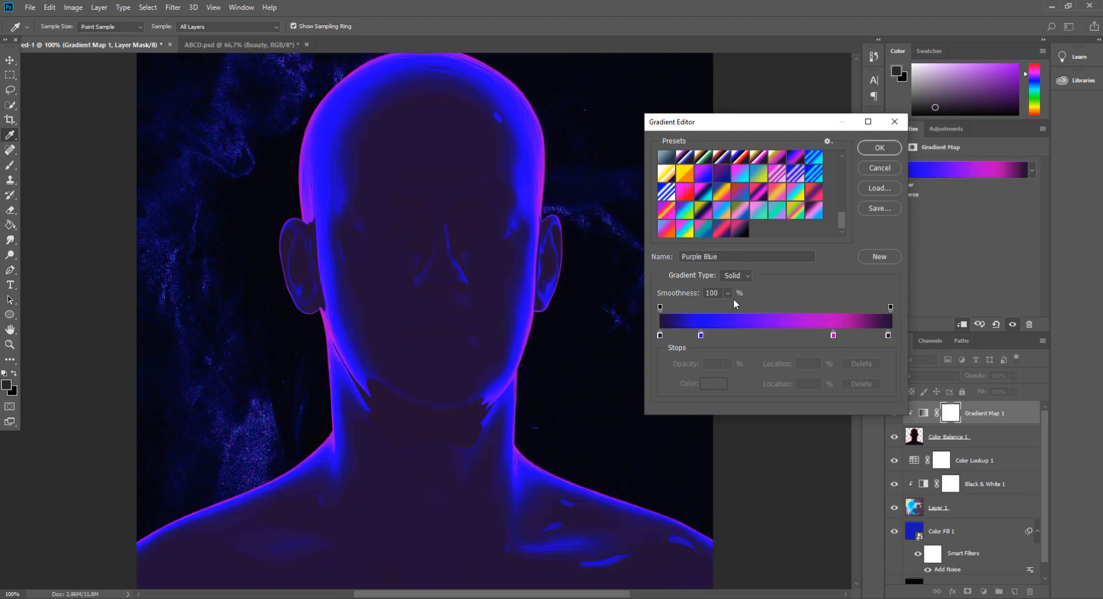
# Set the gradient's four color stops to 210d30, 1800ff, bc00be and 210d30, then confirm the gradient
pyautogui.click(660, 335)
pyautogui.click(715, 385)
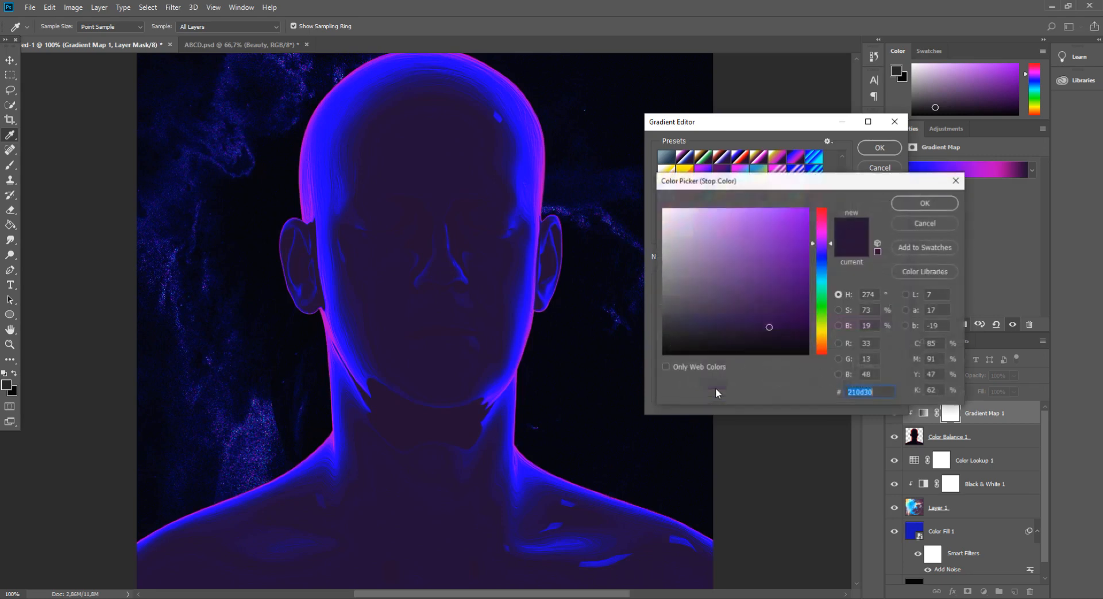
pyautogui.click(921, 204)
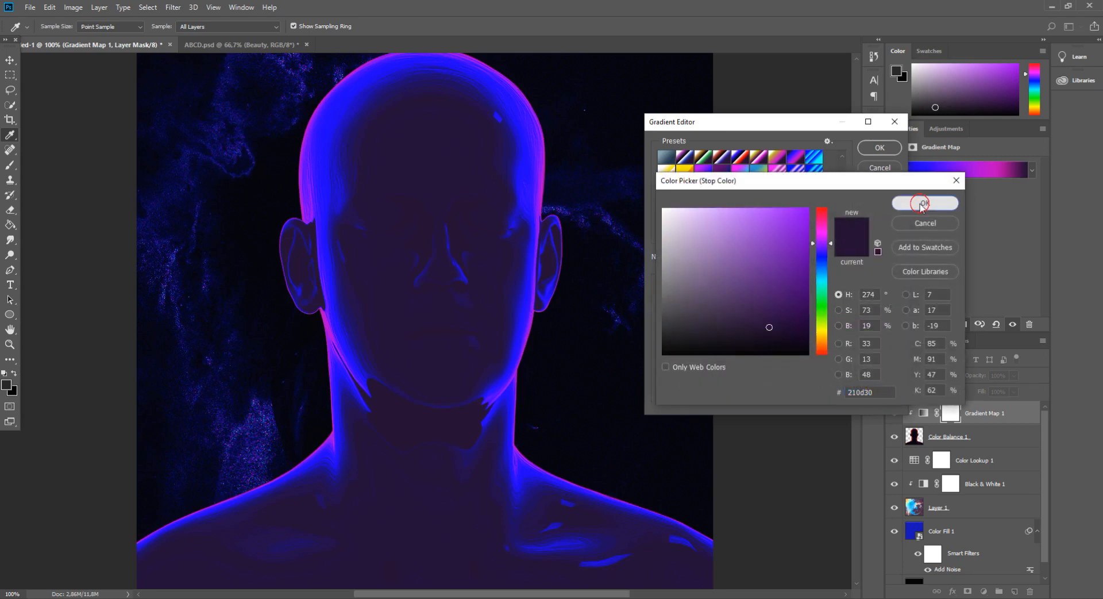
pyautogui.click(700, 335)
pyautogui.click(712, 384)
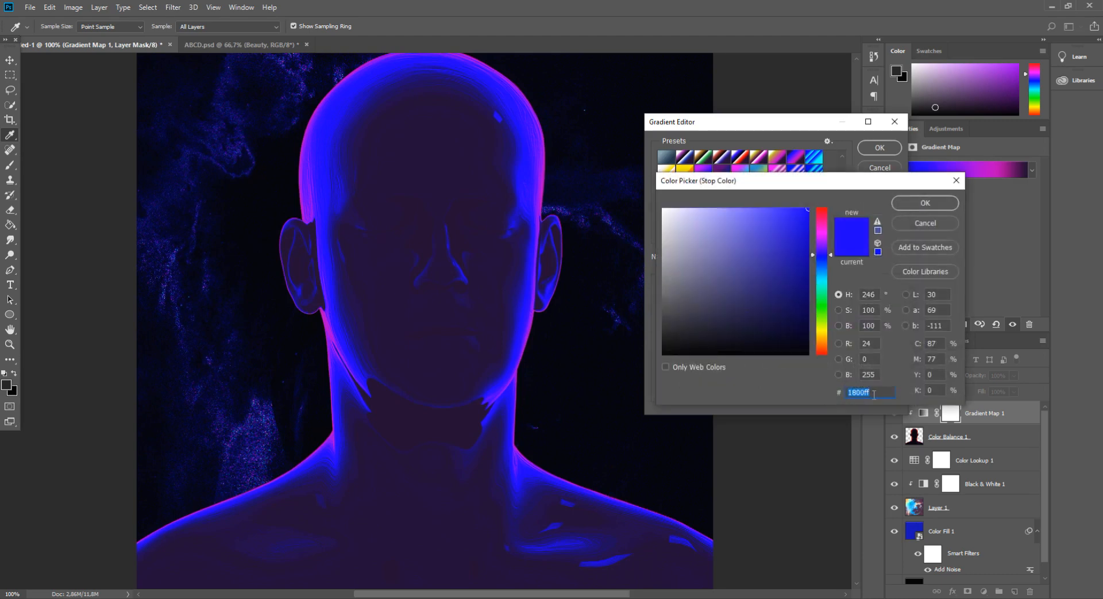
pyautogui.click(927, 206)
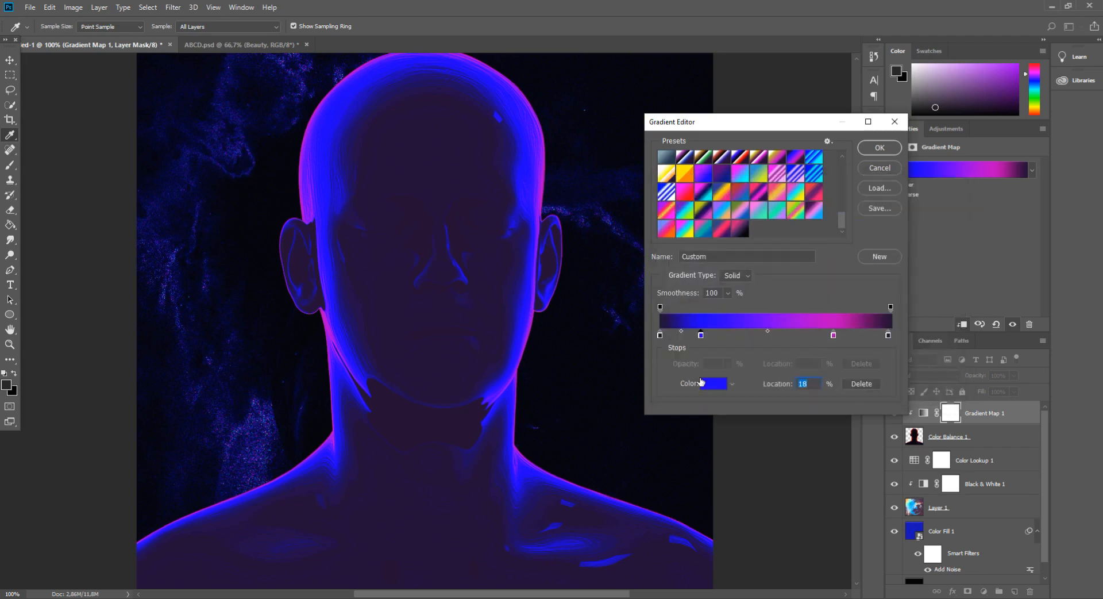
pyautogui.click(834, 336)
pyautogui.click(717, 383)
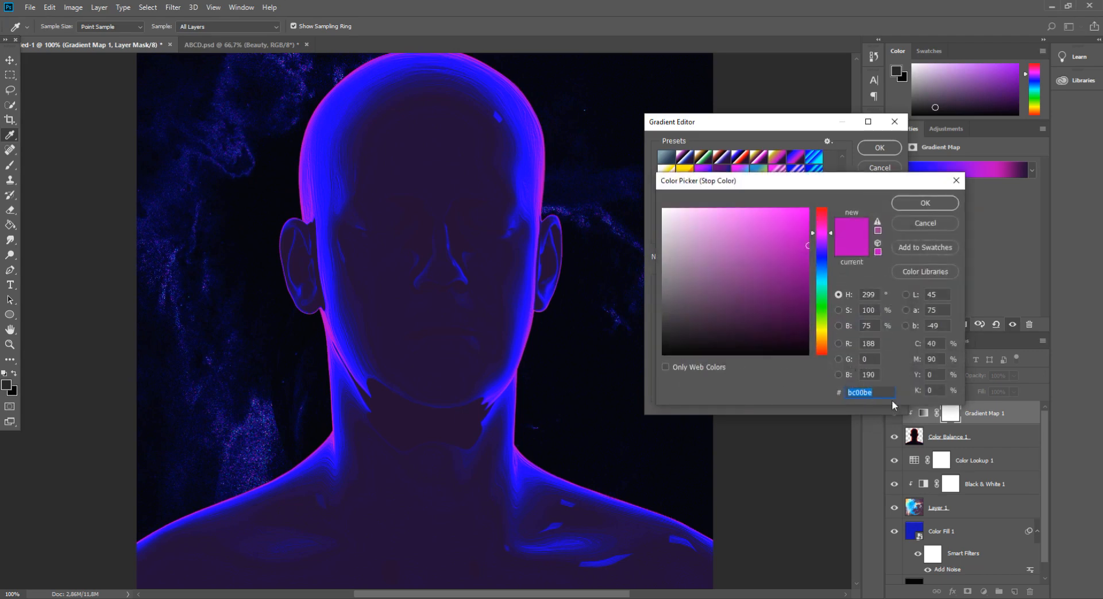
pyautogui.click(925, 204)
pyautogui.click(890, 335)
pyautogui.click(715, 383)
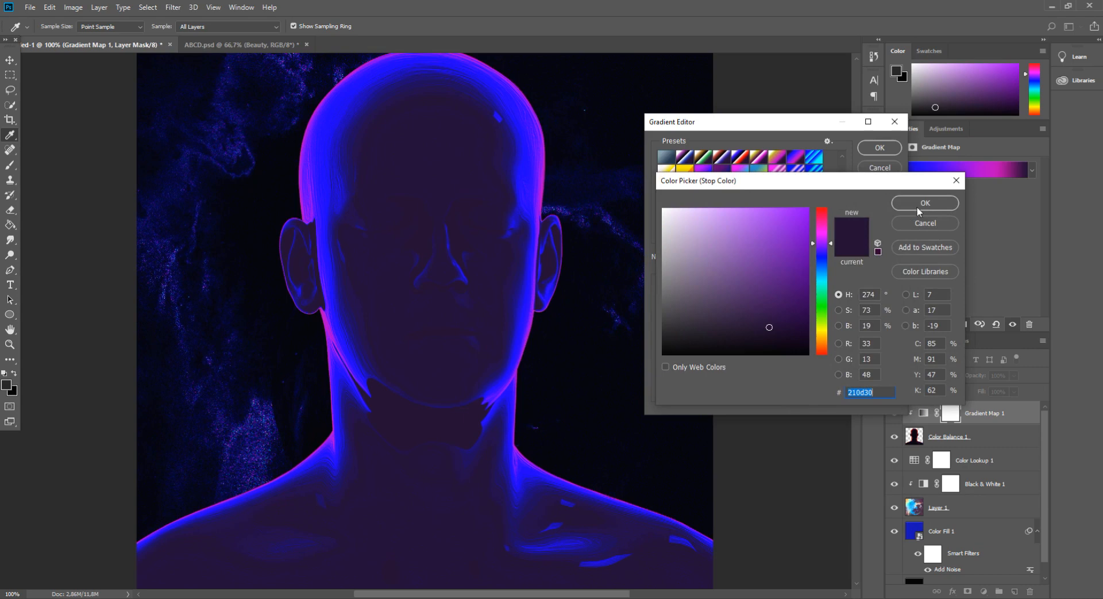
pyautogui.click(919, 204)
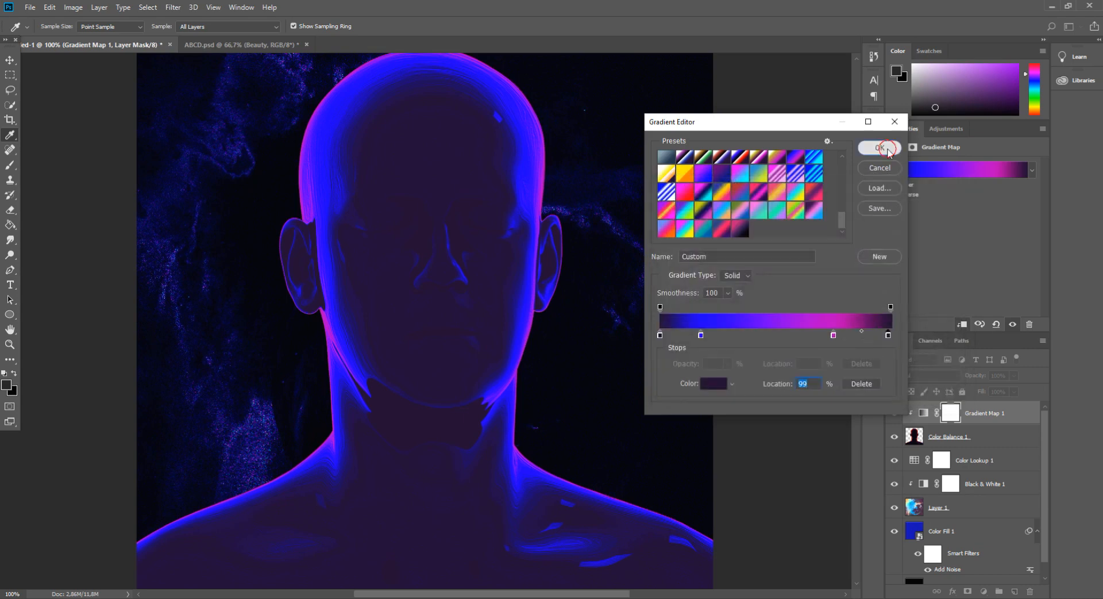
pyautogui.click(888, 150)
# Set the Gradient Map's blend mode to Hue
pyautogui.click(922, 374)
pyautogui.click(902, 349)
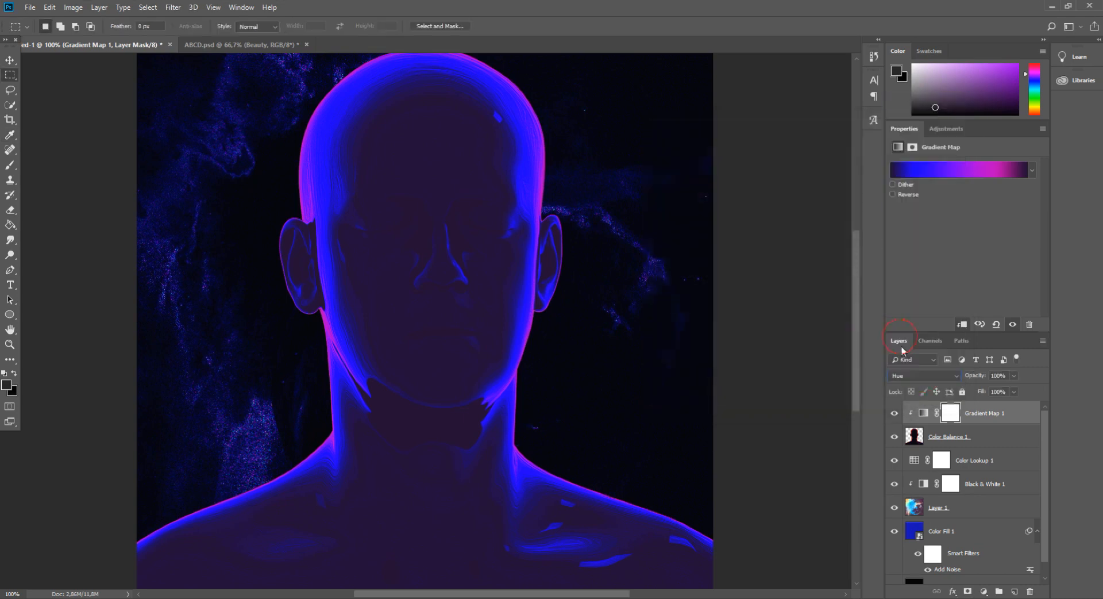
pyautogui.hotkey('ctrl', '-')
pyautogui.hotkey('ctrl', '-')
pyautogui.hotkey('ctrl', '+')
pyautogui.hotkey('ctrl', '+')
pyautogui.moveTo(1015, 376); pyautogui.dragTo(991, 391)
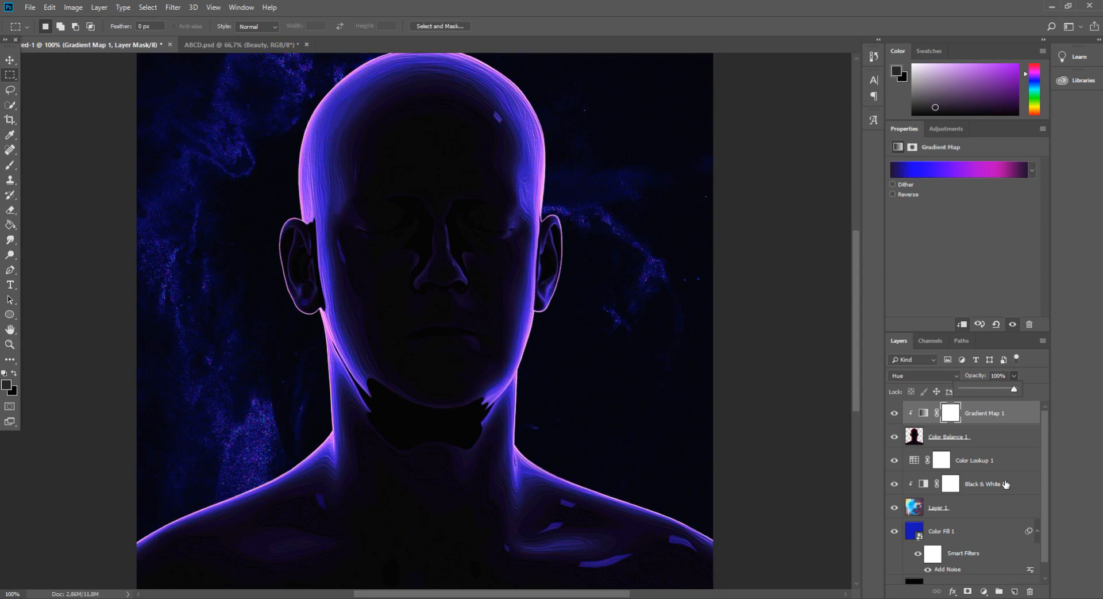
# Add a clipped Curves adjustment above the Gradient Map and raise the curve's midpoint to brighten the bust
pyautogui.click(984, 590)
pyautogui.click(1003, 447)
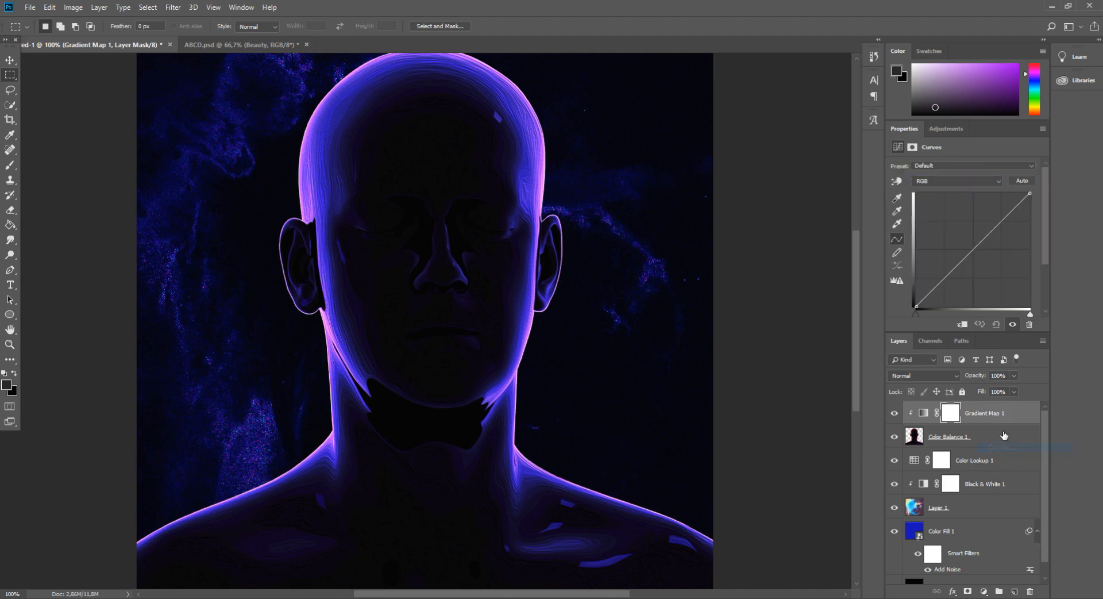
pyautogui.keyDown('alt'); pyautogui.click(998, 422); pyautogui.keyUp('alt')
pyautogui.moveTo(971, 253)
pyautogui.mouseDown()
pyautogui.moveTo(959, 244)
pyautogui.moveTo(962, 254)
pyautogui.mouseUp()
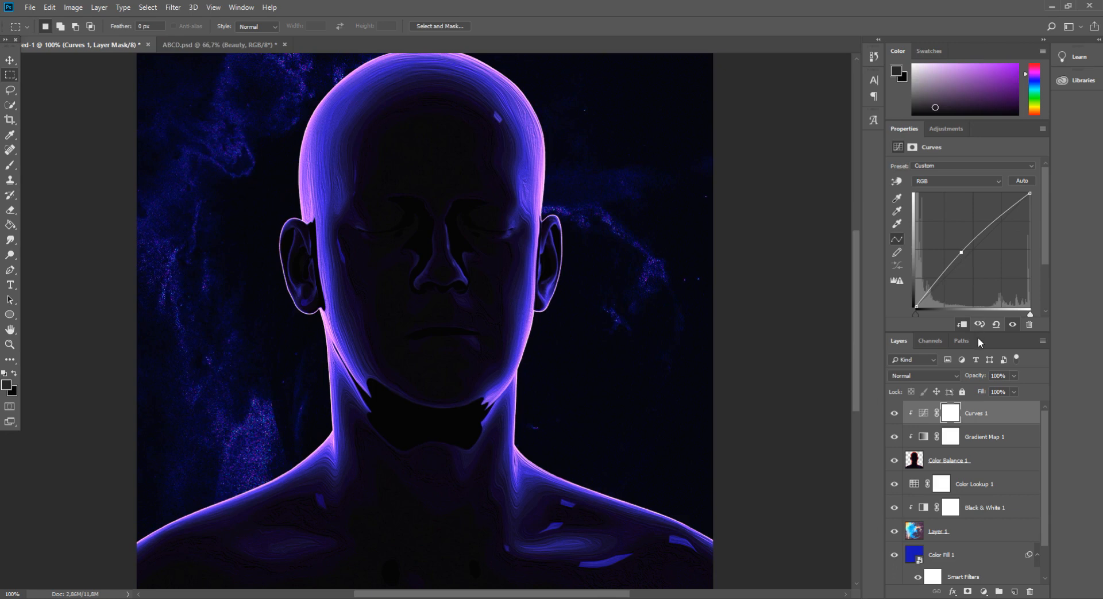
# Select the merged bust with its clipped adjustments and nudge it slightly using Free Transform, then apply
pyautogui.hotkey('ctrl', '-')
pyautogui.hotkey('ctrl', '-')
pyautogui.hotkey('ctrl', '+')
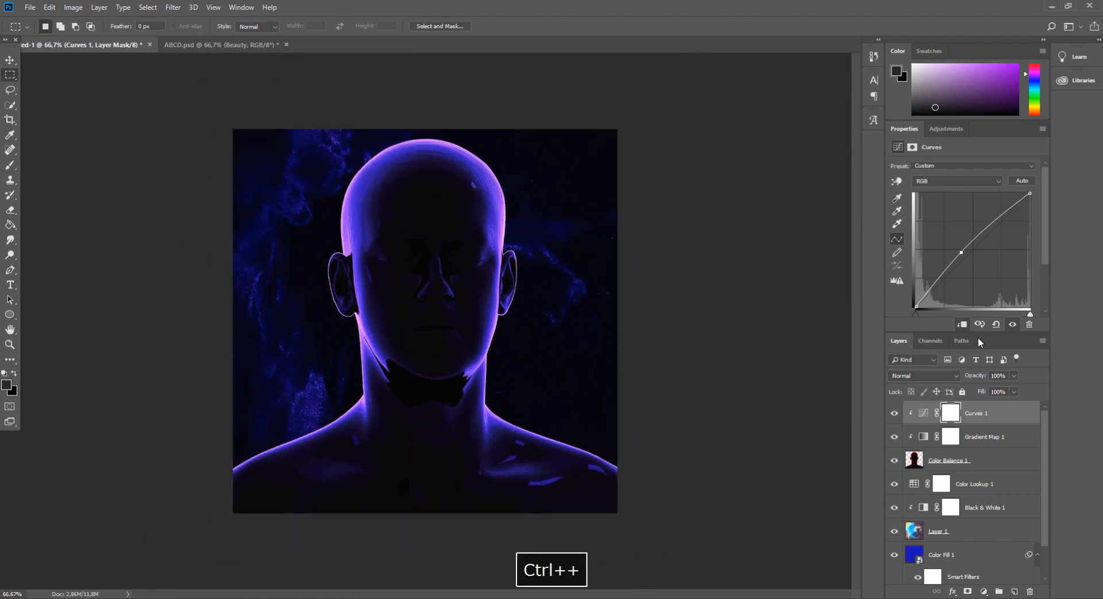
pyautogui.keyDown('ctrl'); pyautogui.click(986, 457); pyautogui.keyUp('ctrl')
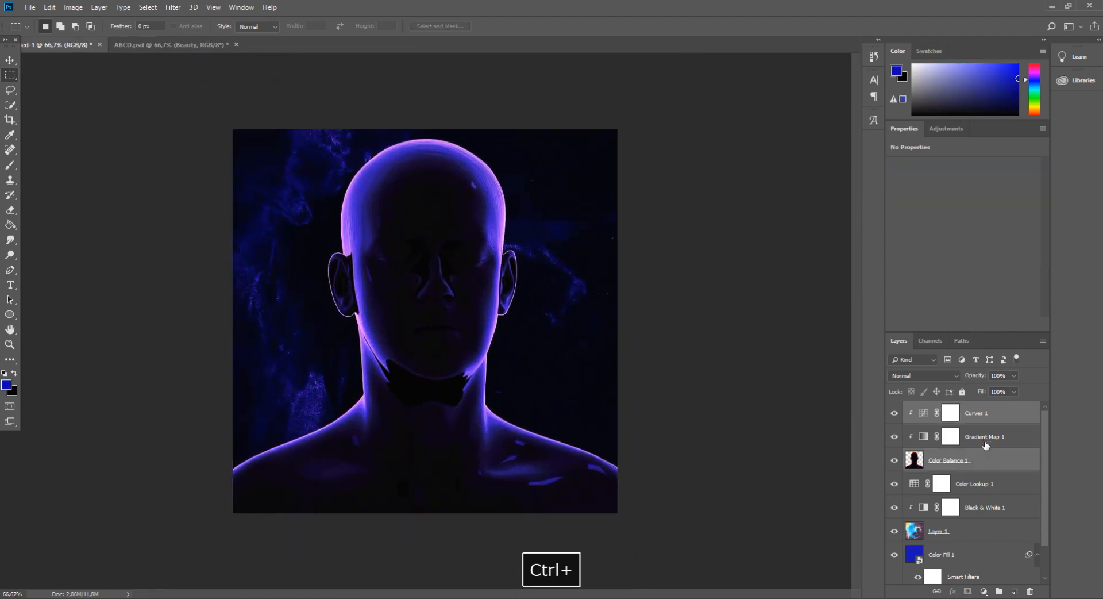
pyautogui.keyDown('ctrl'); pyautogui.click(984, 439); pyautogui.keyUp('ctrl')
pyautogui.hotkey('ctrl', 't')
pyautogui.moveTo(459, 396); pyautogui.dragTo(455, 400)
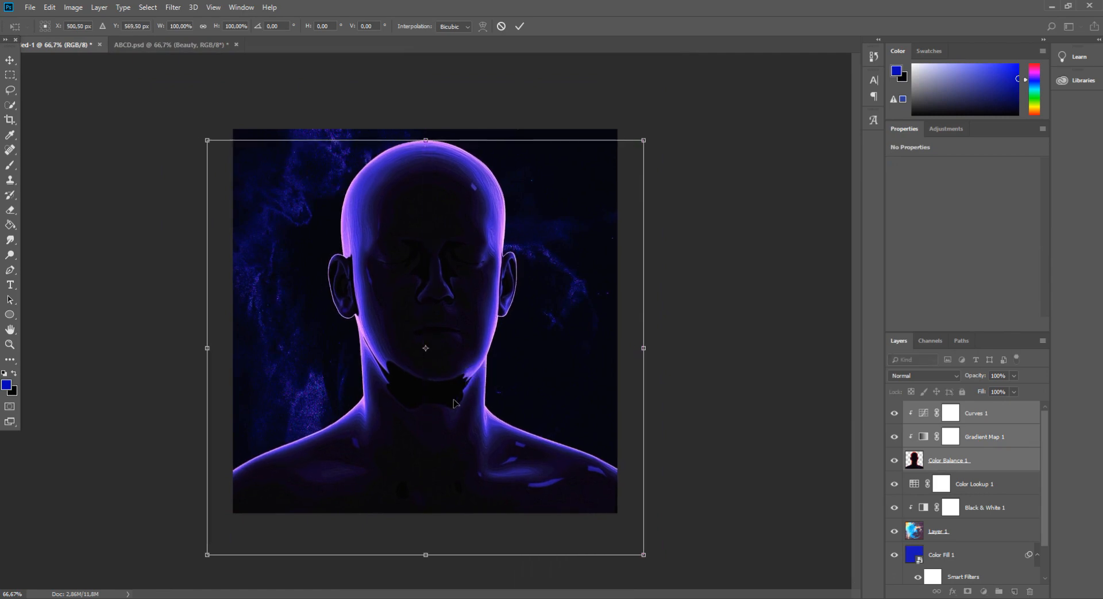
pyautogui.click(13, 64)
pyautogui.press('Return')
pyautogui.hotkey('ctrl', '+')
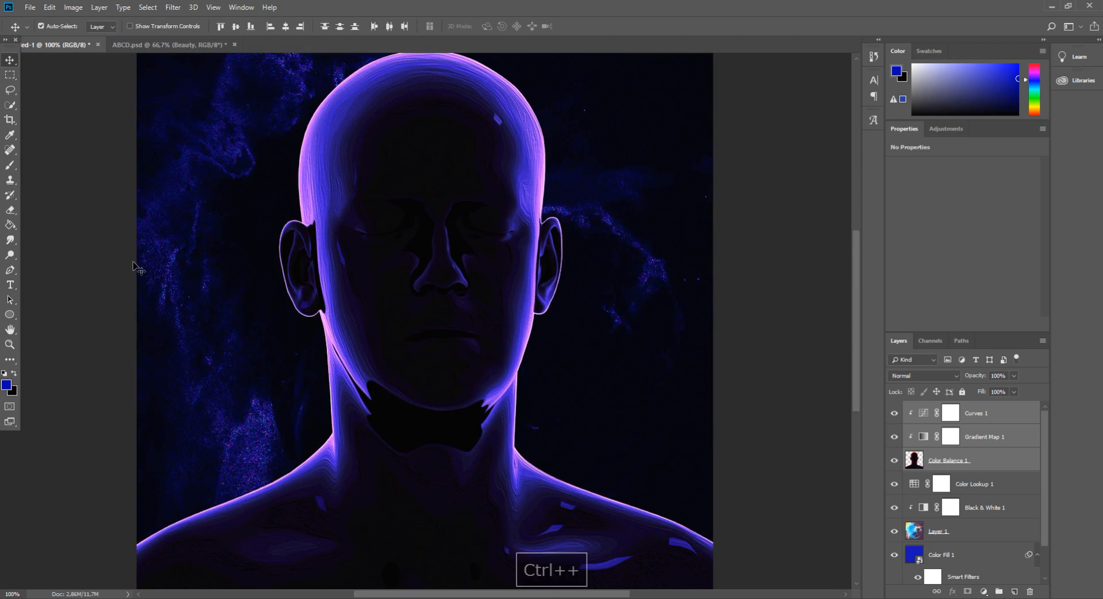
# Draw a circle about 738 px wide around the bust's head with the Ellipse tool
pyautogui.click(10, 314)
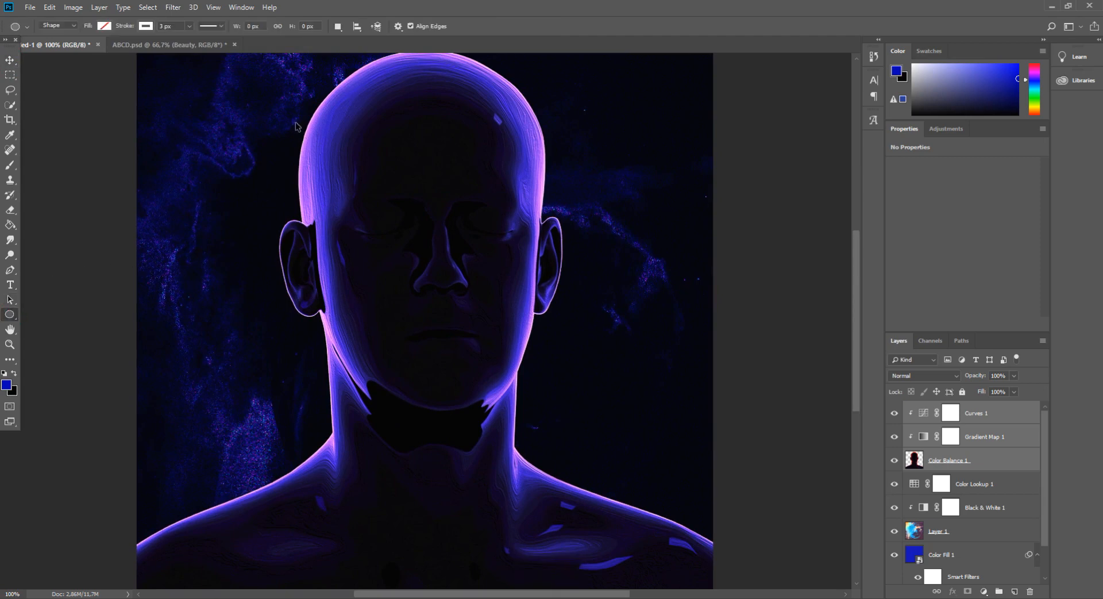
pyautogui.hotkey('ctrl', '-')
pyautogui.moveTo(307, 150); pyautogui.dragTo(589, 444)
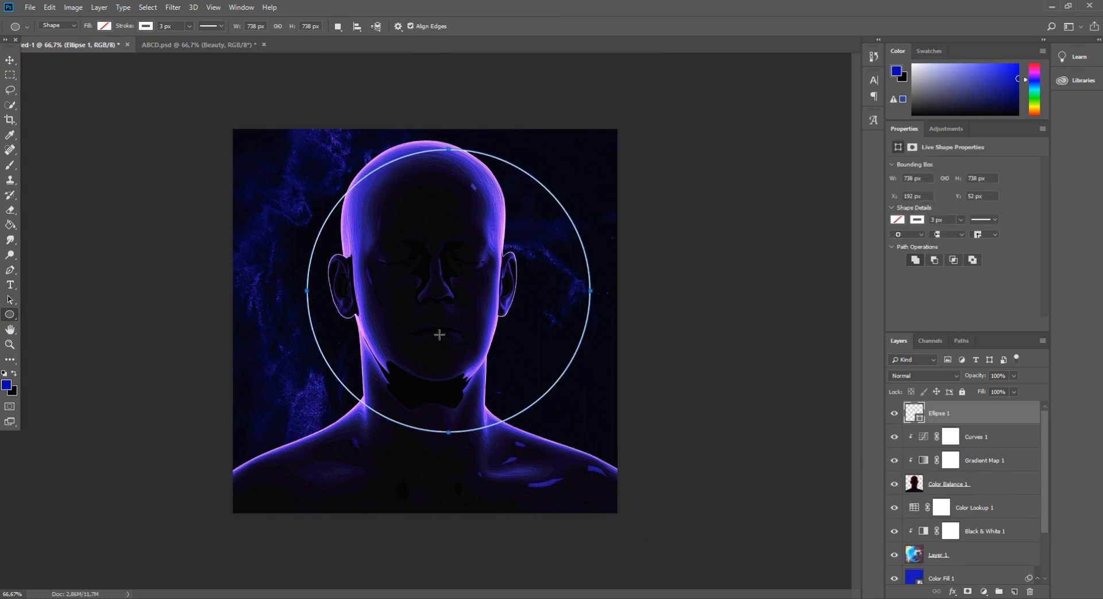
# Remove the circle's stroke and set its fill to white
pyautogui.click(144, 29)
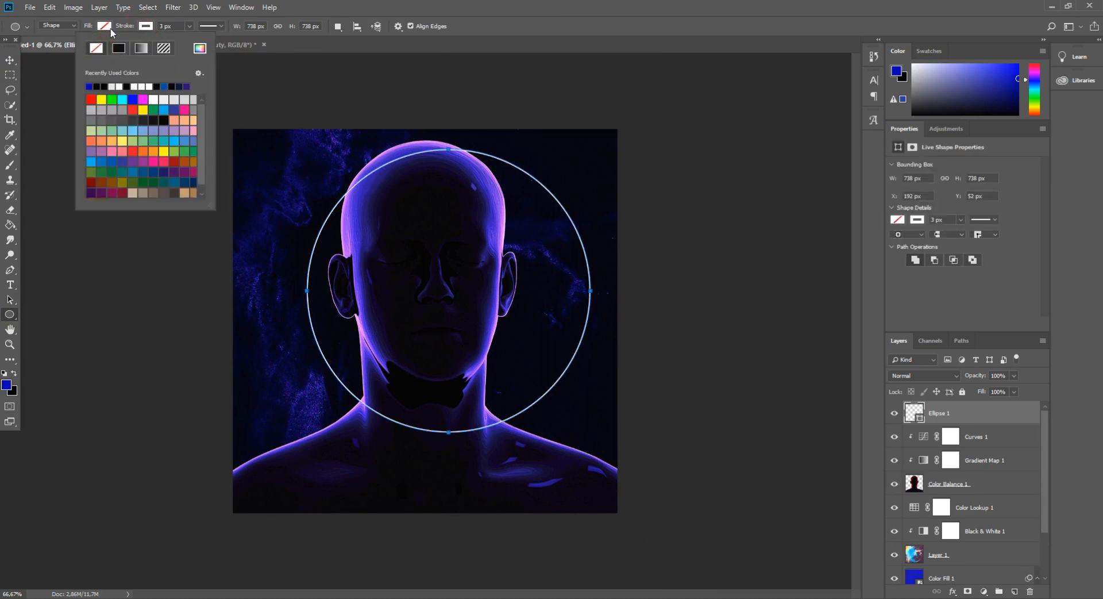
pyautogui.click(96, 47)
pyautogui.click(104, 26)
pyautogui.click(113, 99)
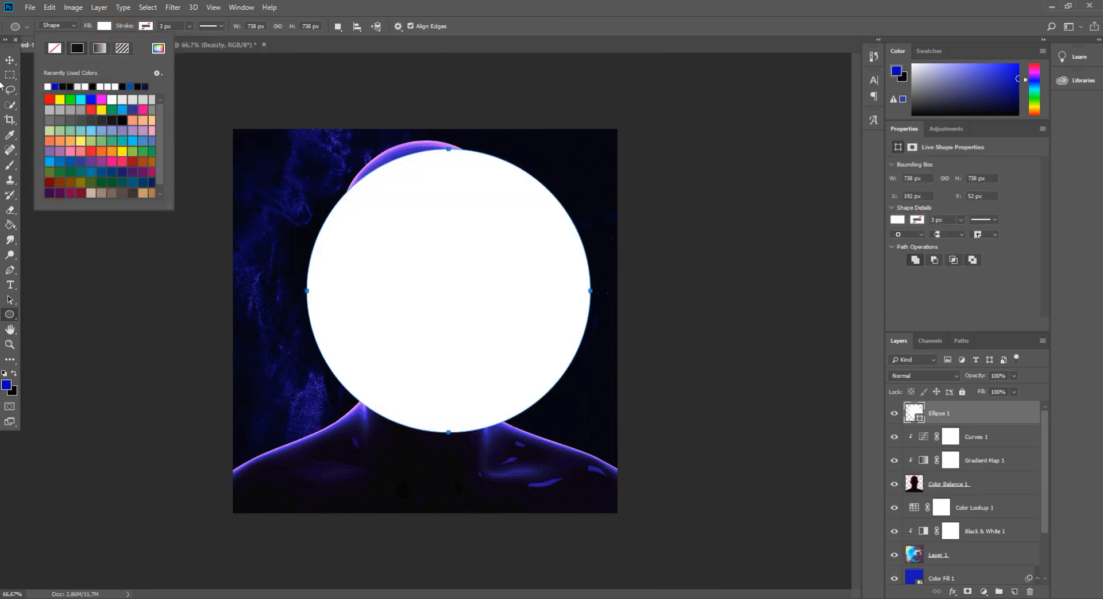
# Move the circle layer beneath the bust layer and shift it upward behind the head with Free Transform
pyautogui.press('v')
pyautogui.moveTo(970, 423); pyautogui.dragTo(965, 496)
pyautogui.hotkey('ctrl', 't')
pyautogui.moveTo(529, 322); pyautogui.dragTo(517, 313)
pyautogui.hotkey('ctrl', '+')
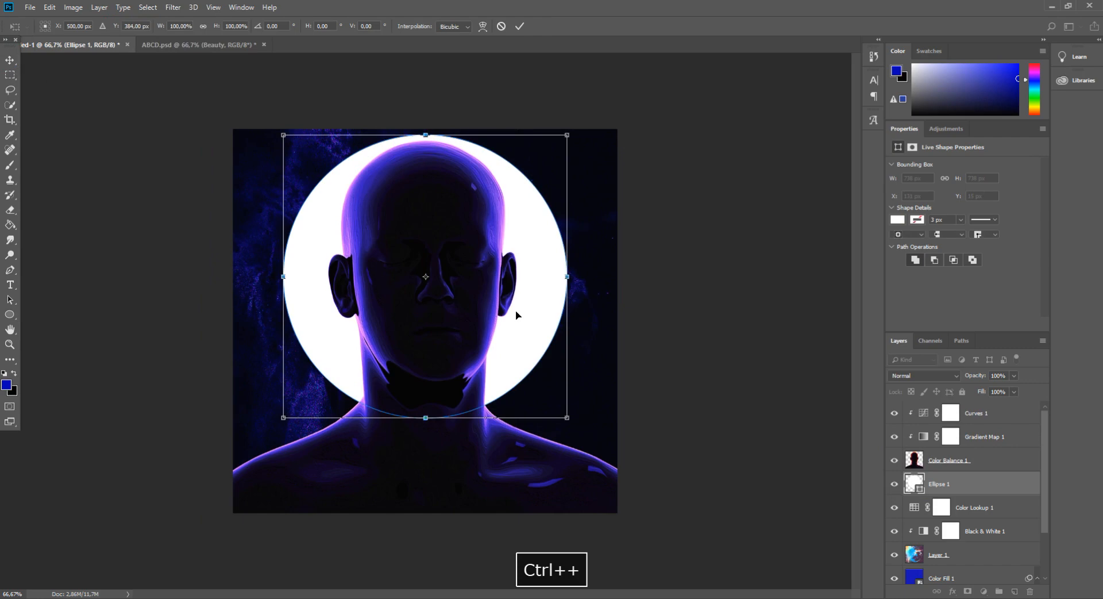
pyautogui.scroll(2, 517, 315)
pyautogui.click(520, 305)
pyautogui.press('Up')
pyautogui.press('Up')
pyautogui.press('Up')
pyautogui.press('Up')
pyautogui.press('Up')
pyautogui.press('Up')
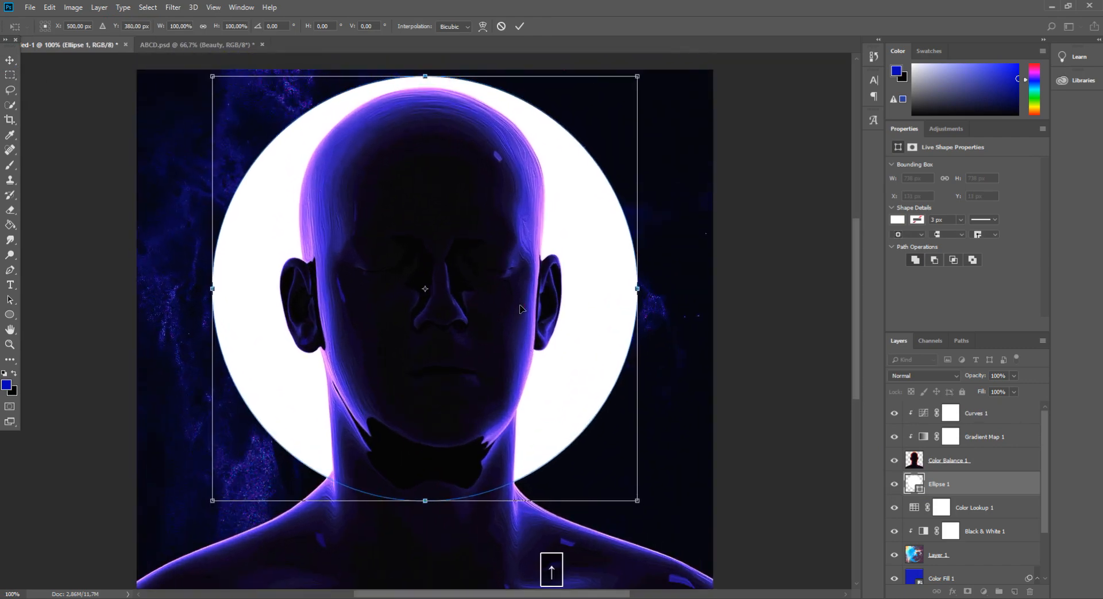
pyautogui.press('Return')
# Duplicate the circle layer
pyautogui.hotkey('ctrl', '-')
pyautogui.hotkey('ctrl', '-')
pyautogui.hotkey('ctrl', '-')
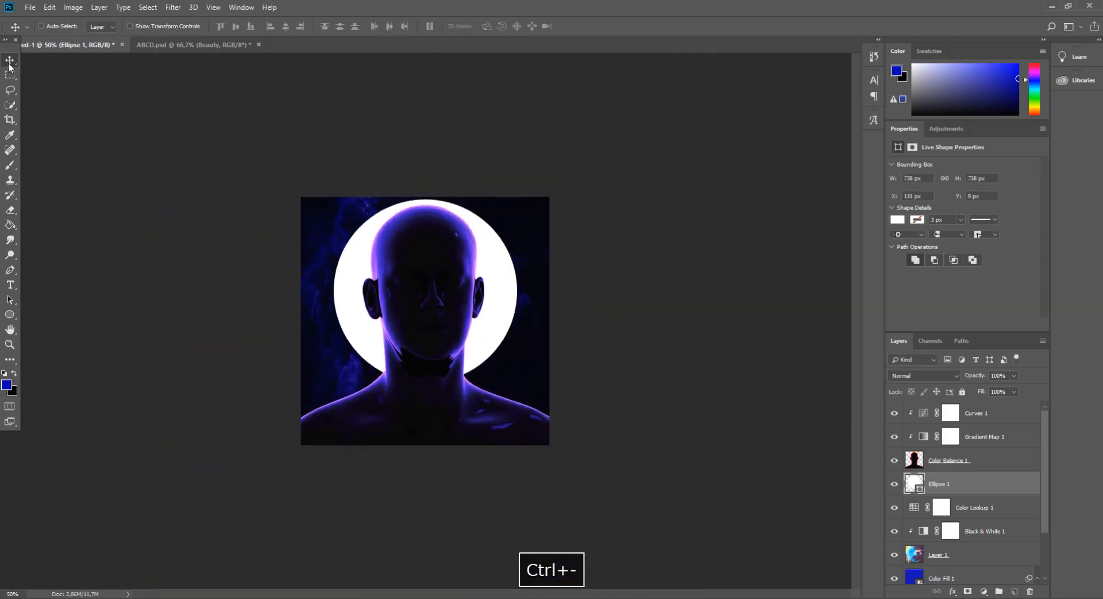
pyautogui.hotkey('ctrl', '+')
pyautogui.hotkey('ctrl', '+')
pyautogui.hotkey('ctrl', 'j')
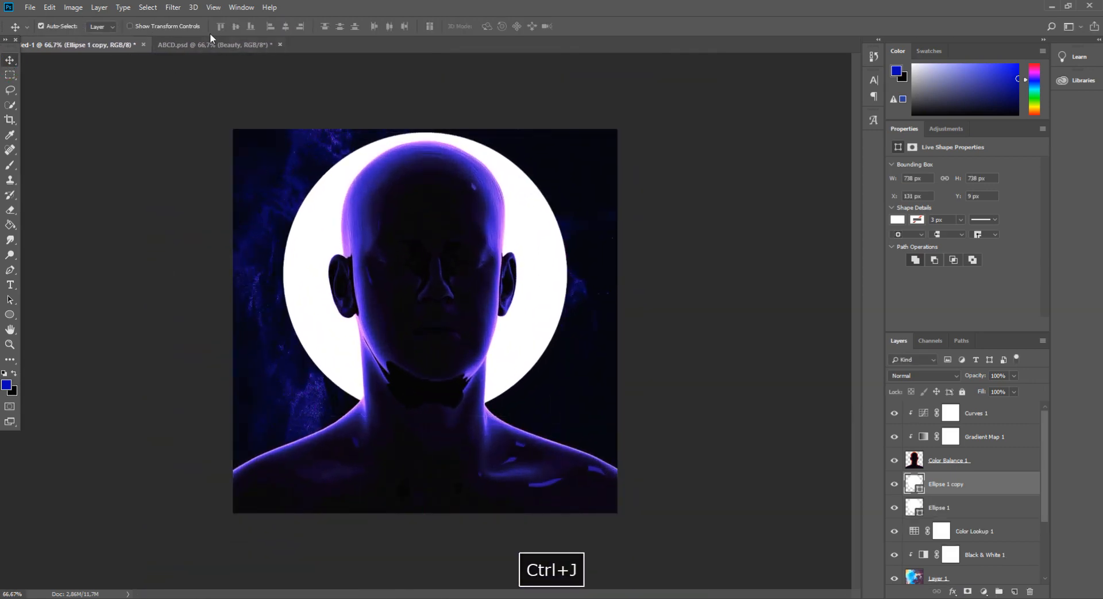
# Convert the circle copy to a smart object and apply a Gaussian Blur with a 7.0 pixel radius
pyautogui.click(173, 7)
pyautogui.moveTo(224, 138)
pyautogui.click(345, 181)
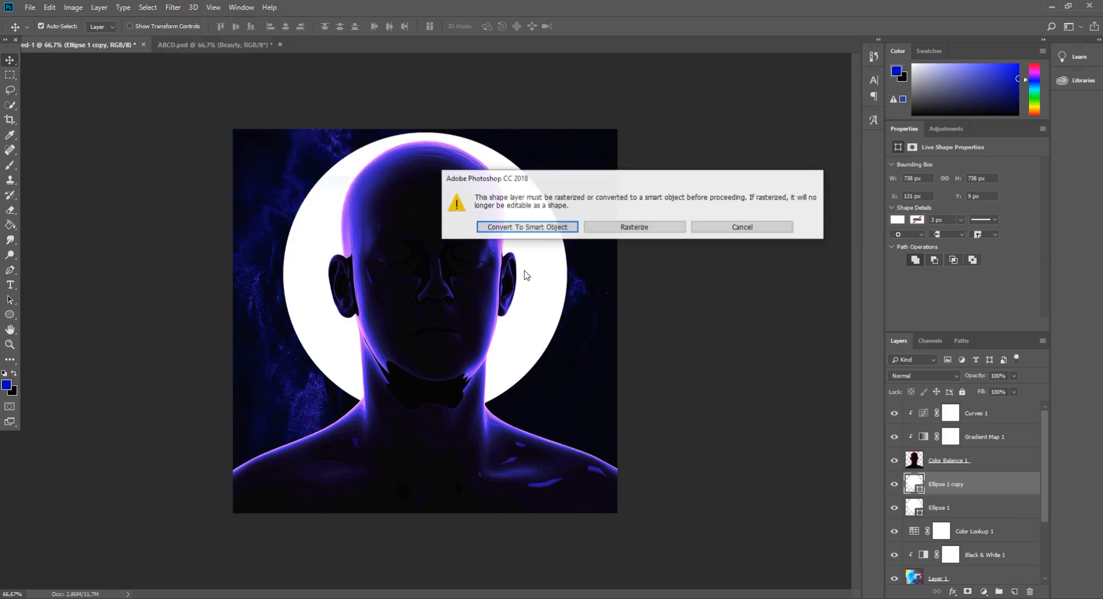
pyautogui.click(511, 226)
pyautogui.moveTo(407, 335); pyautogui.dragTo(413, 336)
pyautogui.press('Return')
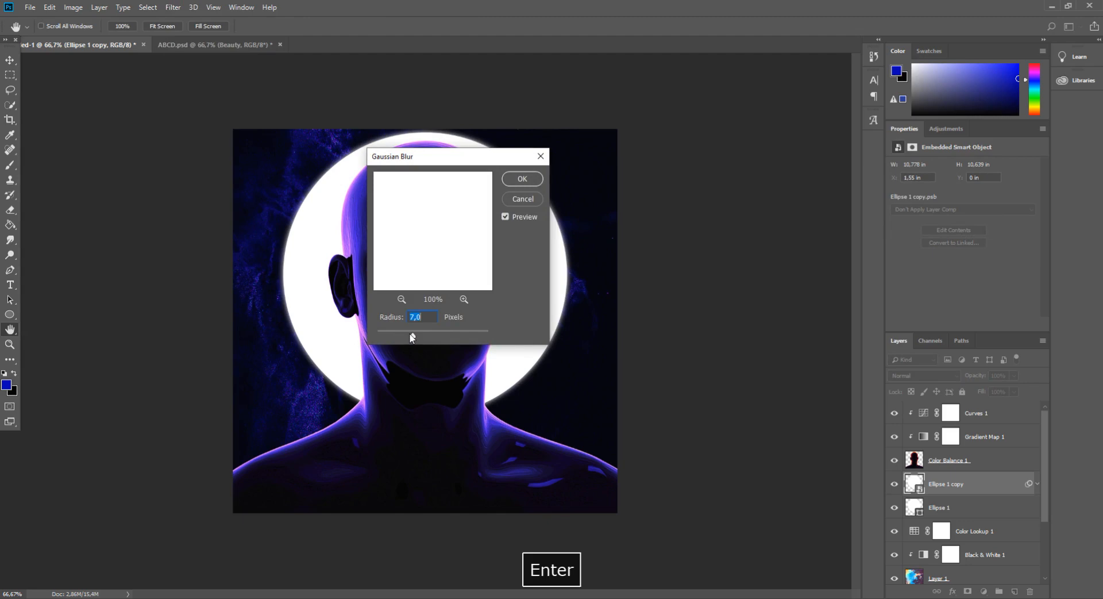
# Place the blurred copy below the original circle, then blur the original with a 1.5 pixel Gaussian Blur smart filter
pyautogui.moveTo(971, 499); pyautogui.dragTo(975, 553)
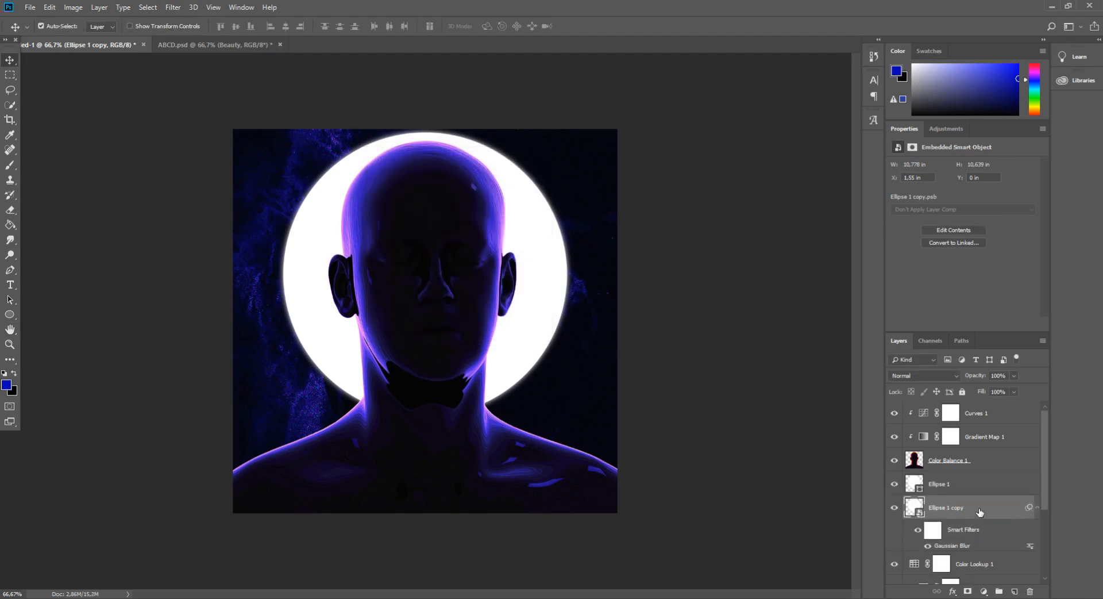
pyautogui.click(967, 489)
pyautogui.click(173, 7)
pyautogui.moveTo(234, 139)
pyautogui.click(357, 181)
pyautogui.press('Return')
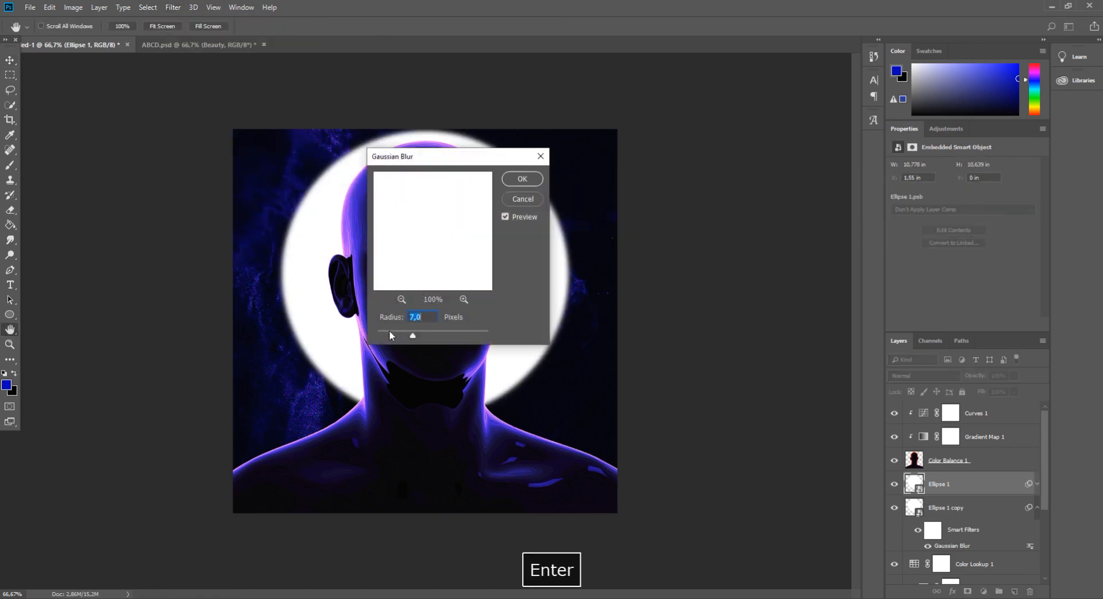
pyautogui.moveTo(398, 337); pyautogui.dragTo(385, 335)
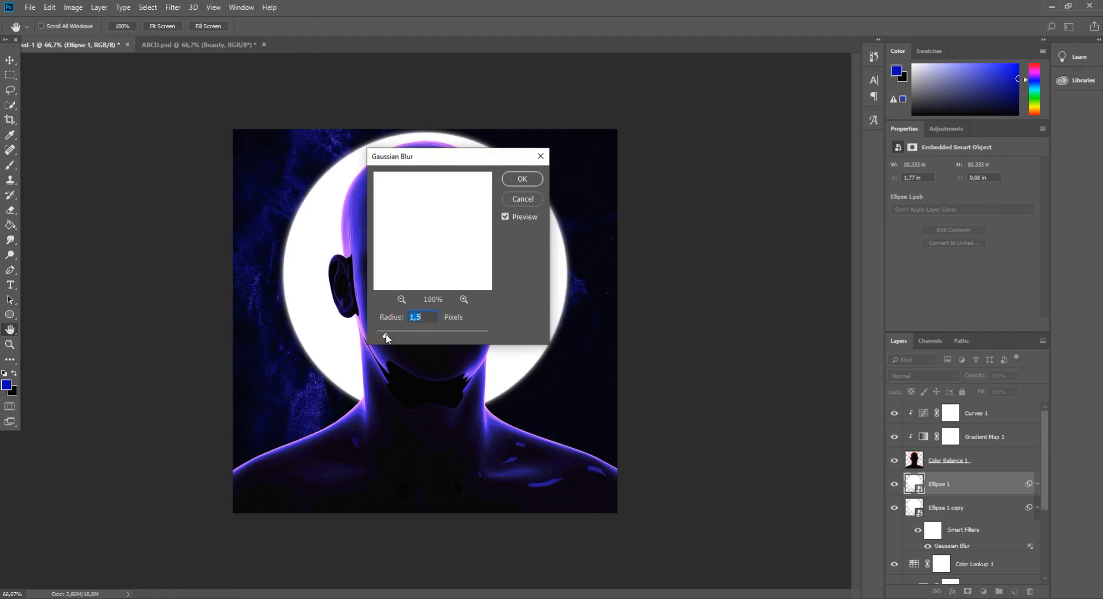
pyautogui.press('Return')
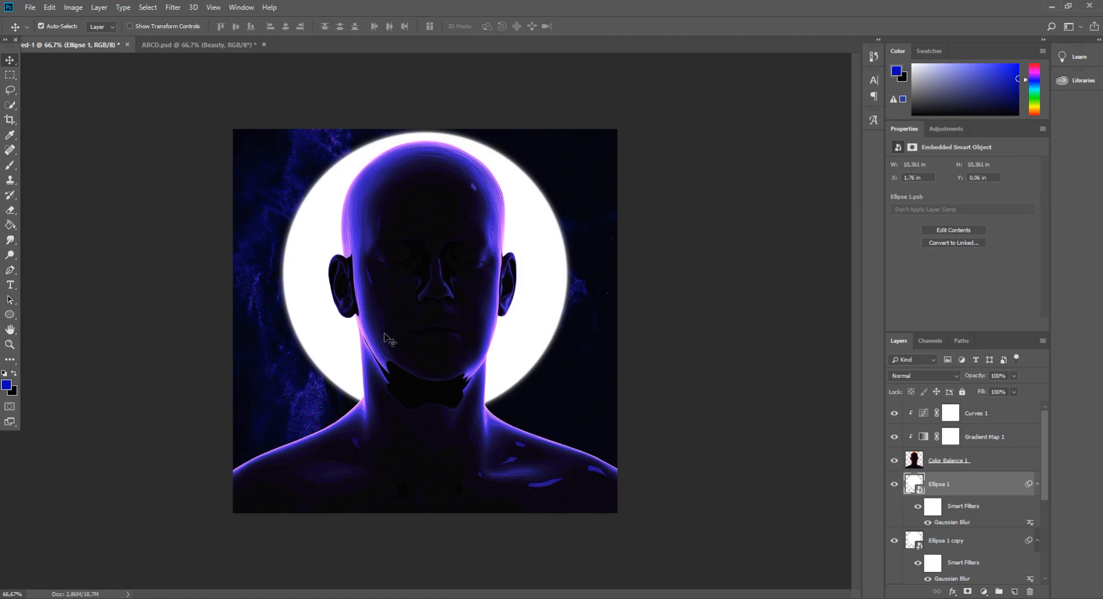
# Add a clipped Hue/Saturation adjustment above Curves and set Hue -6, Saturation -2, Lightness +1
pyautogui.press('v')
pyautogui.hotkey('ctrl', '+')
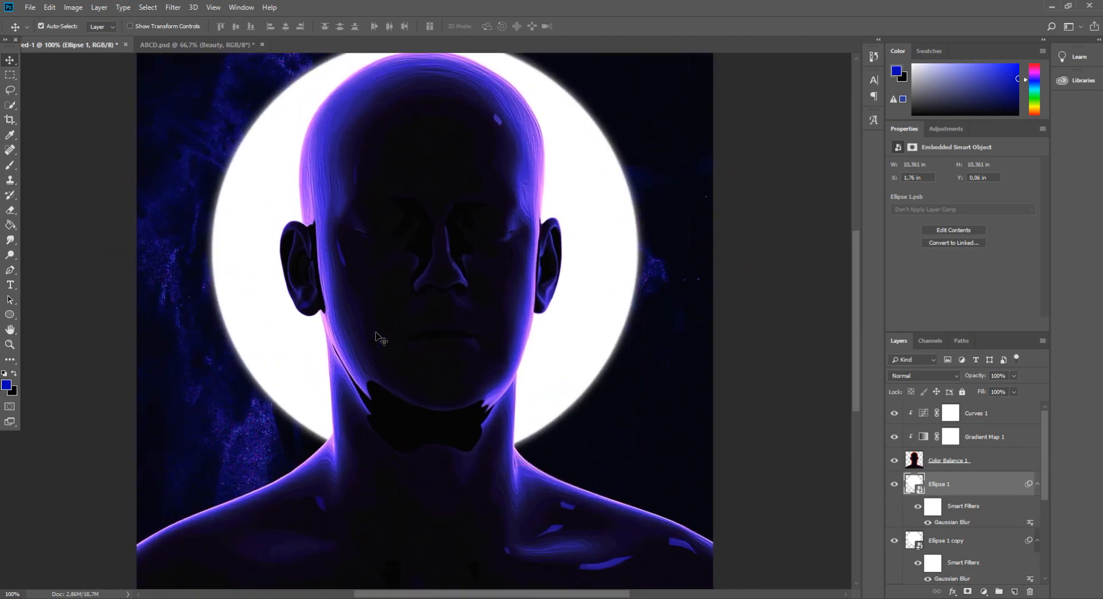
pyautogui.click(1006, 414)
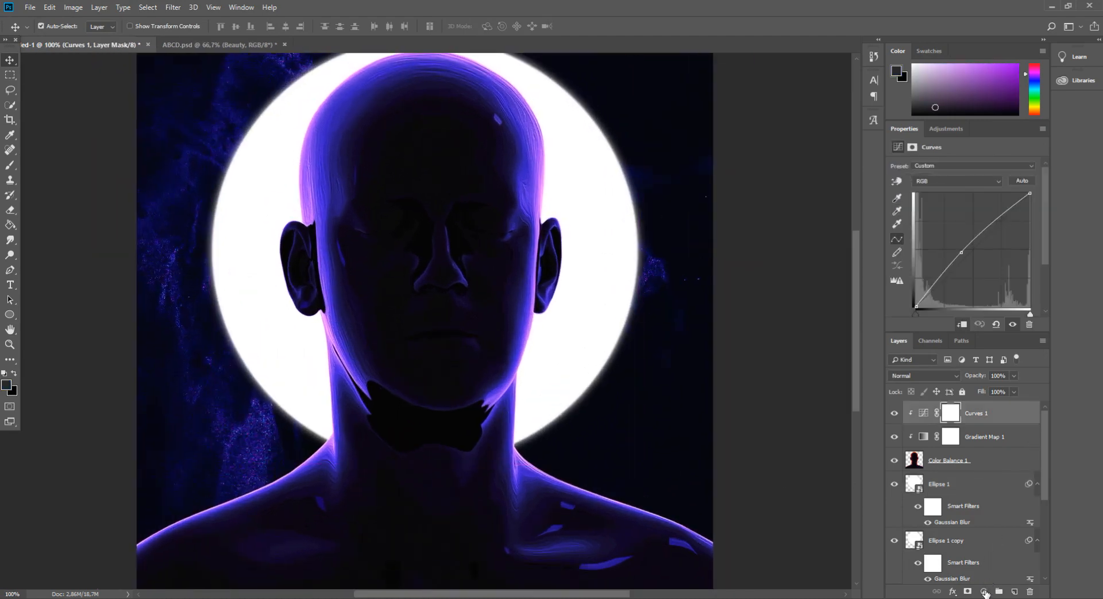
pyautogui.click(984, 591)
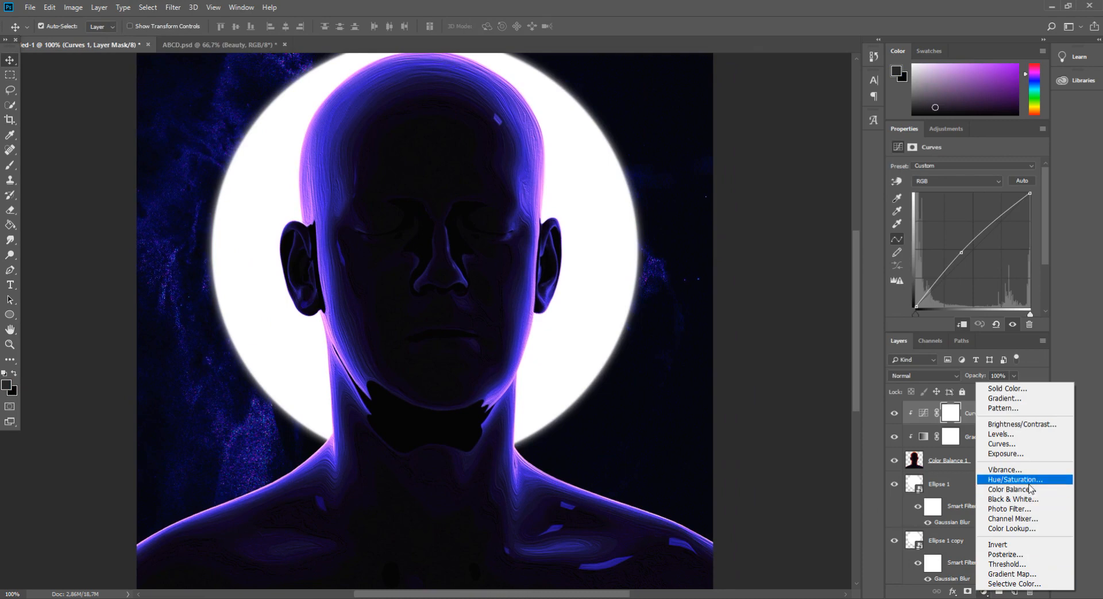
pyautogui.click(1029, 480)
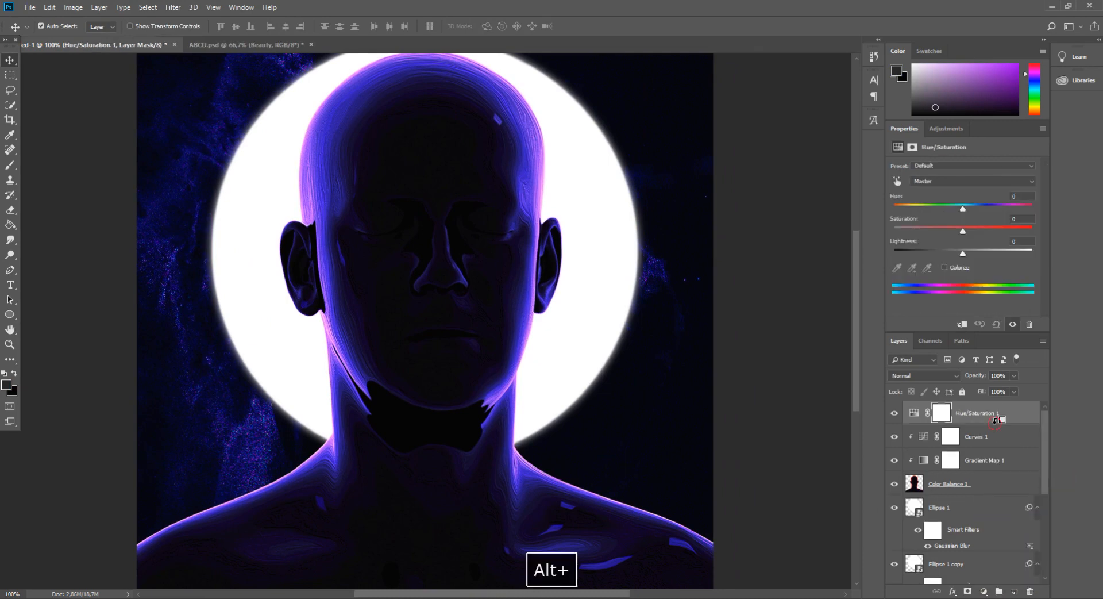
pyautogui.keyDown('alt'); pyautogui.click(998, 425); pyautogui.keyUp('alt')
pyautogui.moveTo(962, 230); pyautogui.dragTo(966, 253)
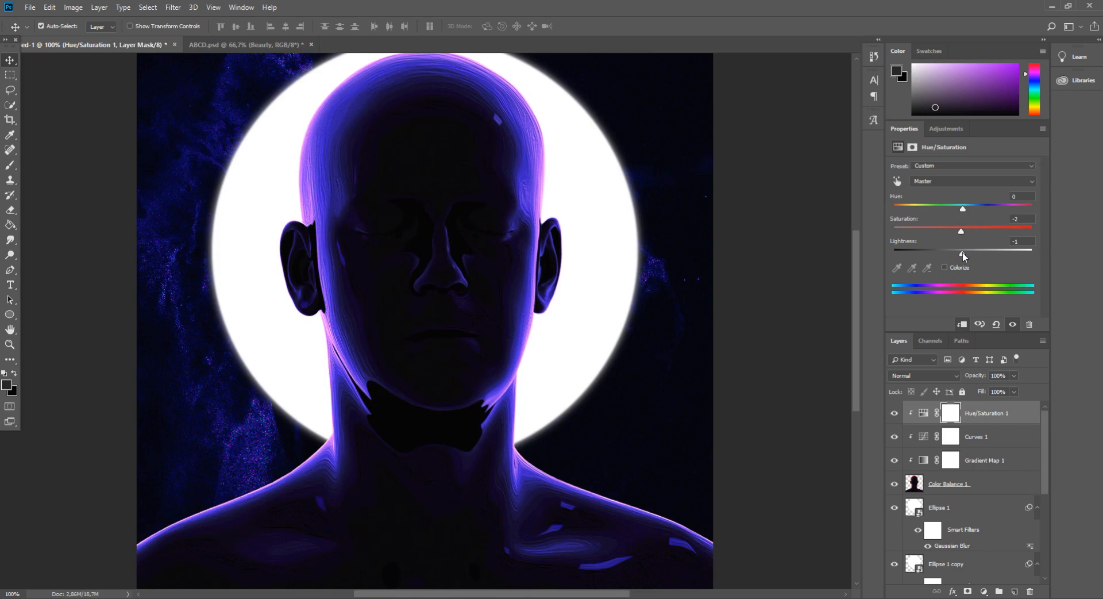
pyautogui.moveTo(964, 207)
pyautogui.mouseDown()
pyautogui.moveTo(914, 210)
pyautogui.moveTo(958, 213)
pyautogui.mouseUp()
# Nudge the Curves adjustment's midpoint slightly to the right
pyautogui.hotkey('ctrl', '-')
pyautogui.hotkey('ctrl', '-')
pyautogui.hotkey('ctrl', '+')
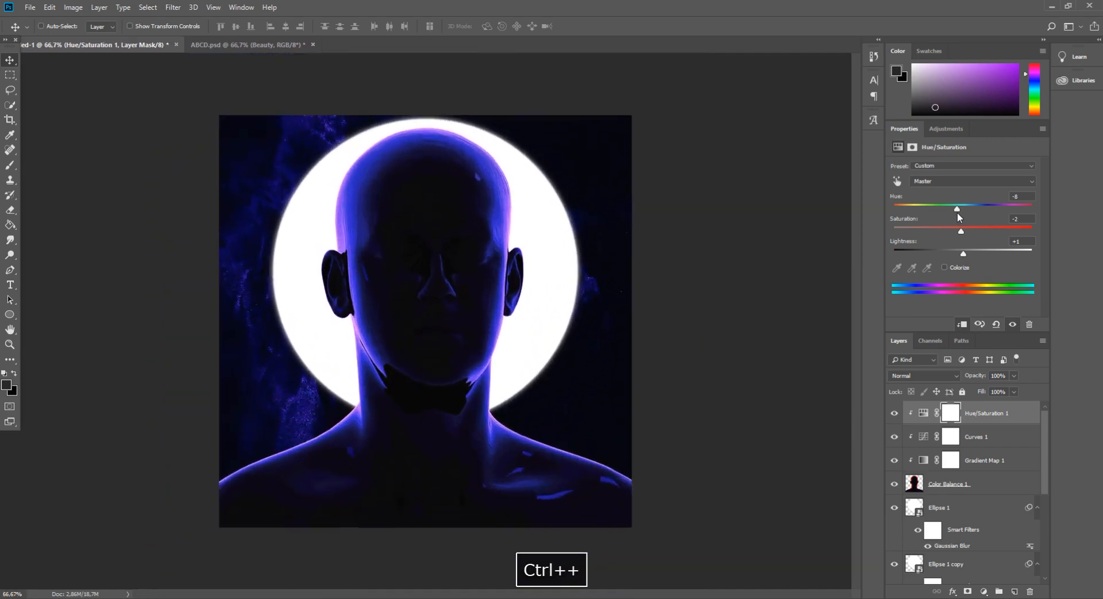
pyautogui.hotkey('ctrl', '+')
pyautogui.click(951, 437)
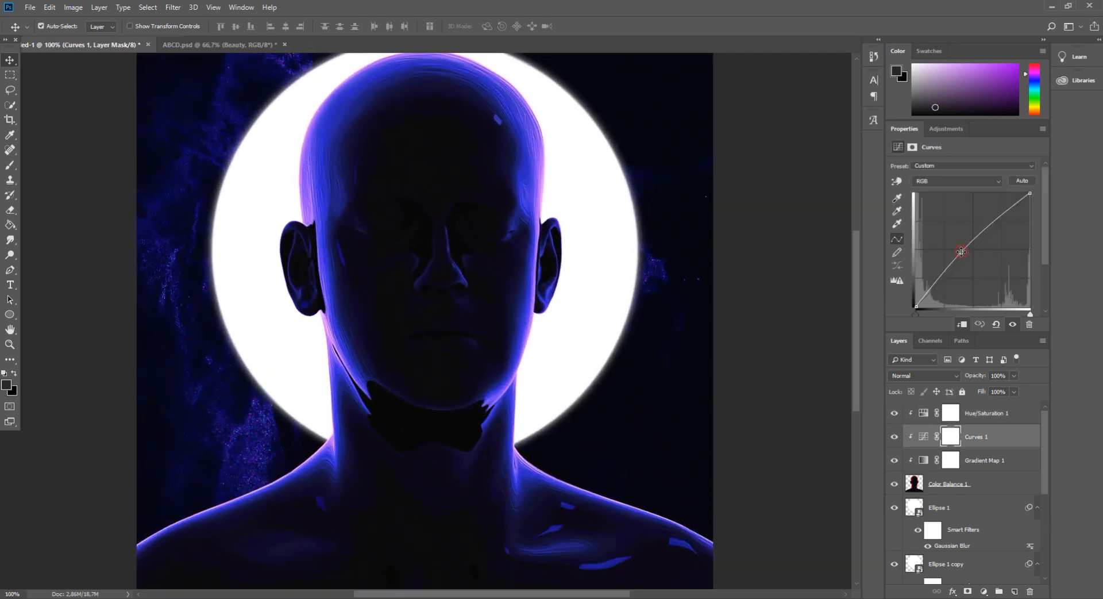
pyautogui.moveTo(954, 245)
pyautogui.mouseDown()
pyautogui.moveTo(962, 256)
pyautogui.moveTo(962, 247)
pyautogui.mouseUp()
# Add a clipped Color Balance above Hue/Saturation with midtones Cyan-Red -10, Magenta-Green -1, Yellow-Blue +7
pyautogui.click(984, 460)
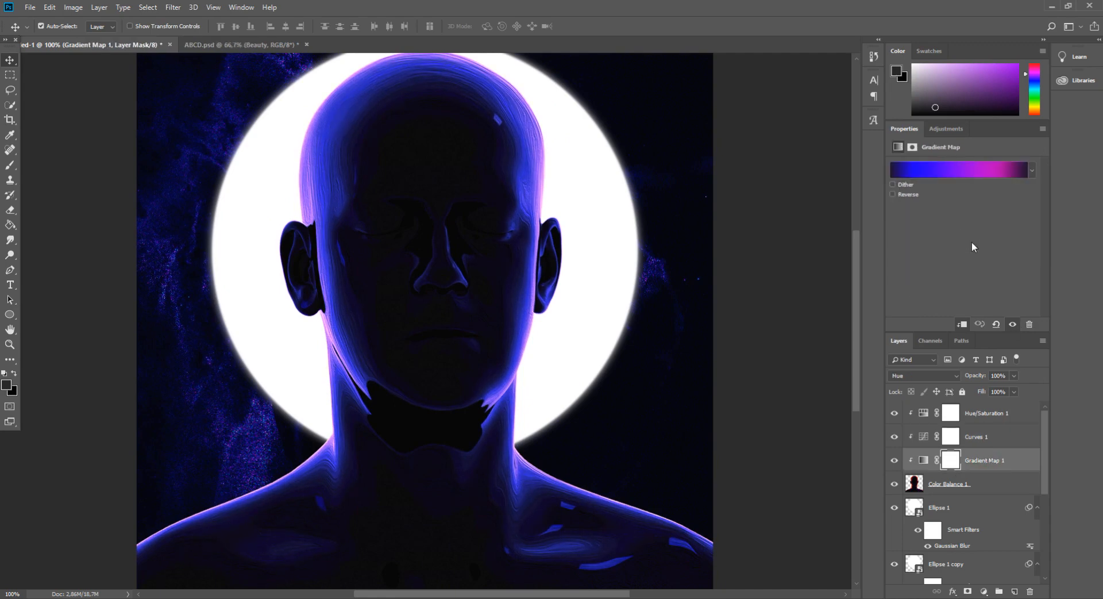
pyautogui.click(992, 418)
pyautogui.click(984, 591)
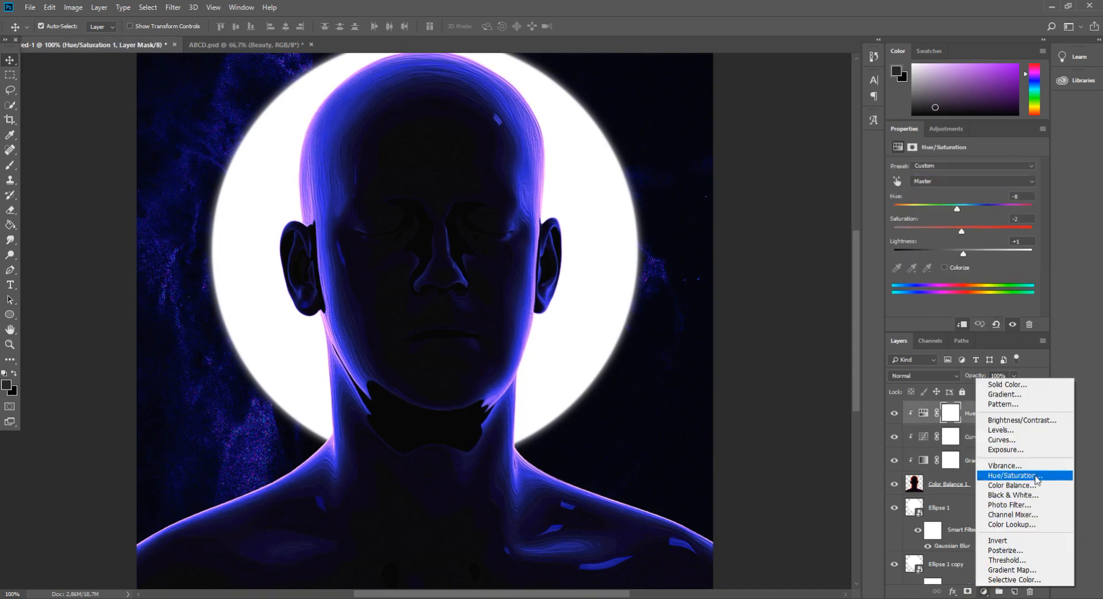
pyautogui.click(1034, 486)
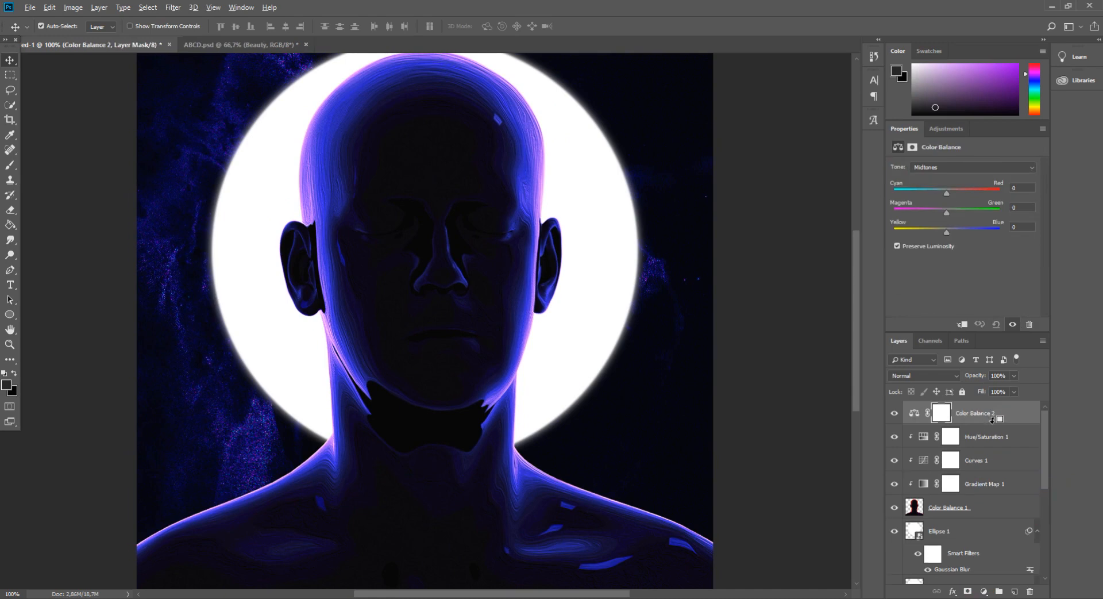
pyautogui.hotkey('ctrl', 'alt', 'g')
pyautogui.moveTo(947, 210)
pyautogui.mouseDown()
pyautogui.moveTo(931, 212)
pyautogui.moveTo(946, 212)
pyautogui.moveTo(942, 196)
pyautogui.mouseUp()
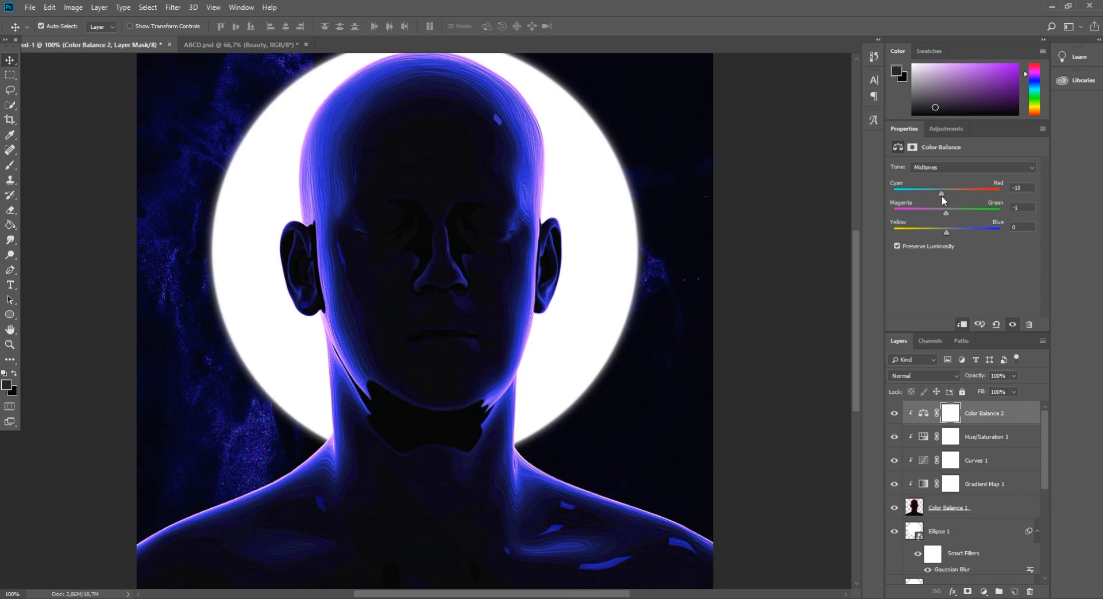
pyautogui.moveTo(947, 233); pyautogui.dragTo(940, 232)
# Set the Color Balance shadows to Cyan-Red -21, Magenta-Green +3, Yellow-Blue +22
pyautogui.click(965, 167)
pyautogui.click(956, 187)
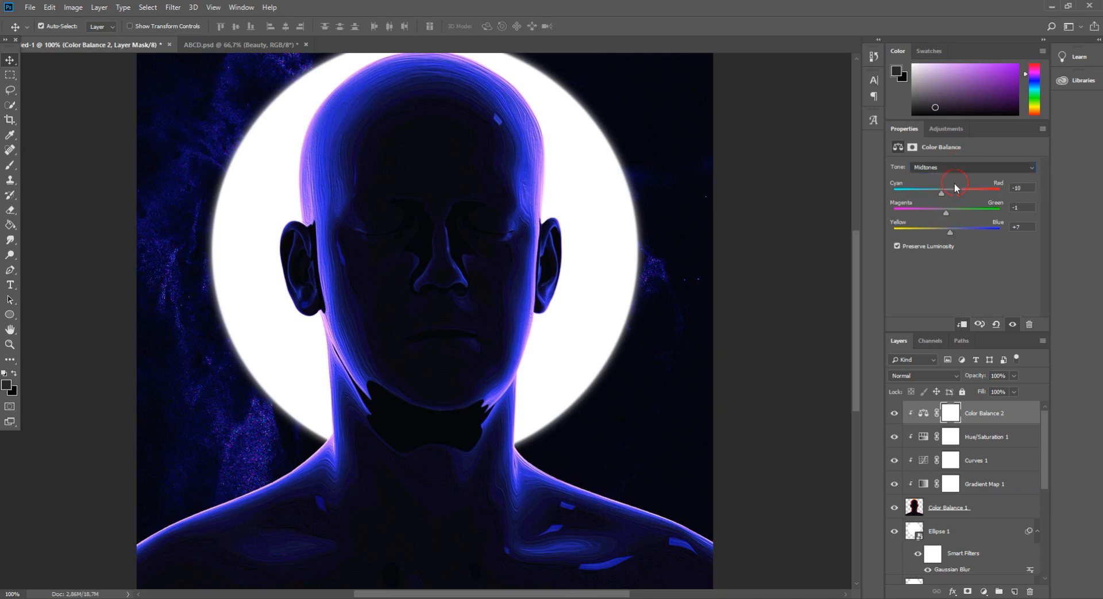
pyautogui.click(944, 168)
pyautogui.click(940, 178)
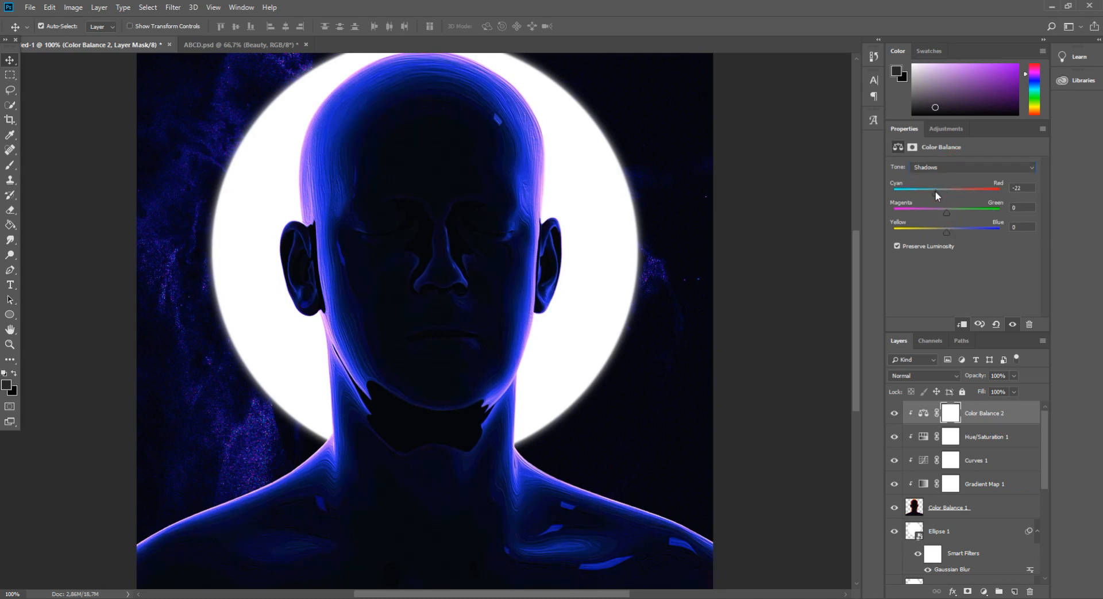
pyautogui.moveTo(945, 192); pyautogui.dragTo(955, 231)
# Set the Color Balance highlights to Cyan-Red +4, Magenta-Green +7, Yellow-Blue +14
pyautogui.click(950, 168)
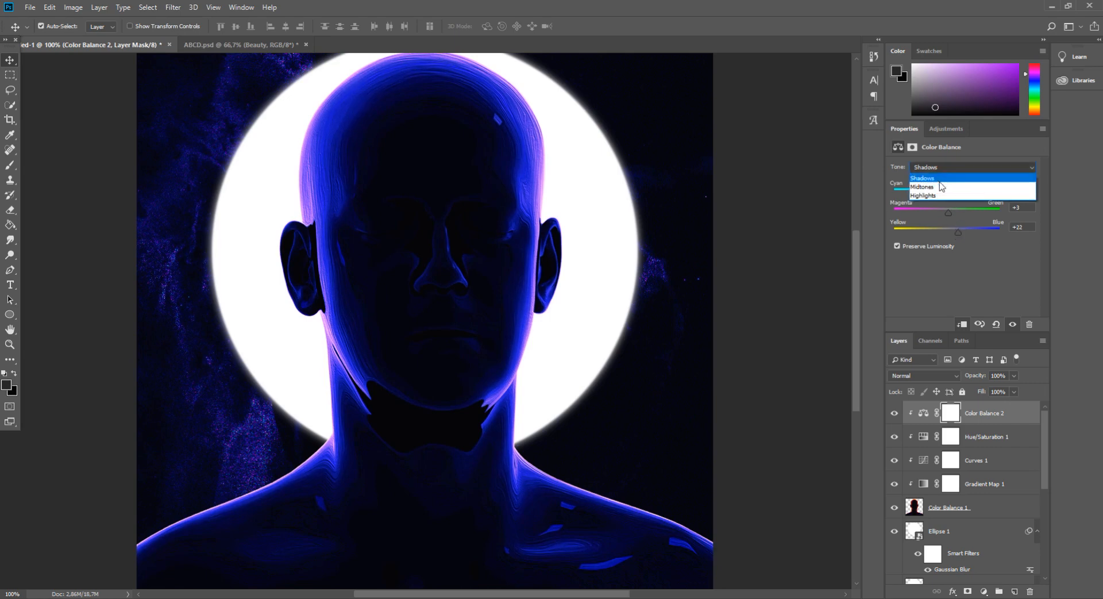
pyautogui.click(939, 195)
pyautogui.moveTo(957, 195); pyautogui.dragTo(950, 196)
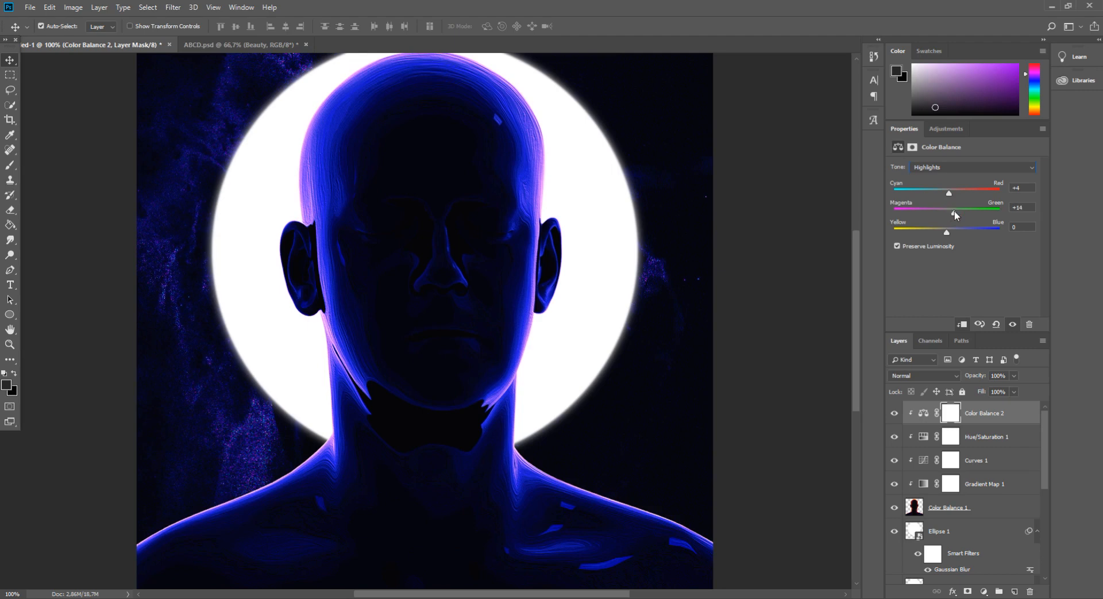
pyautogui.moveTo(946, 231); pyautogui.dragTo(956, 231)
# Delete the Color Balance 2 adjustment layer
pyautogui.hotkey('ctrl', '-')
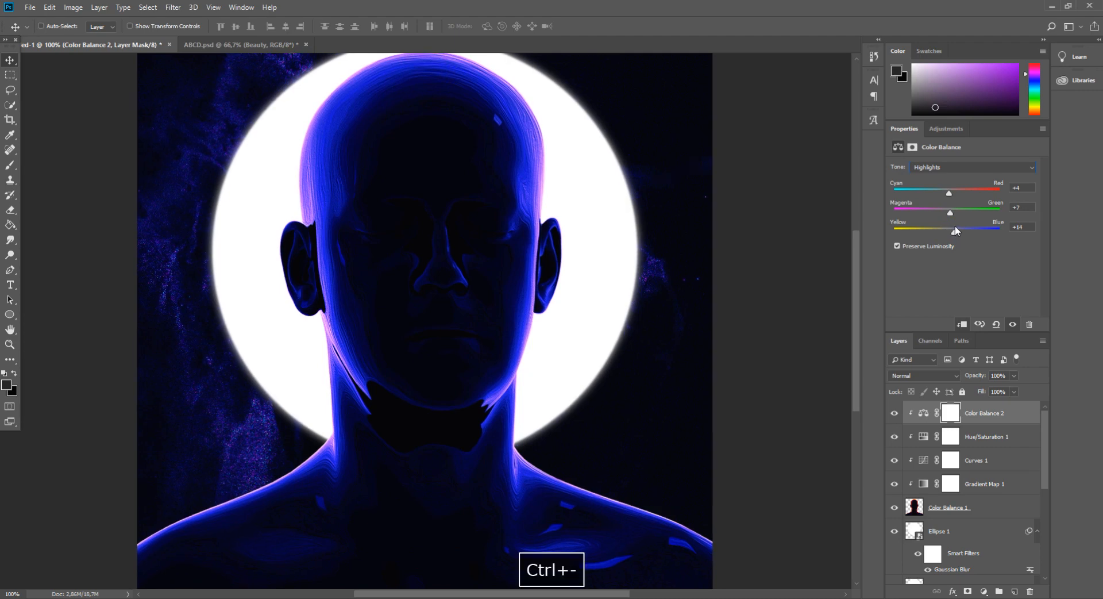
pyautogui.hotkey('ctrl', '-')
pyautogui.hotkey('ctrl', '+')
pyautogui.hotkey('ctrl', '+')
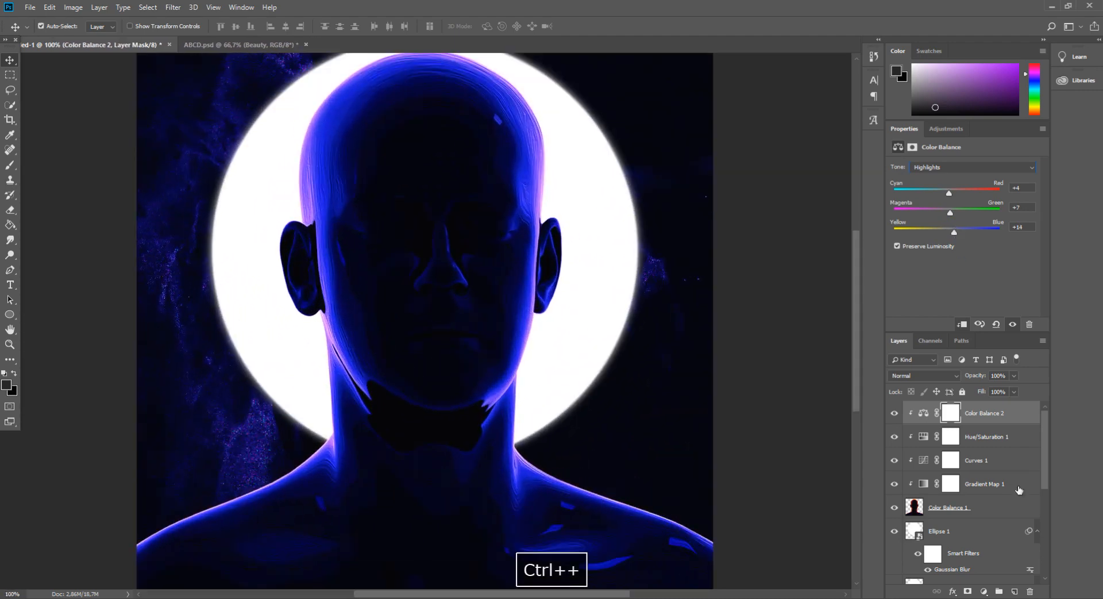
pyautogui.click(1030, 592)
pyautogui.press('Return')
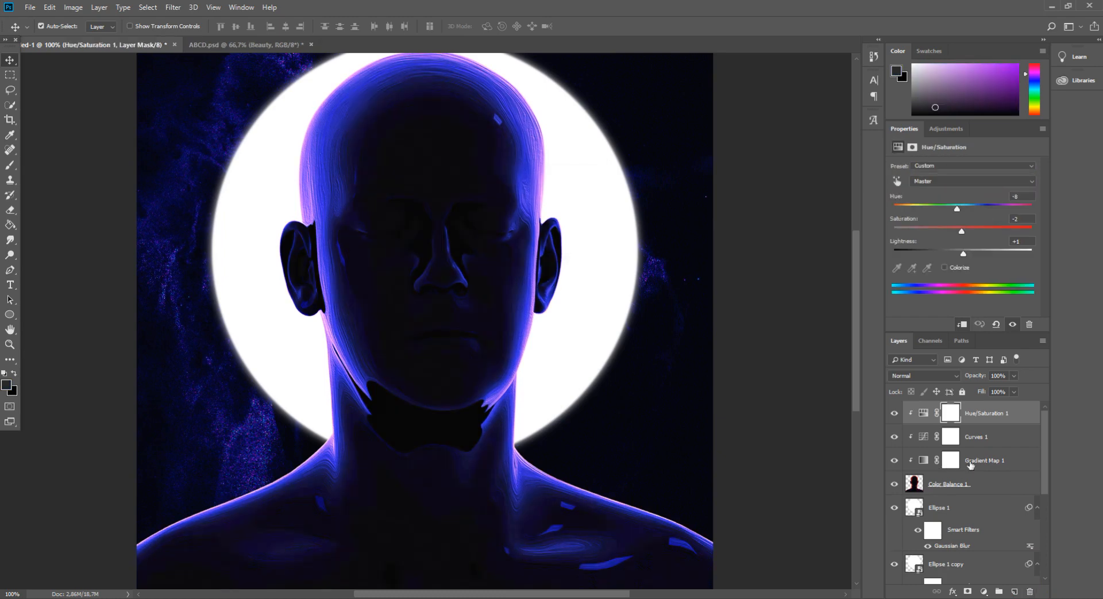
pyautogui.scroll(-2, 563, 418)
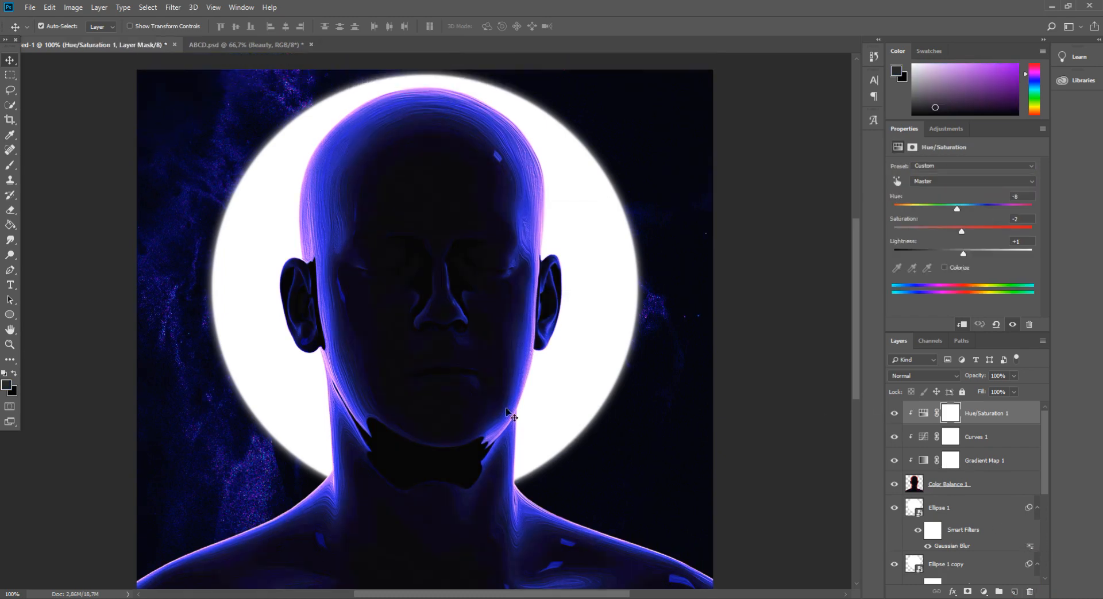
pyautogui.hotkey('ctrl', '-')
pyautogui.hotkey('ctrl', '-')
pyautogui.hotkey('ctrl', '+')
pyautogui.hotkey('ctrl', '+')
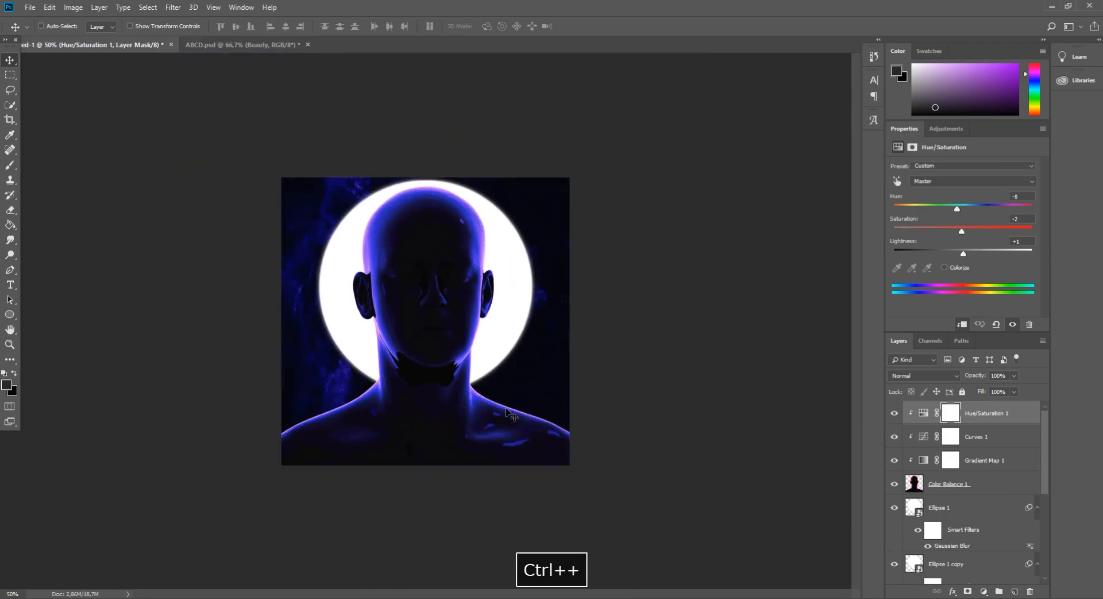
pyautogui.scroll(-4, 509, 412)
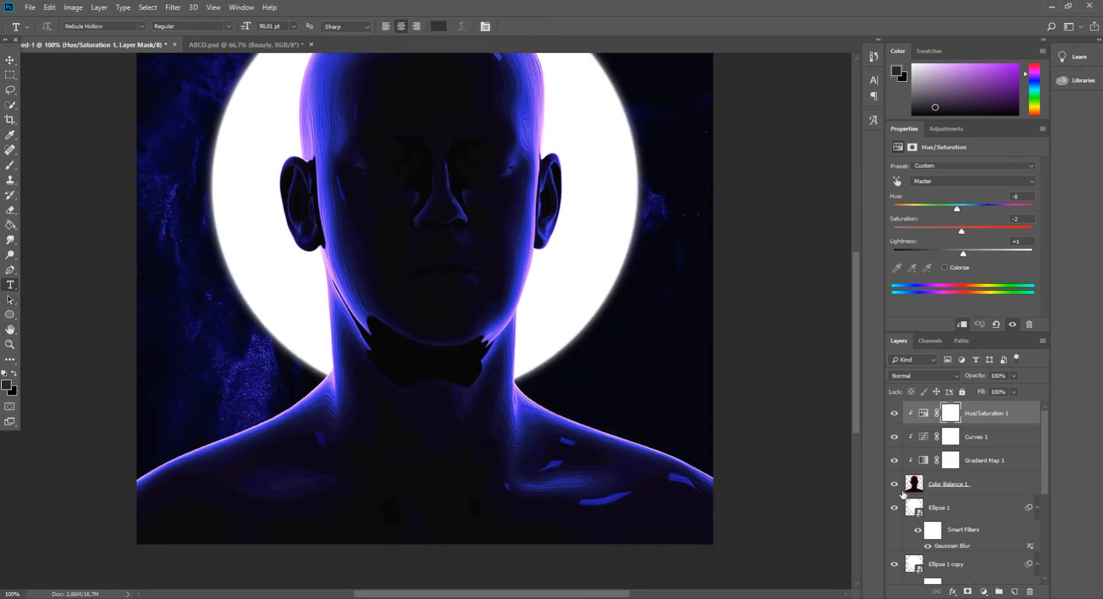
# Merge the head layer with its Hue/Saturation, Curves, Gradient Map and Color Balance layers, then duplicate the merged layer
pyautogui.click(995, 492)
pyautogui.keyDown('shift'); pyautogui.click(981, 414); pyautogui.keyUp('shift')
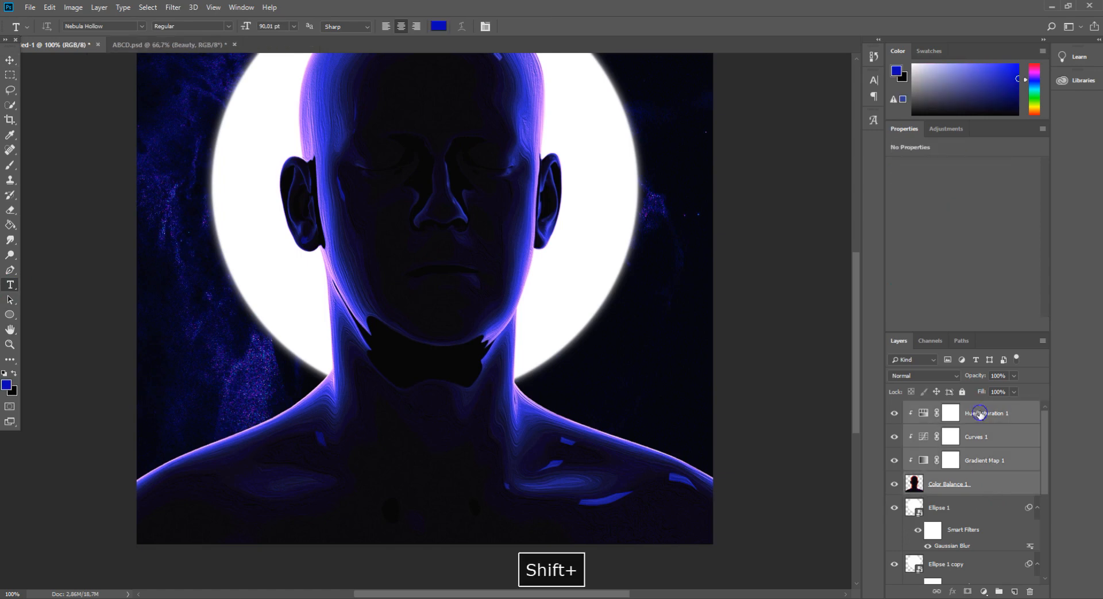
pyautogui.rightClick(981, 415)
pyautogui.click(865, 452)
pyautogui.hotkey('ctrl', 'j')
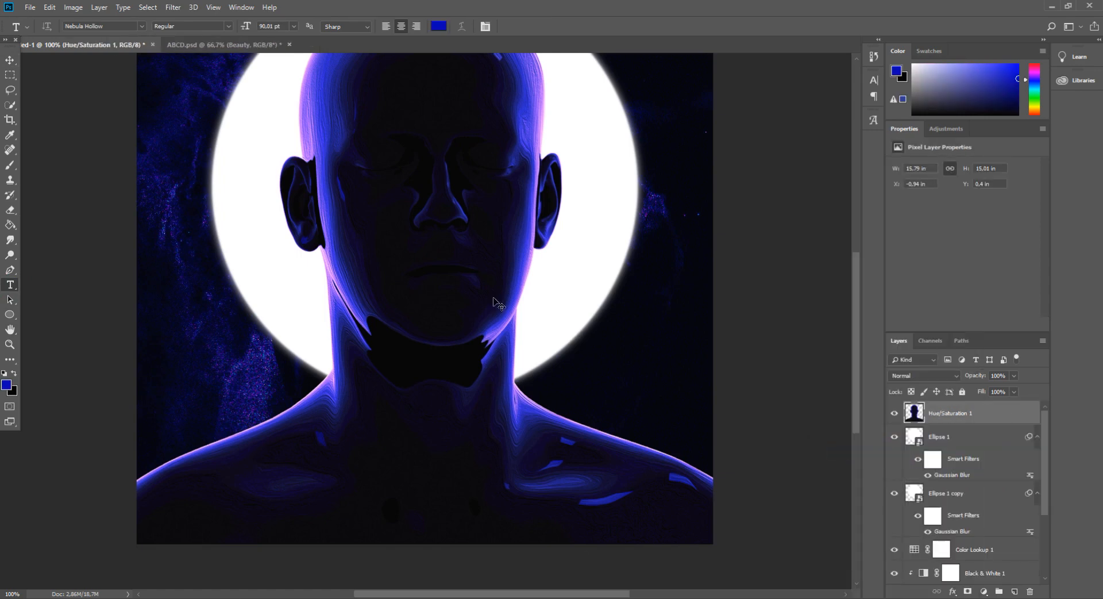
# Apply a Gaussian Blur of about 9.6 pixels radius to the duplicated head layer
pyautogui.click(173, 7)
pyautogui.moveTo(242, 138)
pyautogui.click(345, 181)
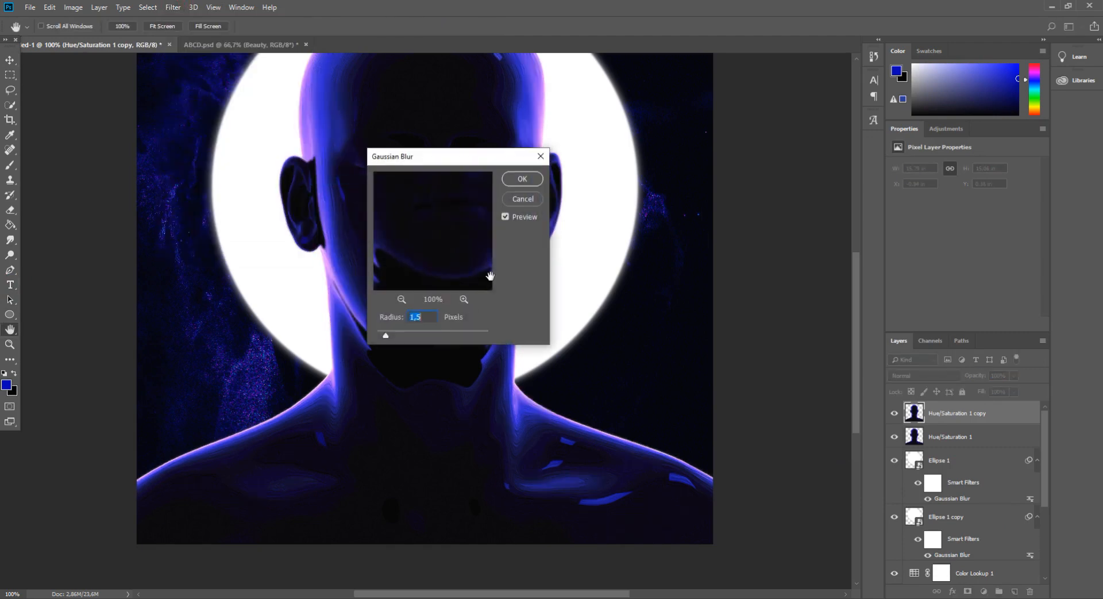
pyautogui.click(420, 333)
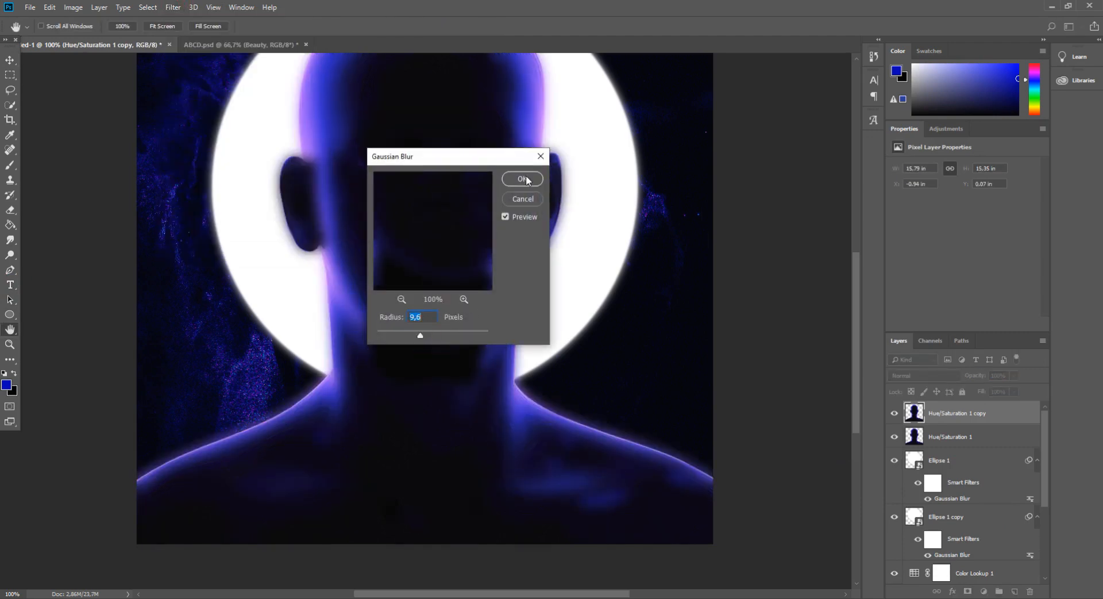
pyautogui.moveTo(439, 338); pyautogui.dragTo(420, 338)
pyautogui.press('Return')
# Cycle through blend modes on the blurred head duplicate to compare glow effects
pyautogui.press('t')
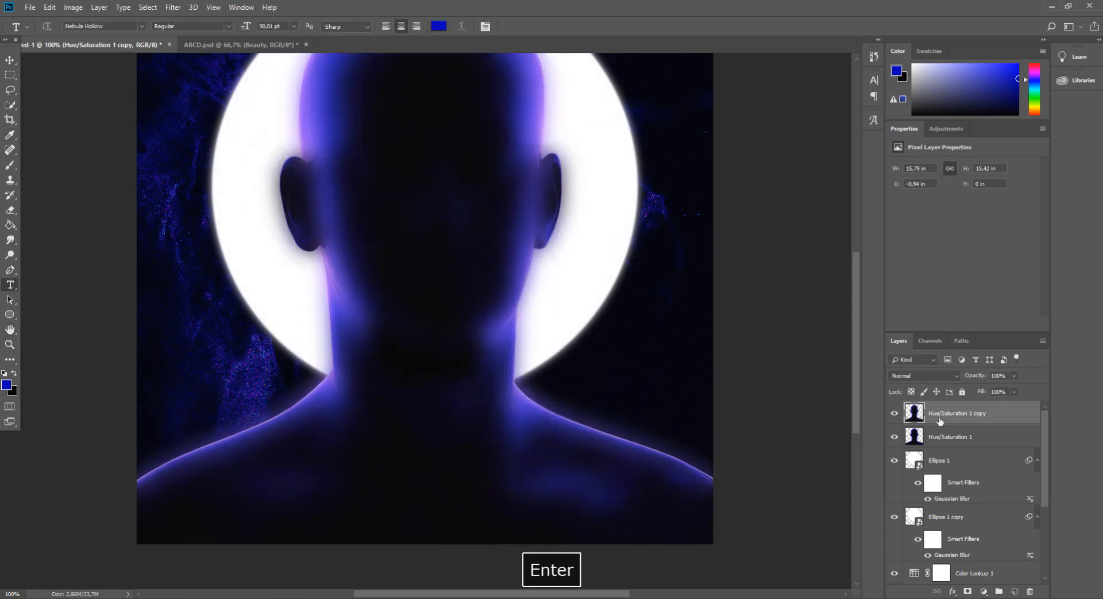
pyautogui.click(925, 375)
pyautogui.click(905, 137)
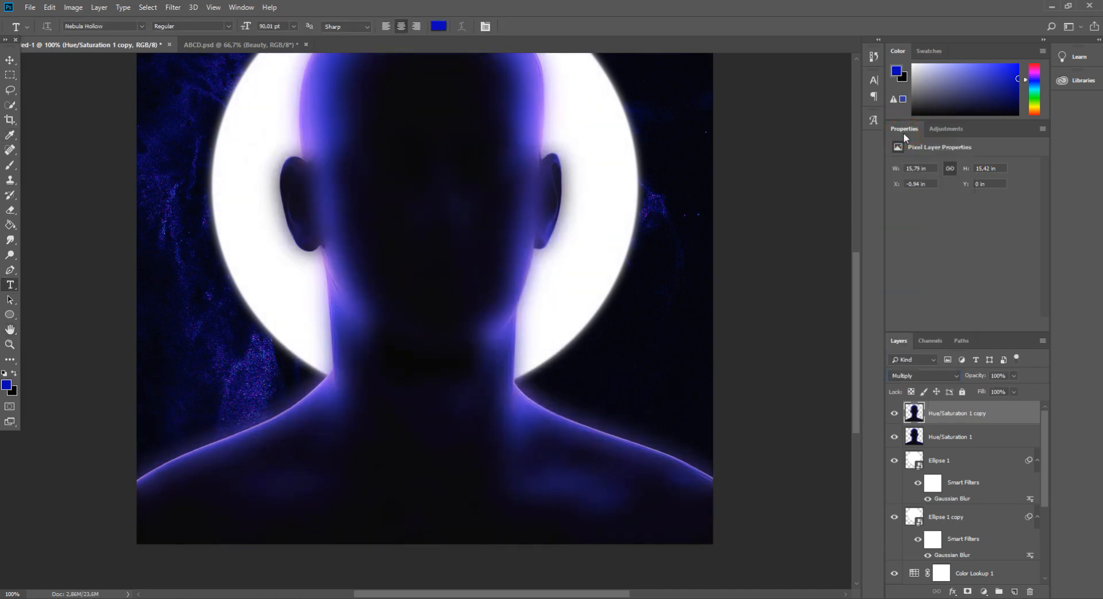
pyautogui.press('Down')
pyautogui.press('Down')
pyautogui.press('Down')
pyautogui.press('Down')
pyautogui.press('Up')
pyautogui.hotkey('ctrl', '-')
pyautogui.hotkey('ctrl', '-')
pyautogui.hotkey('ctrl', '+')
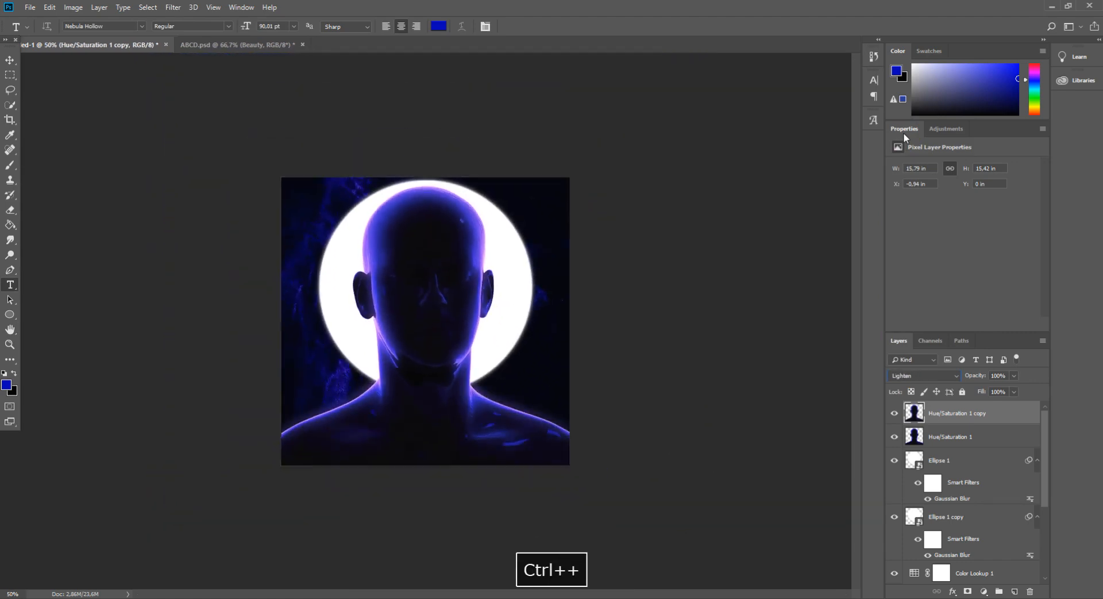
pyautogui.hotkey('ctrl', '+')
pyautogui.press('Up')
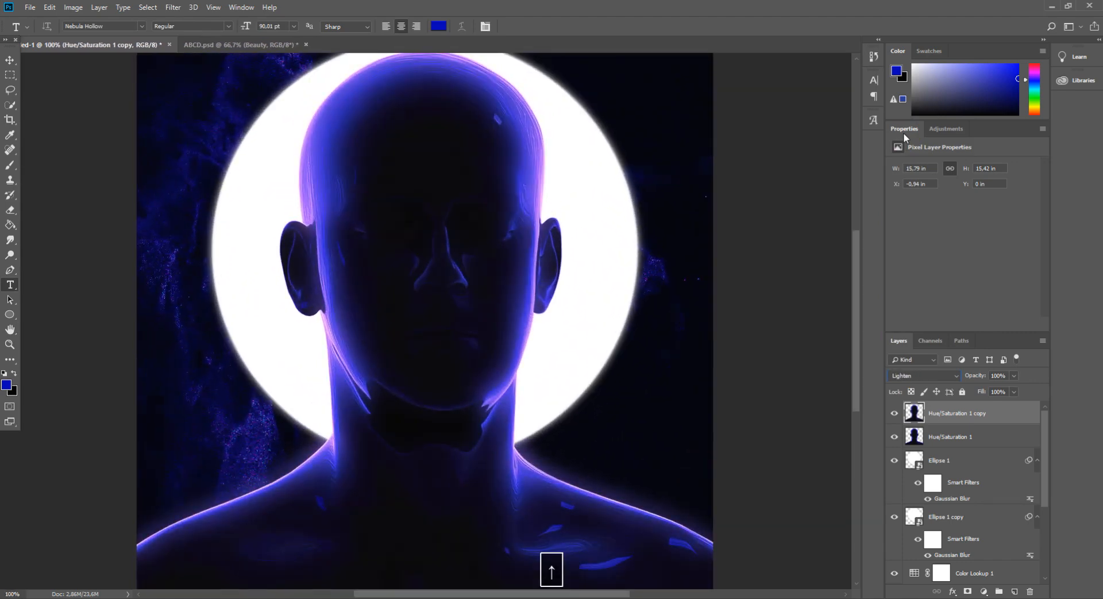
pyautogui.press('Down')
pyautogui.press('Down')
pyautogui.press('Down')
pyautogui.press('Down')
pyautogui.press('Down')
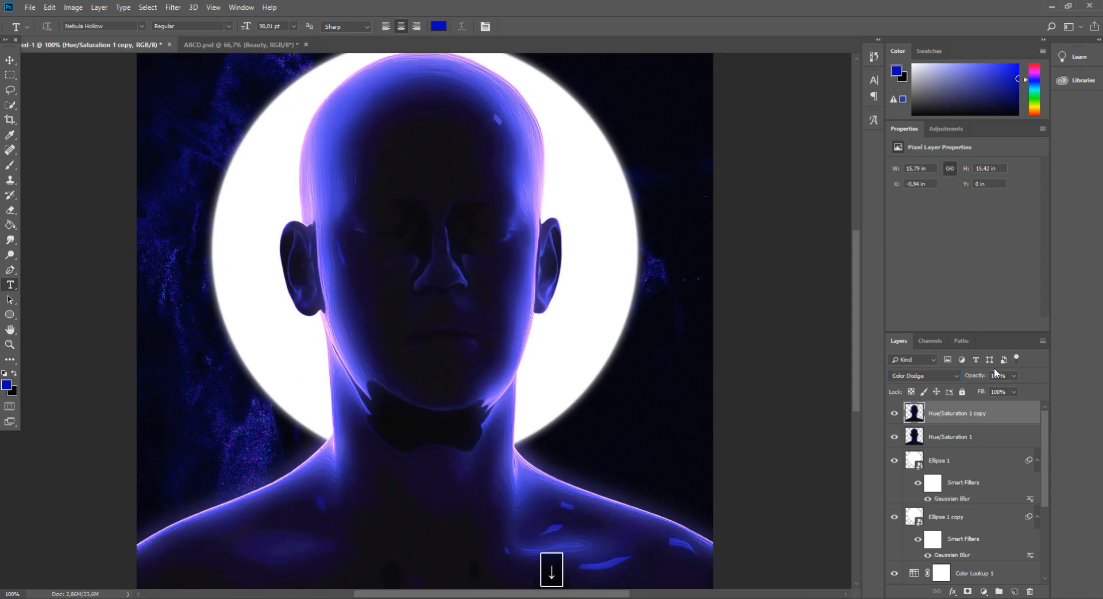
pyautogui.press('Down')
pyautogui.press('Down')
pyautogui.press('Down')
pyautogui.press('Down')
pyautogui.press('Down')
pyautogui.press('Down')
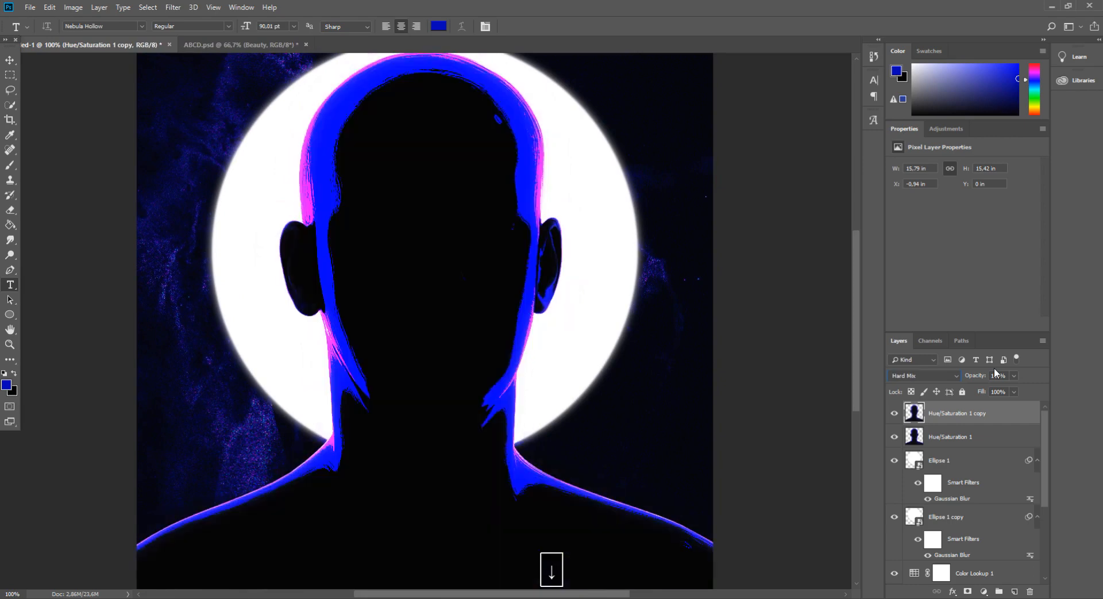
pyautogui.press('Down')
pyautogui.press('Down')
pyautogui.press('Up')
pyautogui.press('Up')
pyautogui.press('Down')
pyautogui.press('Down')
pyautogui.press('Down')
pyautogui.press('Down')
pyautogui.press('Down')
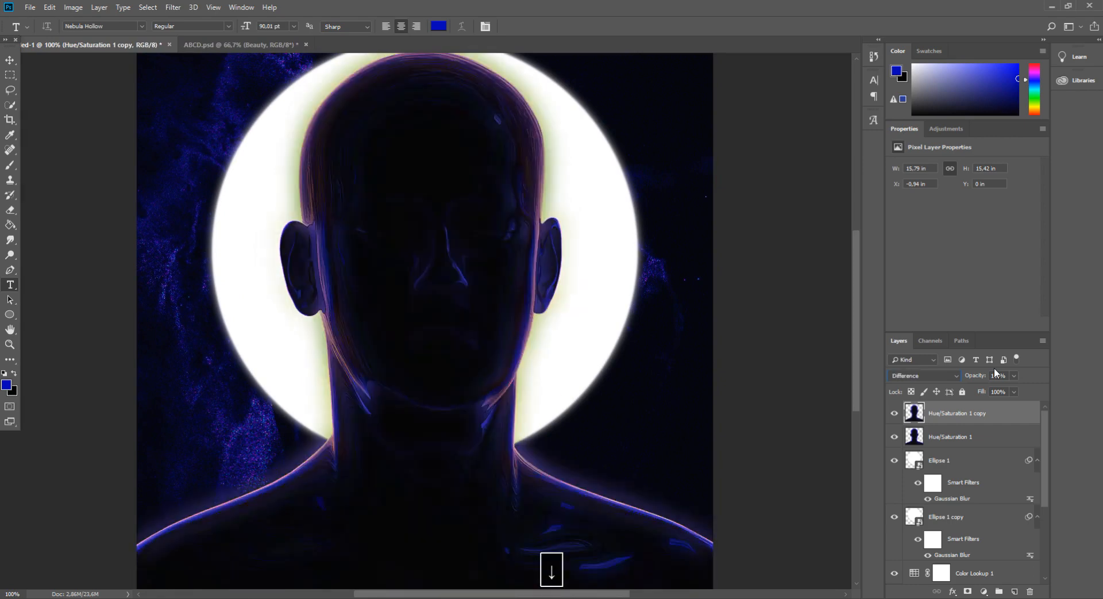
pyautogui.press('Down')
pyautogui.press('Up')
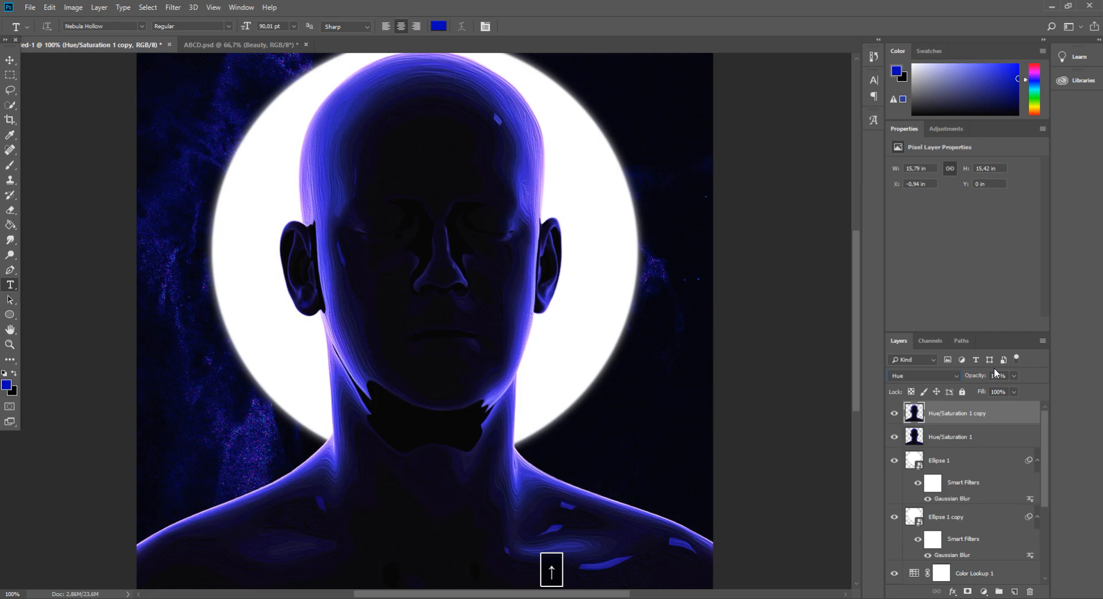
# Set the blurred head duplicate's blend mode to Lighten with 43% opacity
pyautogui.click(908, 375)
pyautogui.click(898, 131)
pyautogui.press('Down')
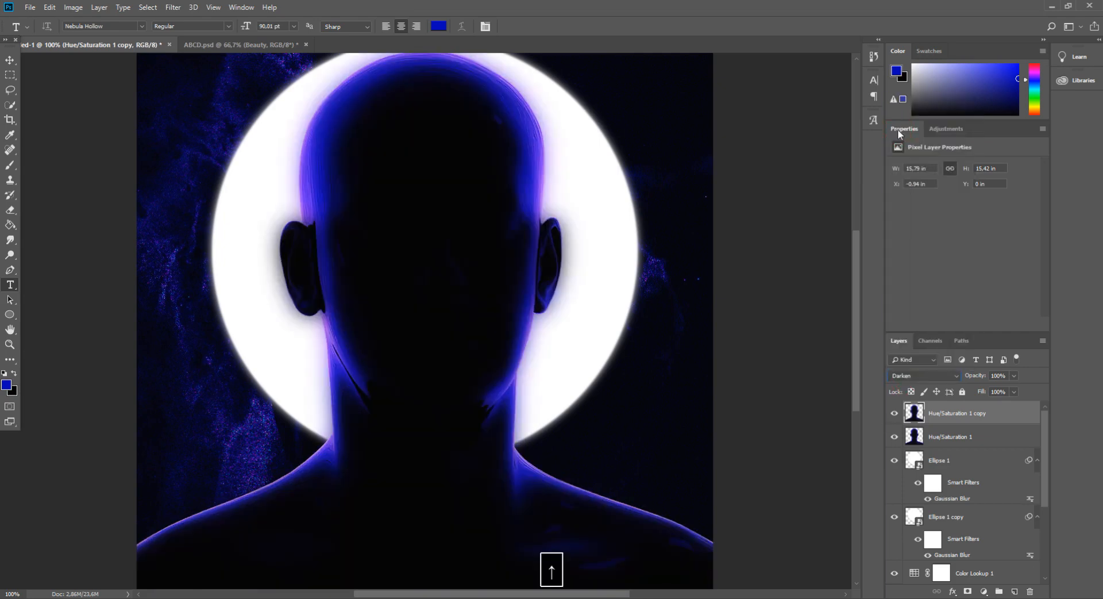
pyautogui.press('Down')
pyautogui.press('Down')
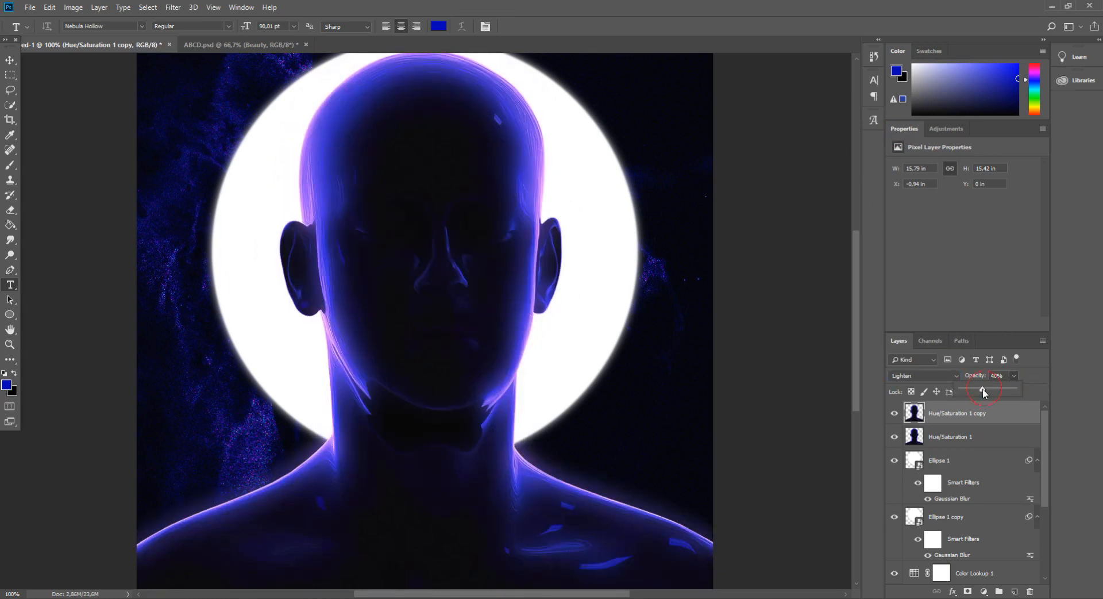
pyautogui.moveTo(982, 388); pyautogui.dragTo(982, 388)
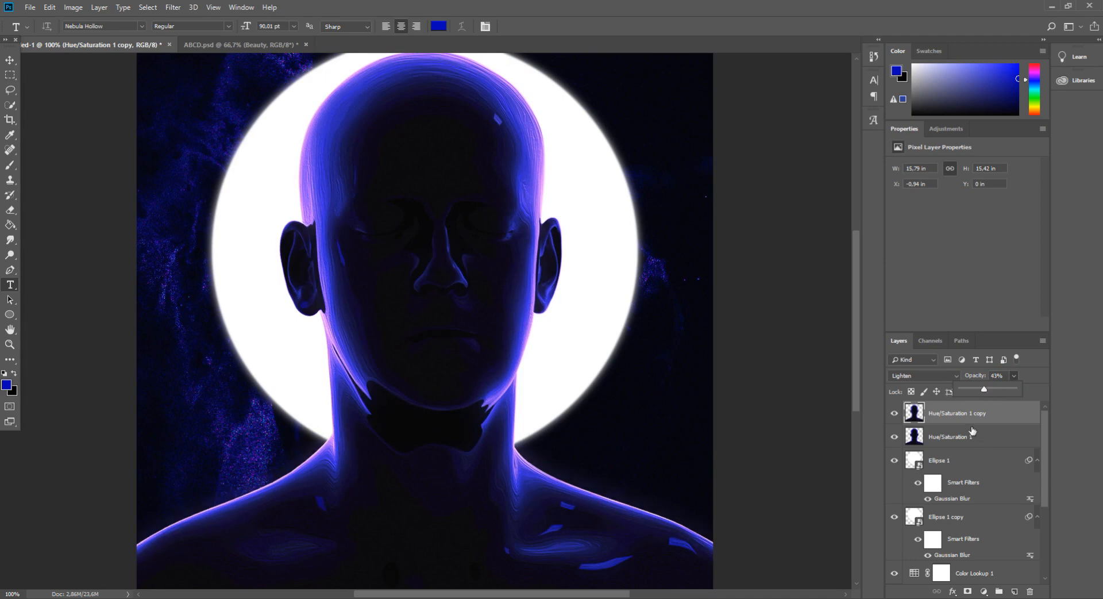
# Duplicate the glow layer and move the copy below Hue/Saturation 1
pyautogui.hotkey('ctrl', 'j')
pyautogui.hotkey('ctrl', 'j')
pyautogui.moveTo(972, 425); pyautogui.dragTo(980, 460)
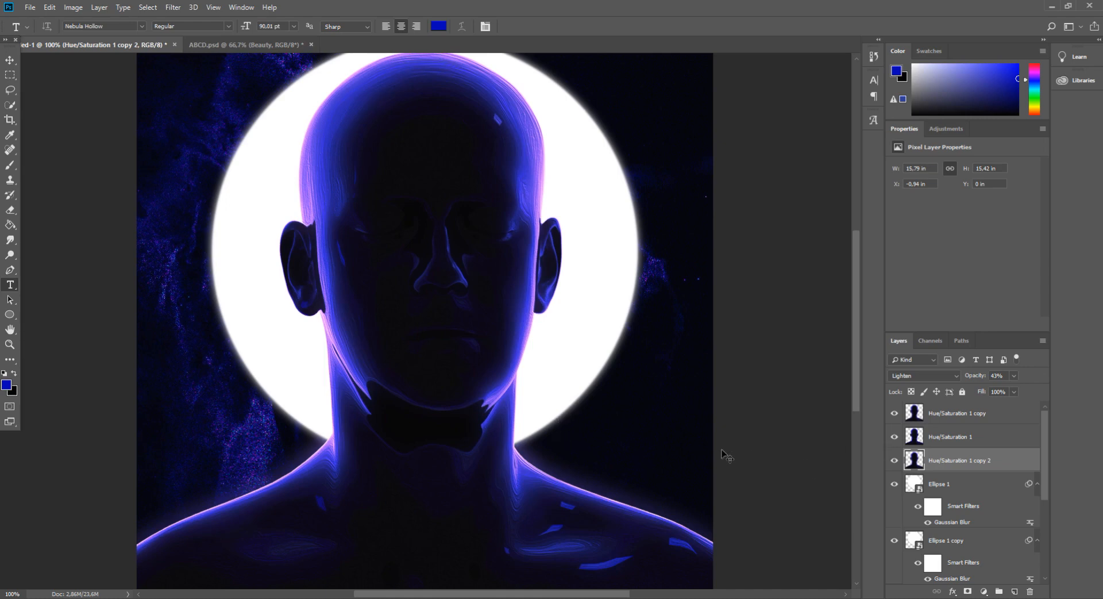
# Scale the glow copy up slightly and shift it to enlarge the halo around the head
pyautogui.hotkey('ctrl', 't')
pyautogui.hotkey('ctrl', '-')
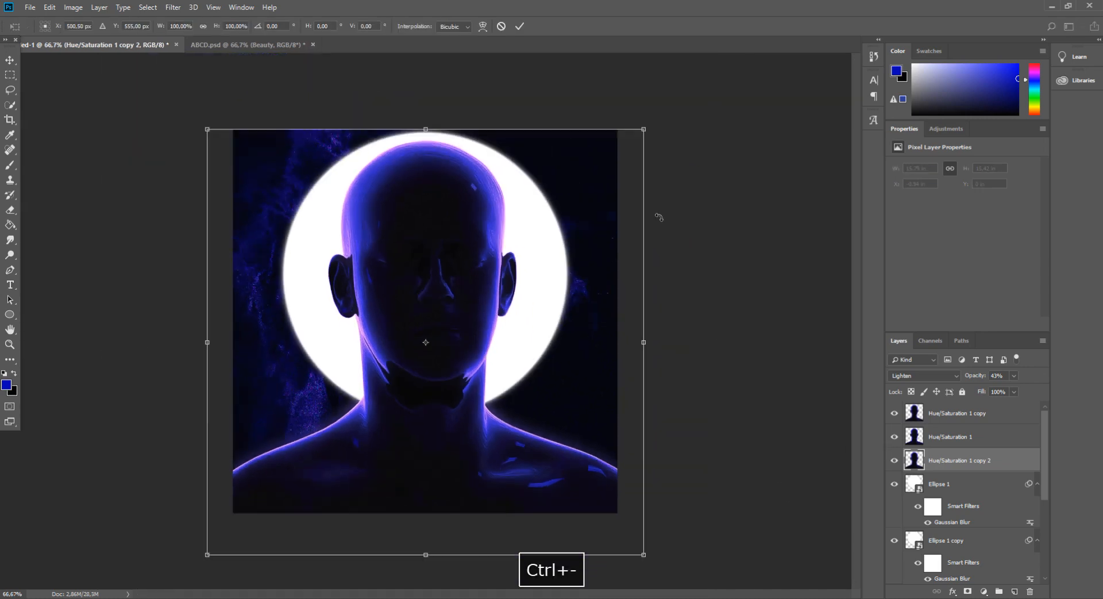
pyautogui.moveTo(646, 123); pyautogui.dragTo(680, 101)
pyautogui.moveTo(598, 217); pyautogui.dragTo(592, 233)
pyautogui.press('Return')
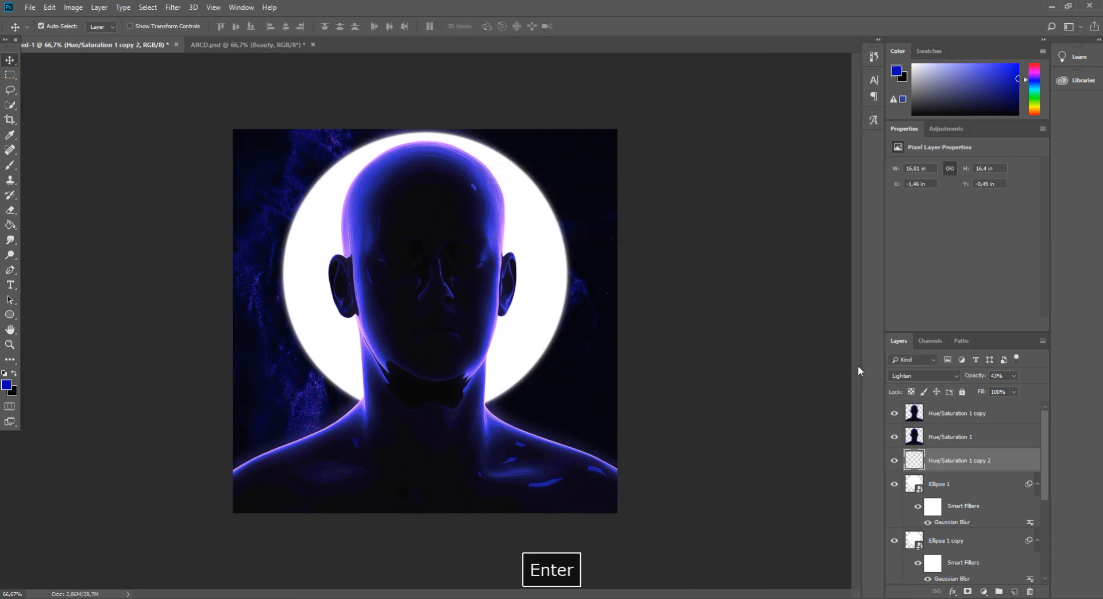
# Set the glow copy's blend mode to Normal and its opacity to 22%
pyautogui.click(913, 362)
pyautogui.click(954, 375)
pyautogui.click(954, 375)
pyautogui.click(904, 99)
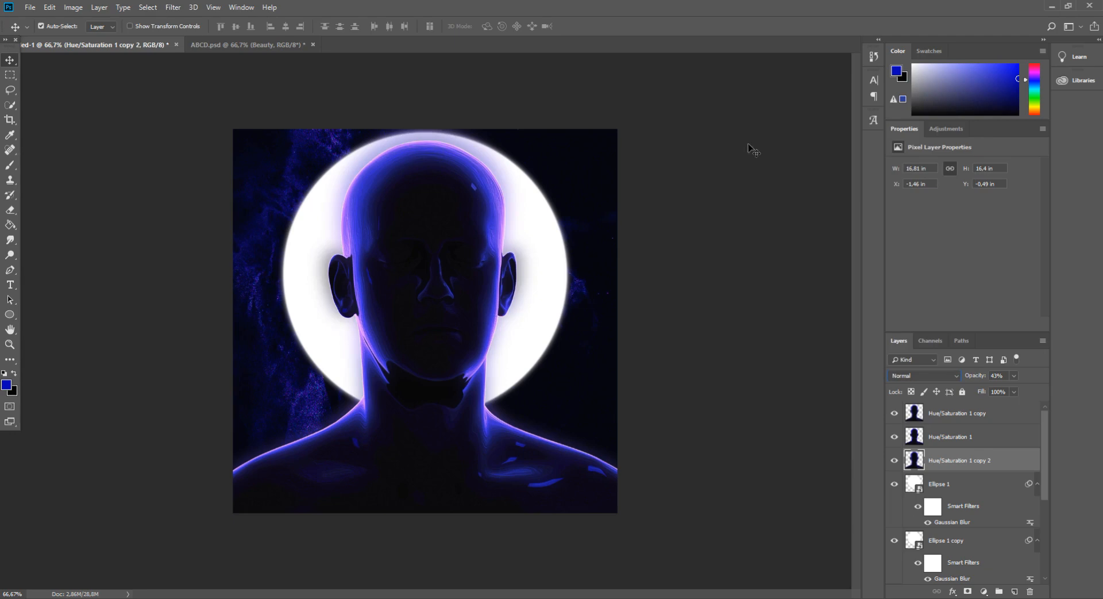
pyautogui.hotkey('ctrl', '+')
pyautogui.click(1015, 376)
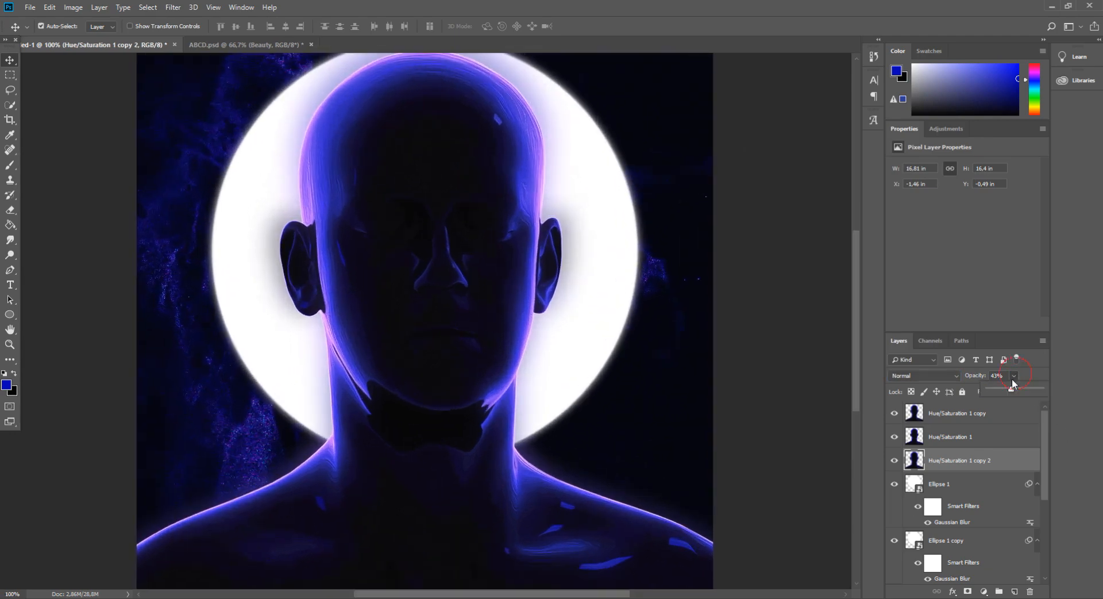
pyautogui.moveTo(1038, 387); pyautogui.dragTo(1000, 388)
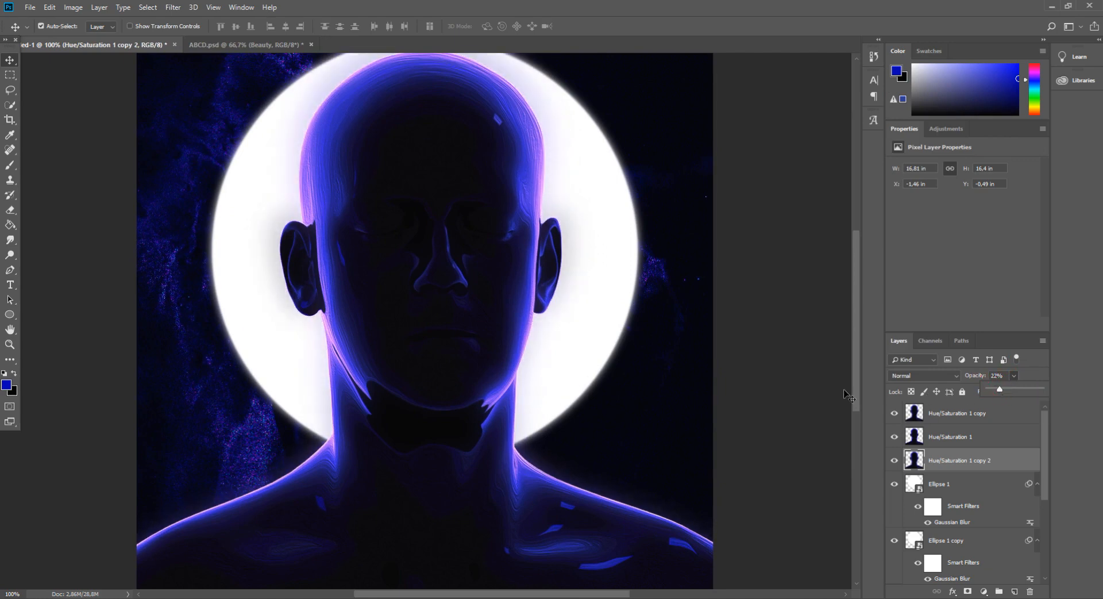
# Pick the Type tool and set the text color to white
pyautogui.hotkey('ctrl', '-')
pyautogui.hotkey('ctrl', '-')
pyautogui.hotkey('ctrl', '+')
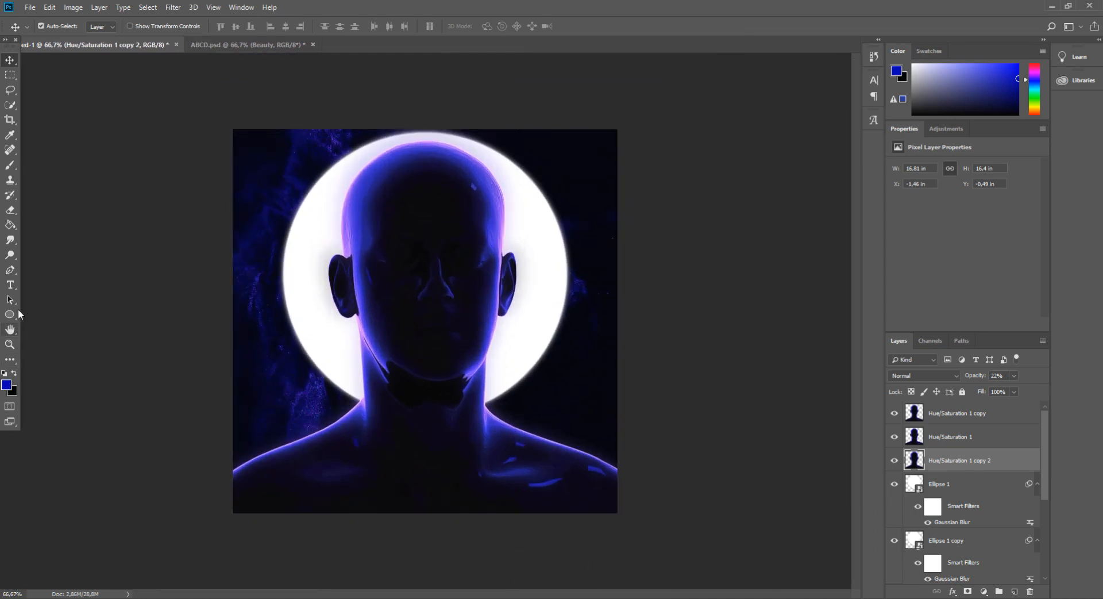
pyautogui.click(10, 285)
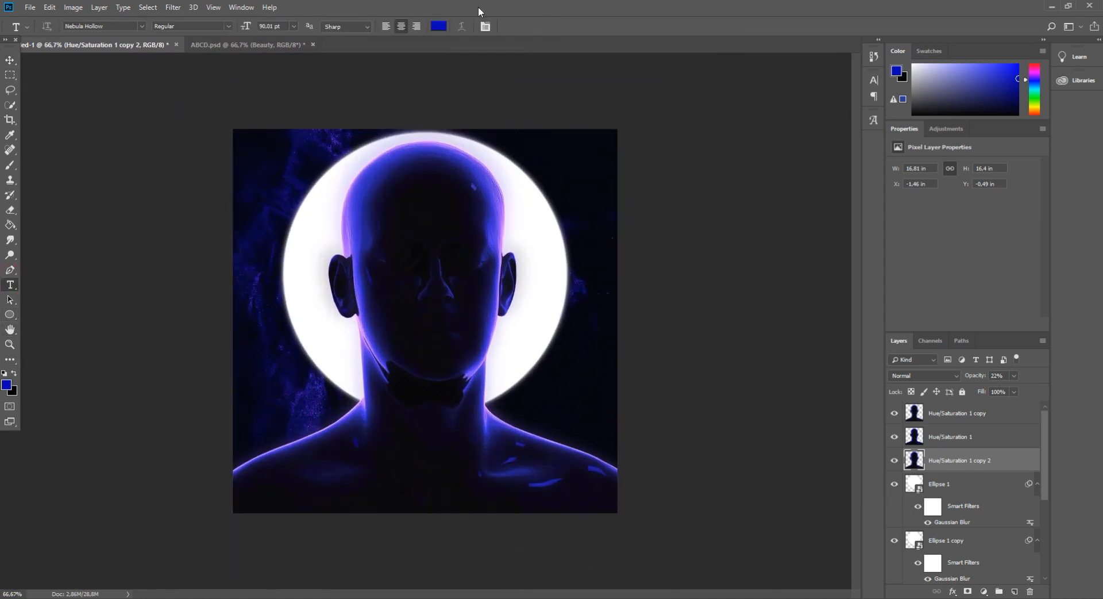
pyautogui.click(438, 26)
pyautogui.click(664, 210)
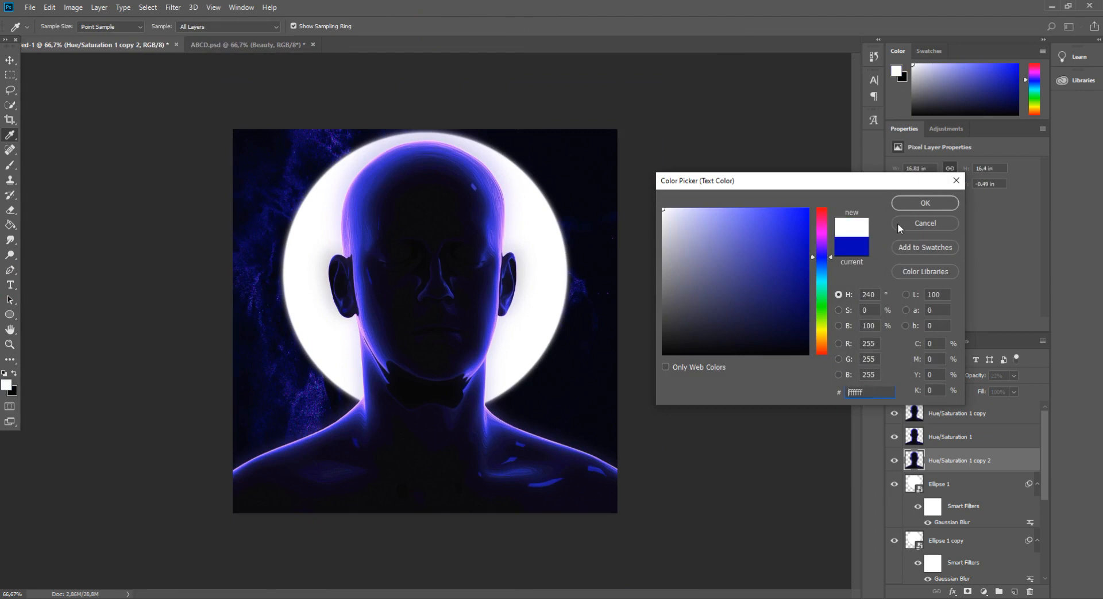
pyautogui.click(912, 203)
# Type the title HYPNOTIZED near the bottom of the canvas and move its text layer to the top
pyautogui.click(336, 471)
pyautogui.write('H')
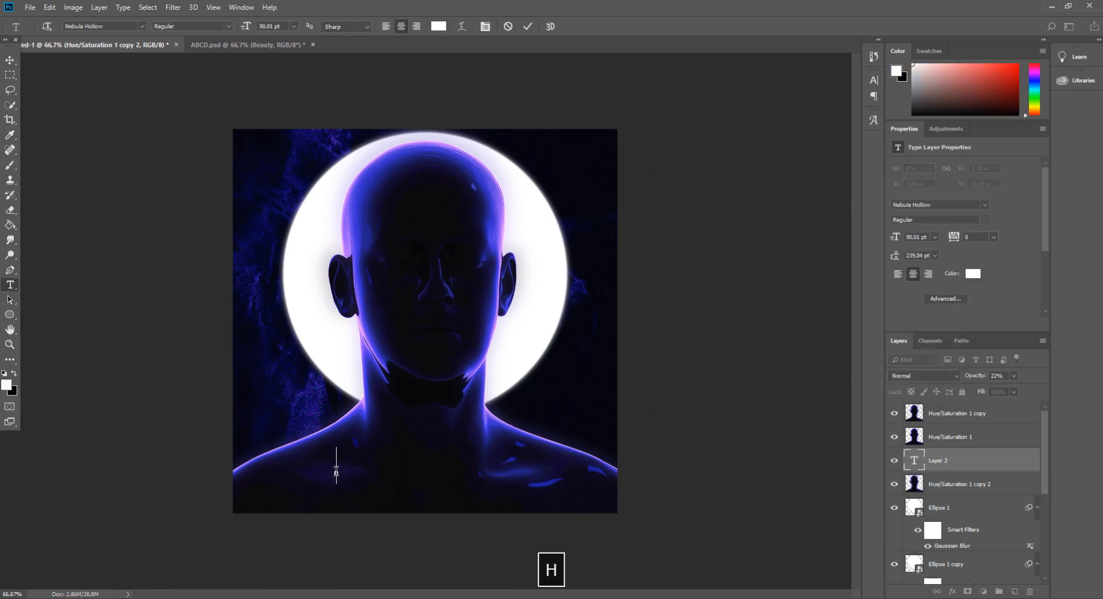
pyautogui.write('V')
pyautogui.moveTo(979, 464); pyautogui.dragTo(979, 420)
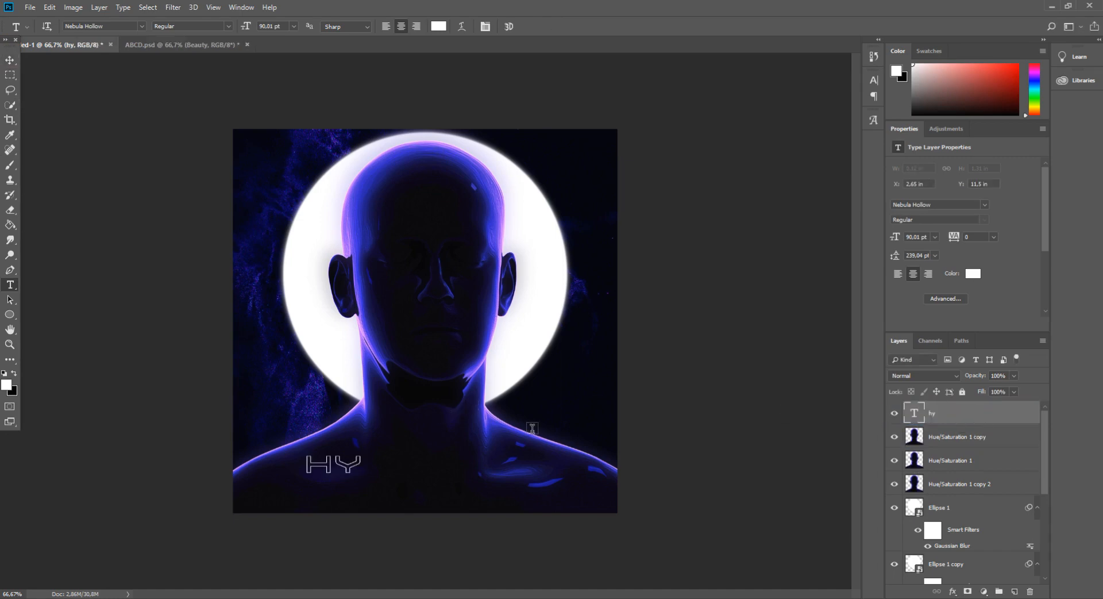
pyautogui.doubleClick(919, 410)
pyautogui.press('Right')
pyautogui.write('pnotiz')
pyautogui.press('BackSpace')
pyautogui.press('BackSpace')
pyautogui.press('BackSpace')
pyautogui.write('t')
pyautogui.press('capslock')
pyautogui.write('IZED')
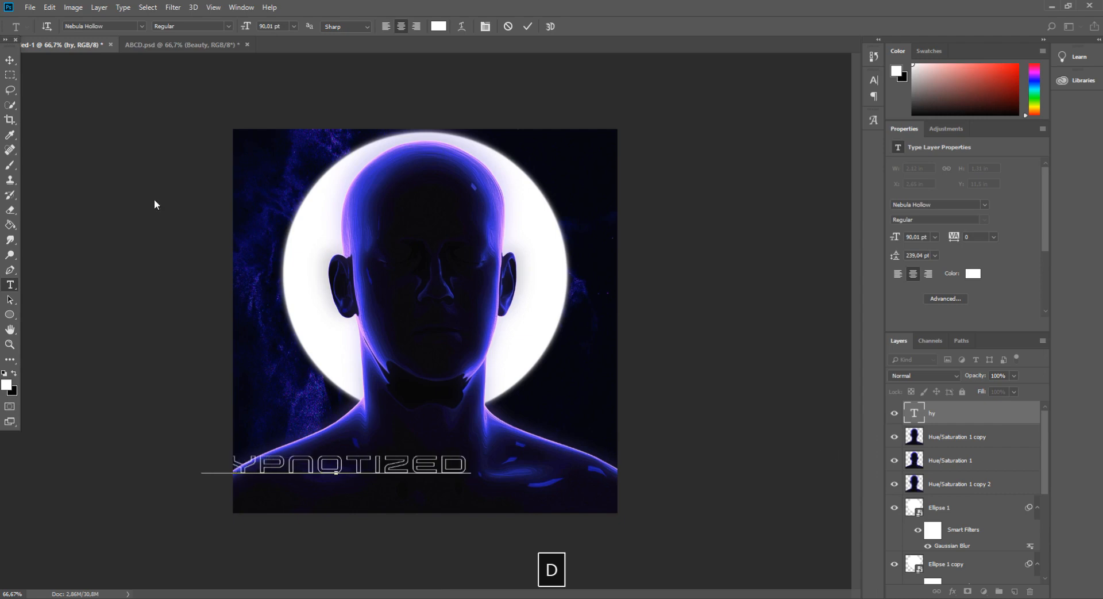
# Move the HYPNOTIZED title to center it horizontally near the bottom edge
pyautogui.click(10, 59)
pyautogui.moveTo(428, 463); pyautogui.dragTo(535, 484)
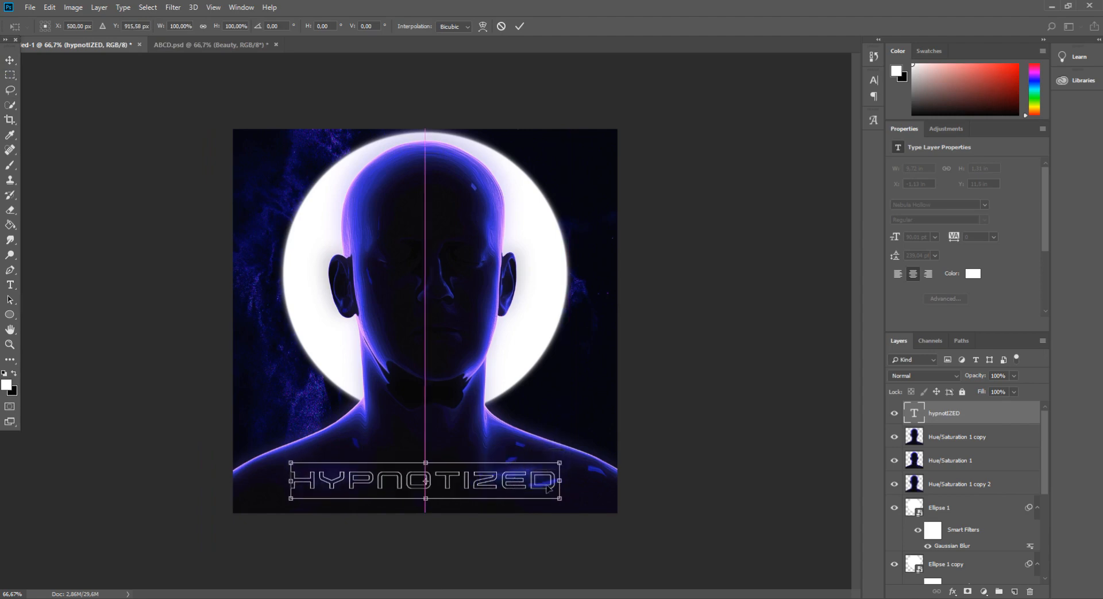
pyautogui.press('Return')
pyautogui.hotkey('ctrl', '+')
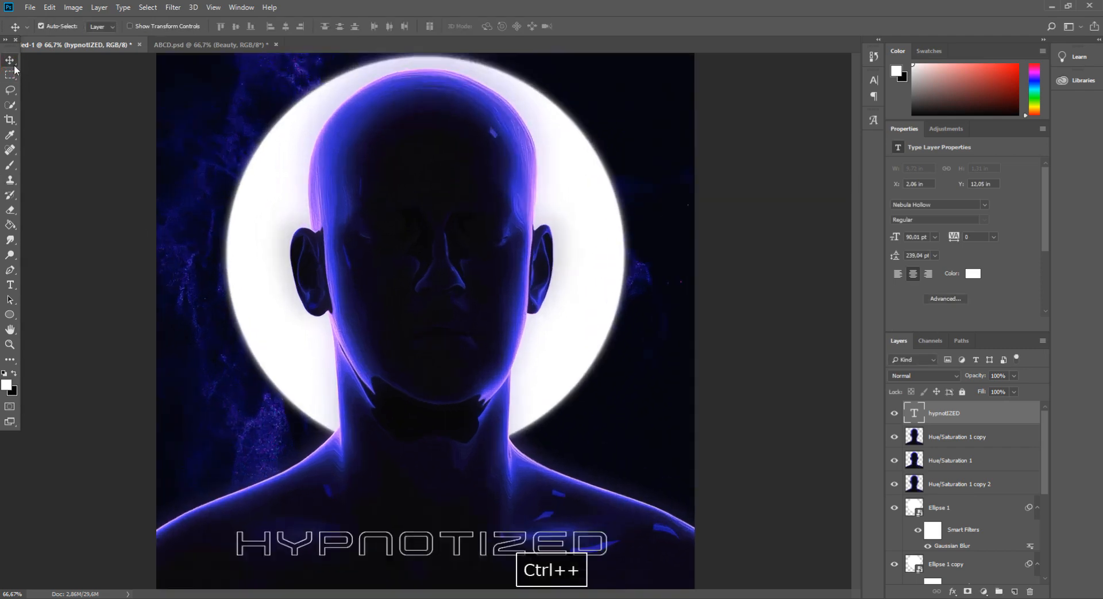
# Add a second text layer with the artist's name above the title
pyautogui.click(9, 285)
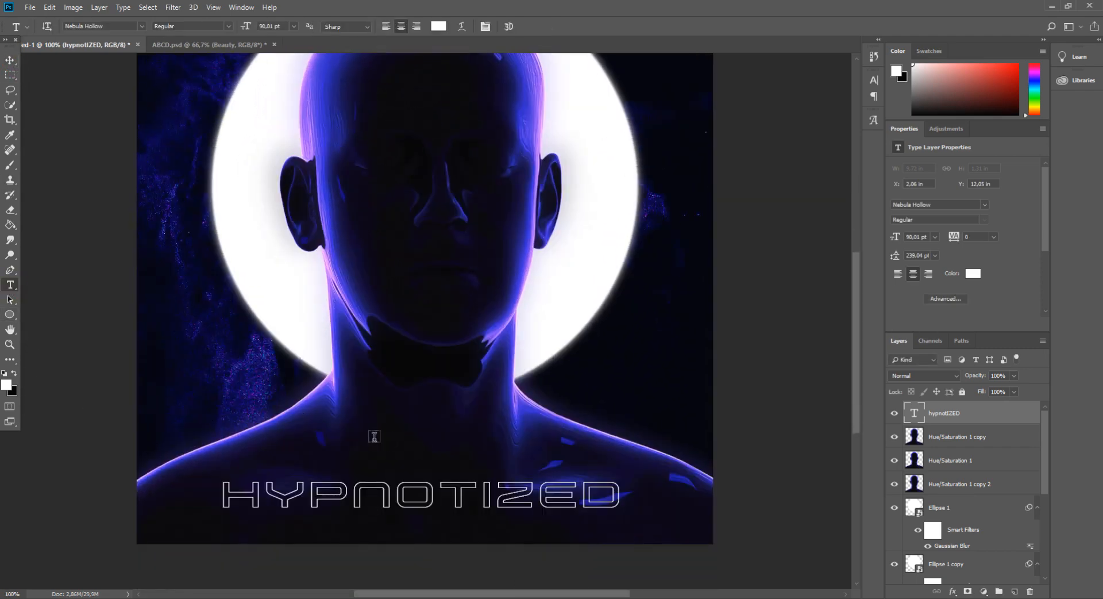
pyautogui.click(341, 433)
pyautogui.write('john')
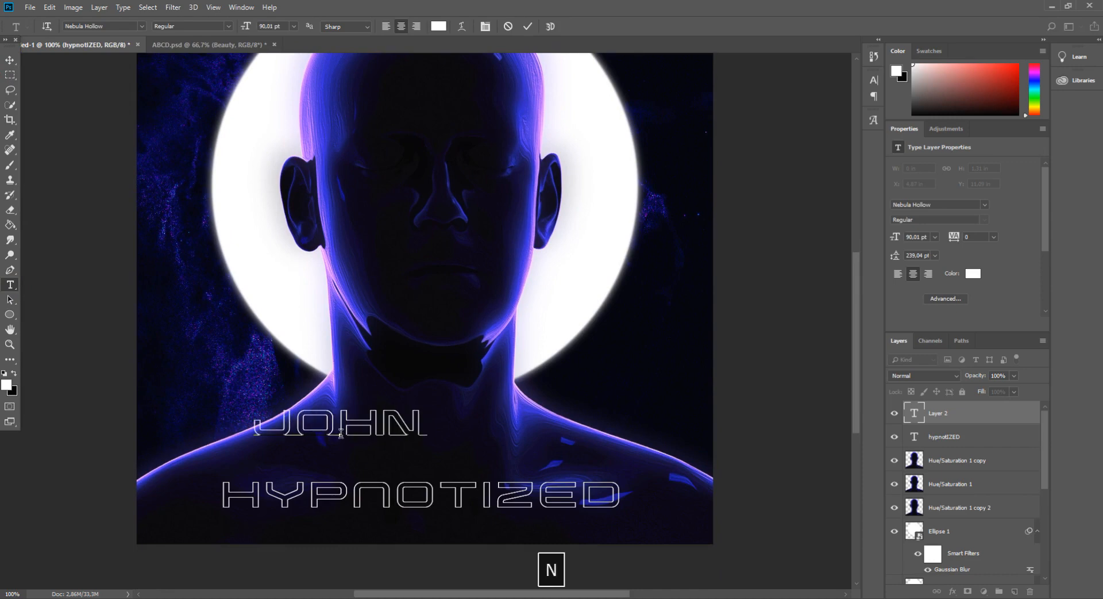
pyautogui.write('doe')
pyautogui.click(351, 425)
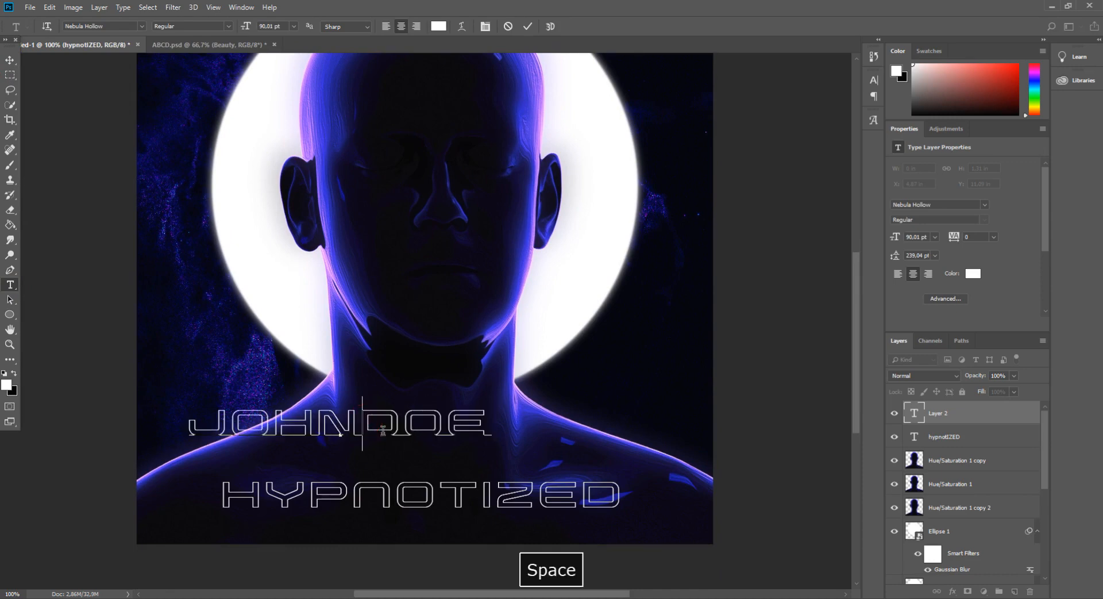
# Scale the artist name down to about 46.6 pt and place it centered under the title
pyautogui.click(17, 64)
pyautogui.hotkey('ctrl', 't')
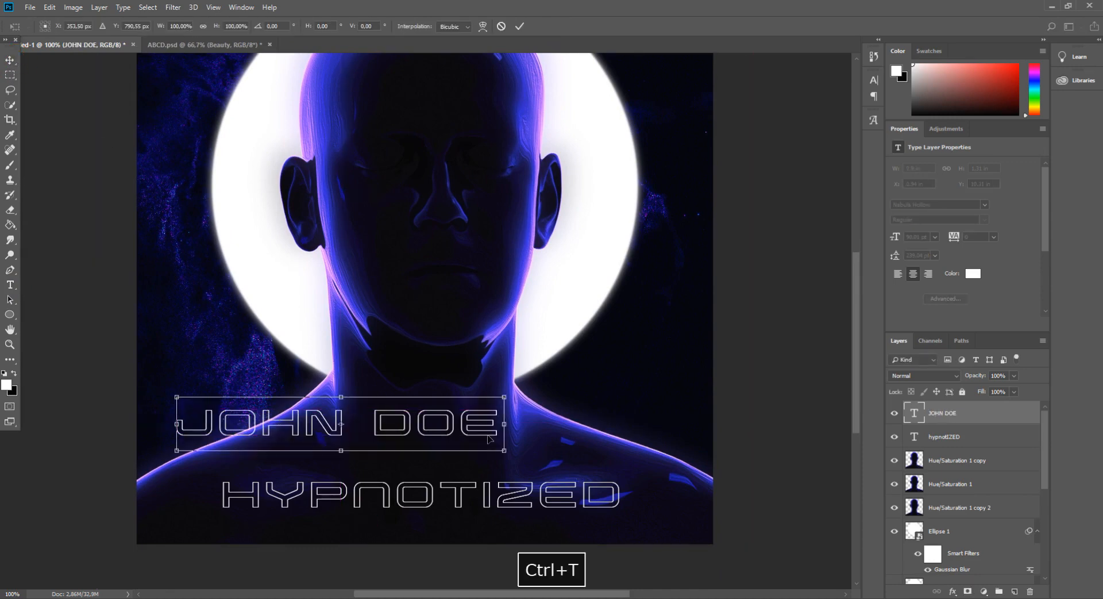
pyautogui.moveTo(503, 452); pyautogui.dragTo(485, 524)
pyautogui.click(10, 61)
pyautogui.press('Return')
pyautogui.hotkey('ctrl', '-')
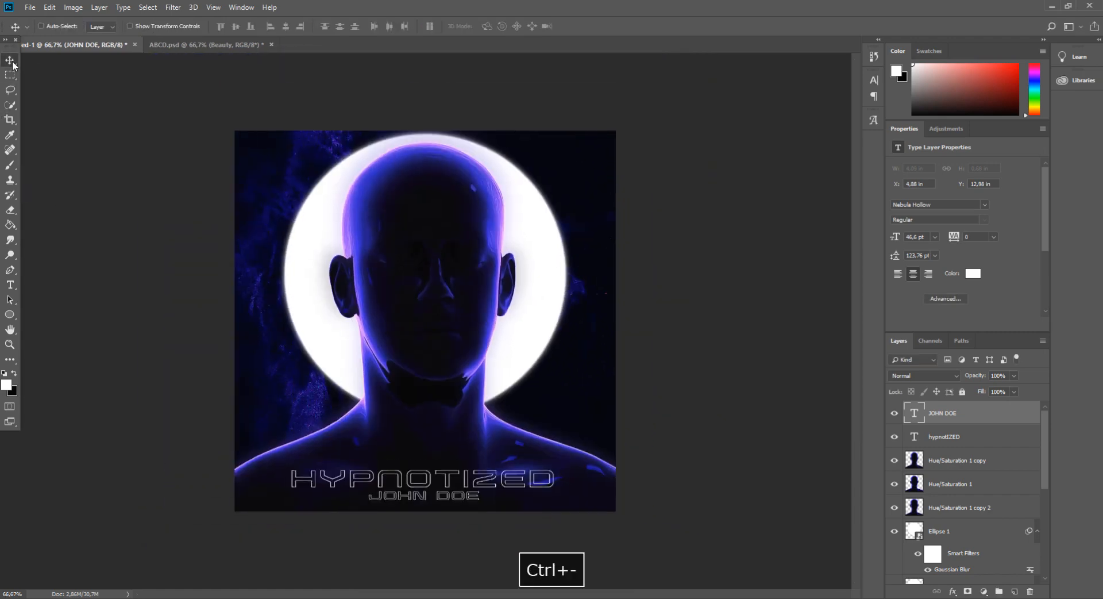
pyautogui.hotkey('ctrl', '-')
pyautogui.hotkey('ctrl', '-')
pyautogui.hotkey('ctrl', '+')
pyautogui.hotkey('ctrl', '+')
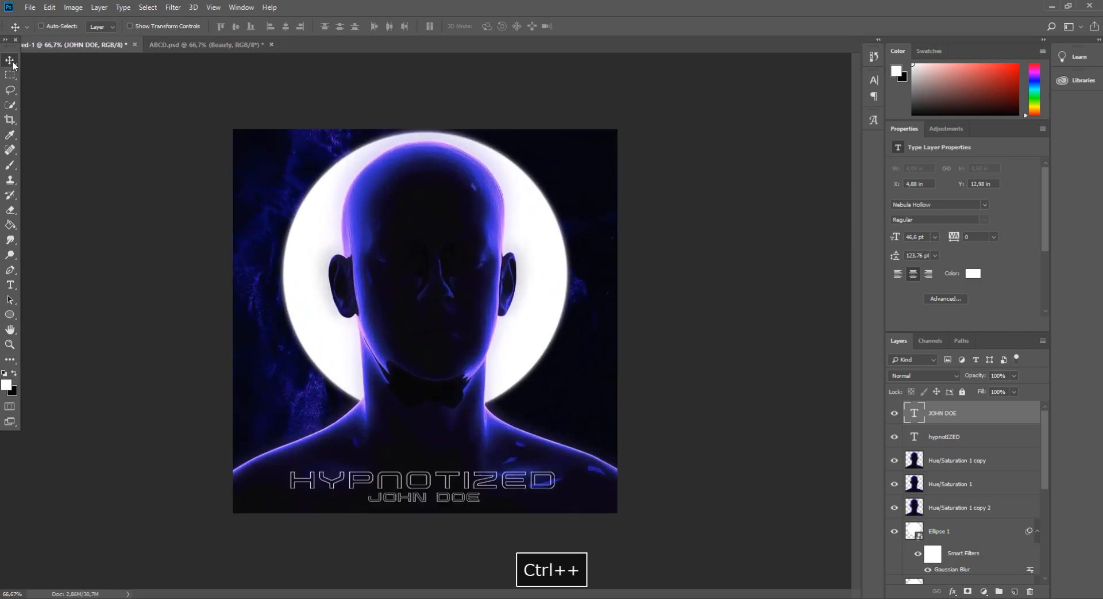
# Duplicate the HYPNOTIZED and artist name text layers together
pyautogui.hotkey('ctrl', '+')
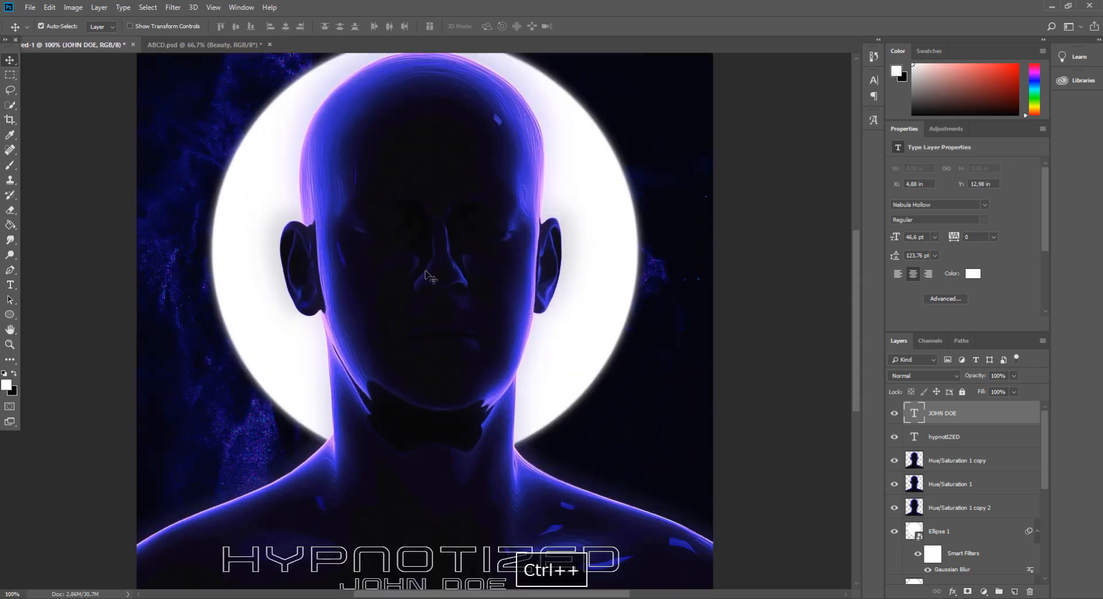
pyautogui.keyDown('shift'); pyautogui.click(968, 438); pyautogui.keyUp('shift')
pyautogui.rightClick(968, 437)
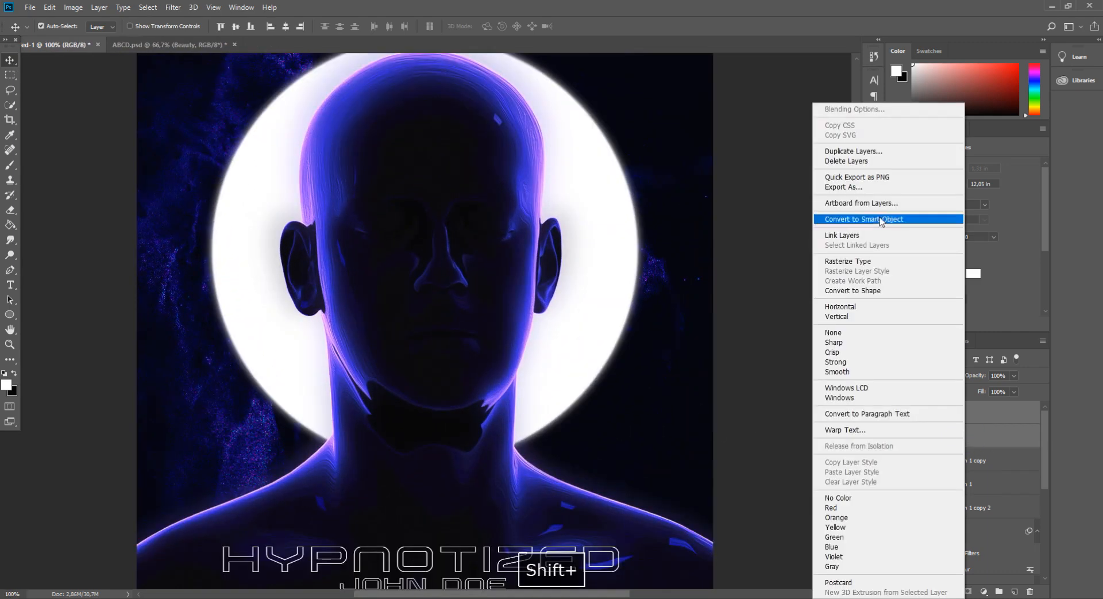
pyautogui.click(858, 152)
pyautogui.press('Return')
# Rasterize the duplicated text layers and merge them into a single pixel layer
pyautogui.rightClick(989, 438)
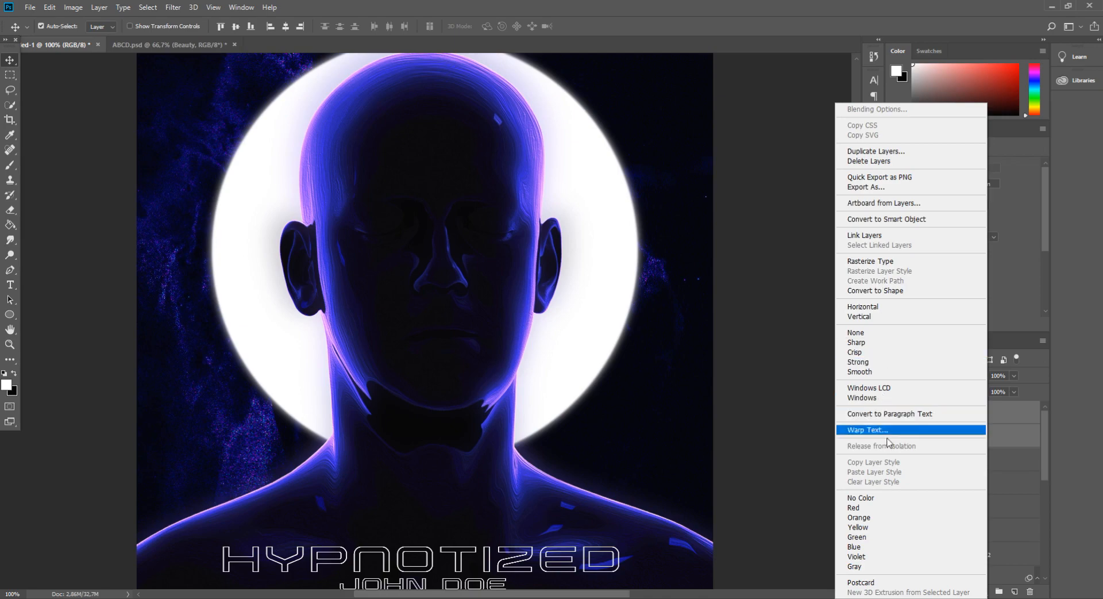
pyautogui.click(879, 261)
pyautogui.rightClick(954, 436)
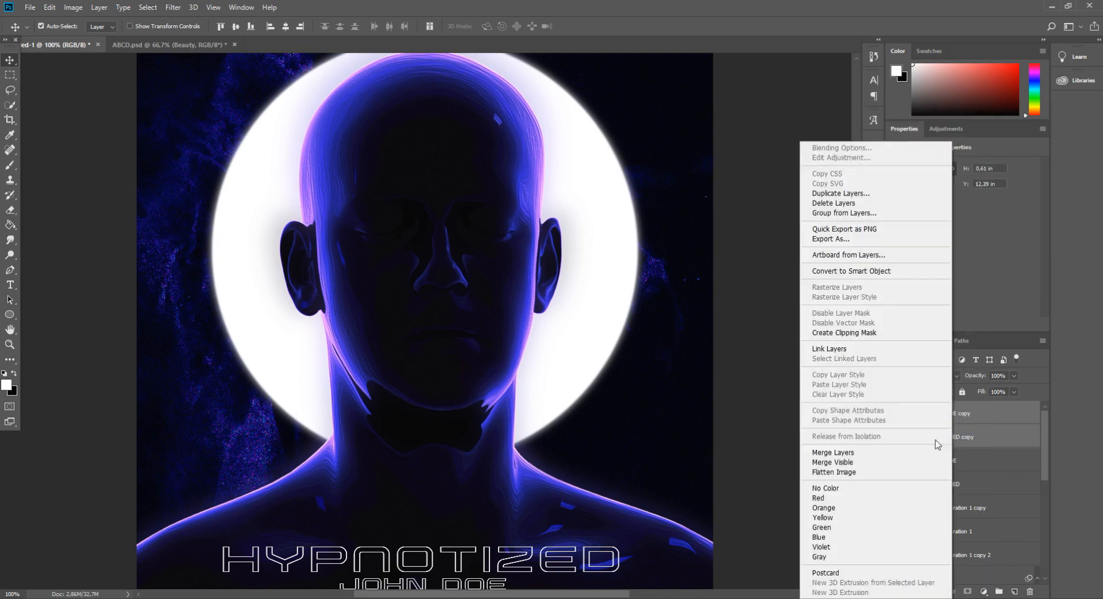
pyautogui.click(858, 454)
# Apply a Gaussian Blur with a radius of 2.7 pixels to the merged text copy
pyautogui.click(173, 7)
pyautogui.moveTo(259, 126)
pyautogui.click(339, 179)
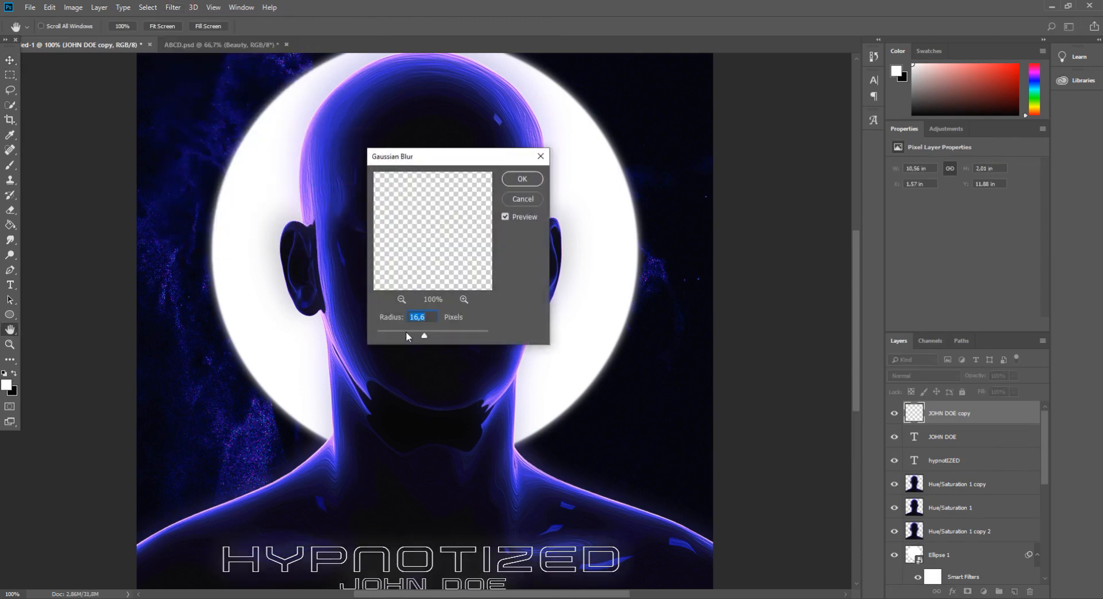
pyautogui.moveTo(405, 337); pyautogui.dragTo(401, 337)
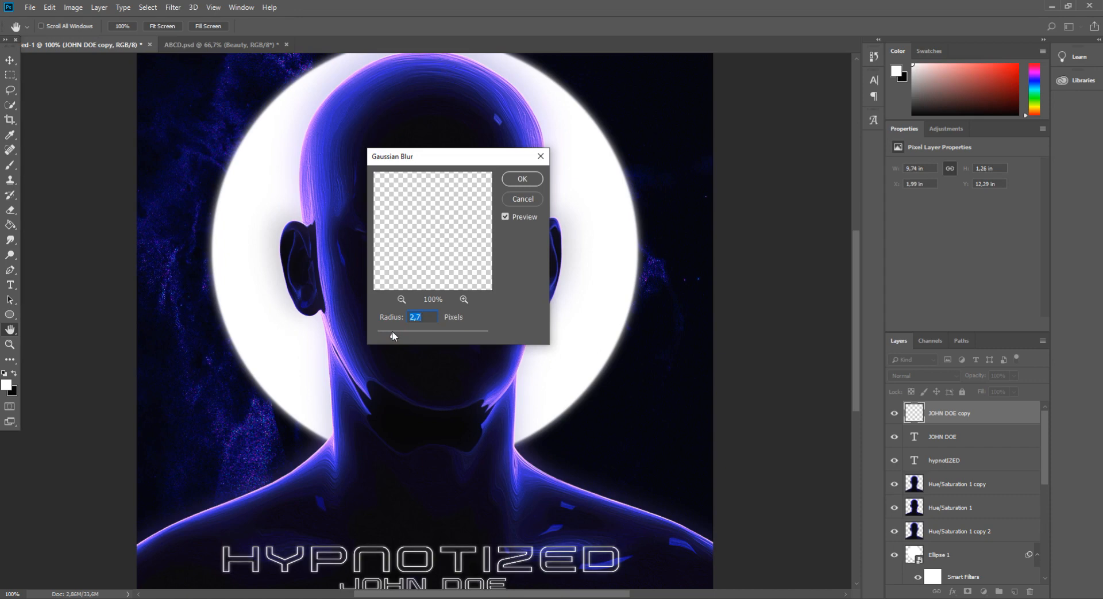
pyautogui.press('Return')
# Move the blurred text copy beneath both text layers and set its opacity to 13%
pyautogui.moveTo(979, 415); pyautogui.dragTo(978, 465)
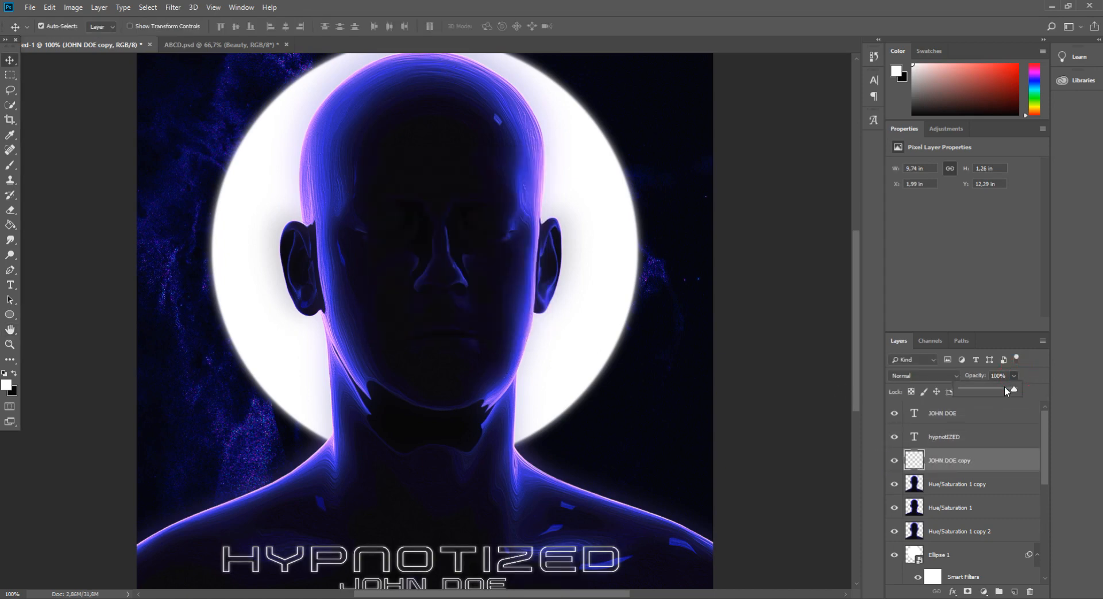
pyautogui.moveTo(1006, 388); pyautogui.dragTo(996, 388)
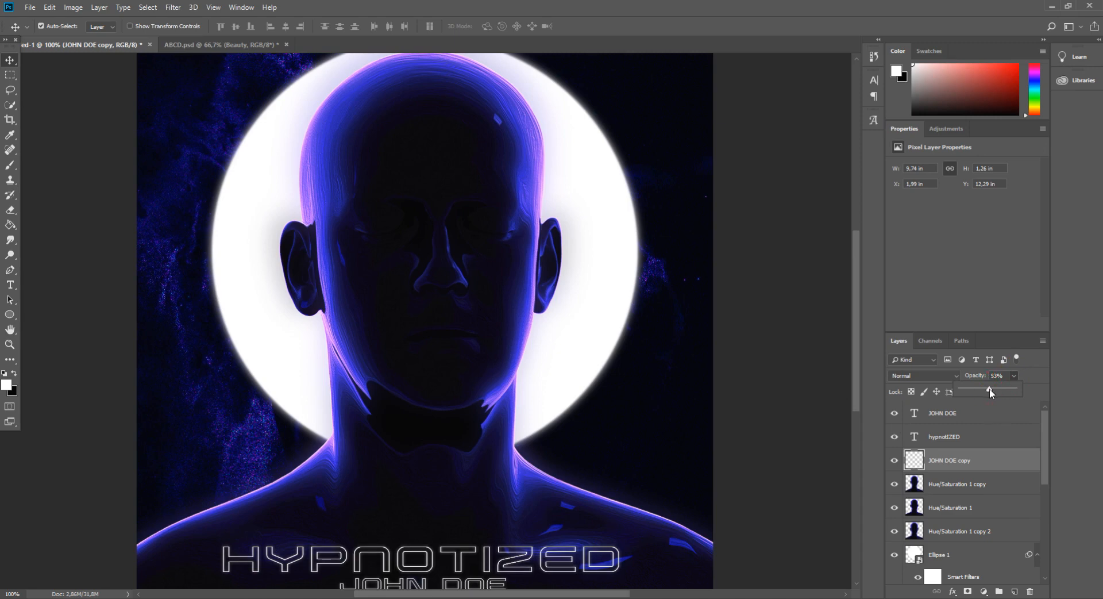
# Examine the finished cover and the soft text glow at different zoom levels
pyautogui.hotkey('ctrl', '-')
pyautogui.hotkey('ctrl', '-')
pyautogui.hotkey('ctrl', '+')
pyautogui.hotkey('ctrl', '+')
pyautogui.hotkey('ctrl', '-')
pyautogui.hotkey('ctrl', '-')
pyautogui.hotkey('ctrl', '+')
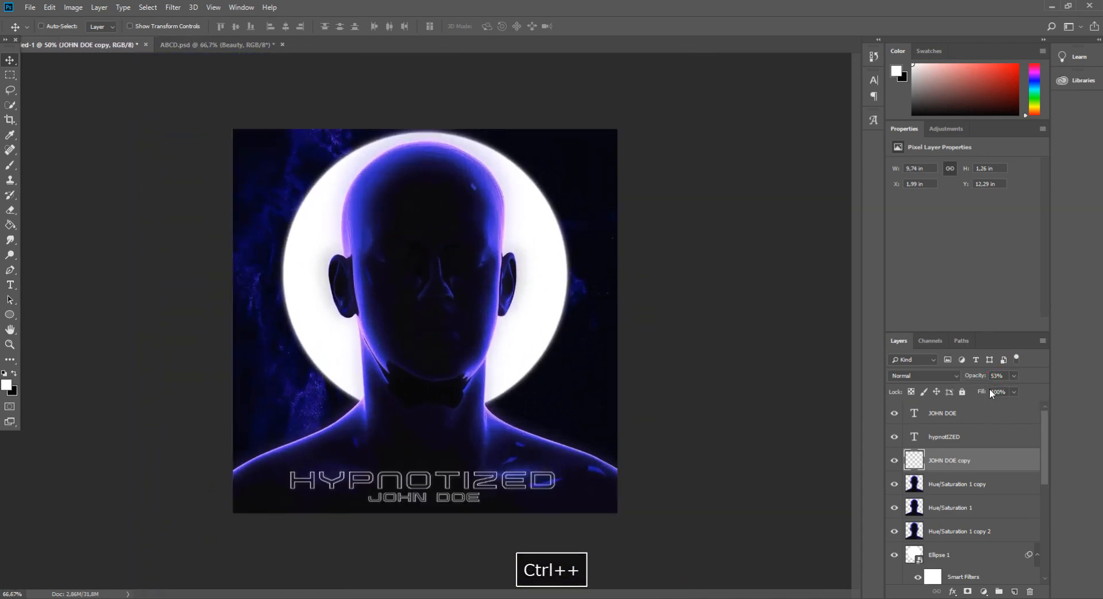
pyautogui.hotkey('ctrl', '+')
pyautogui.hotkey('ctrl', '-')
pyautogui.hotkey('ctrl', '-')
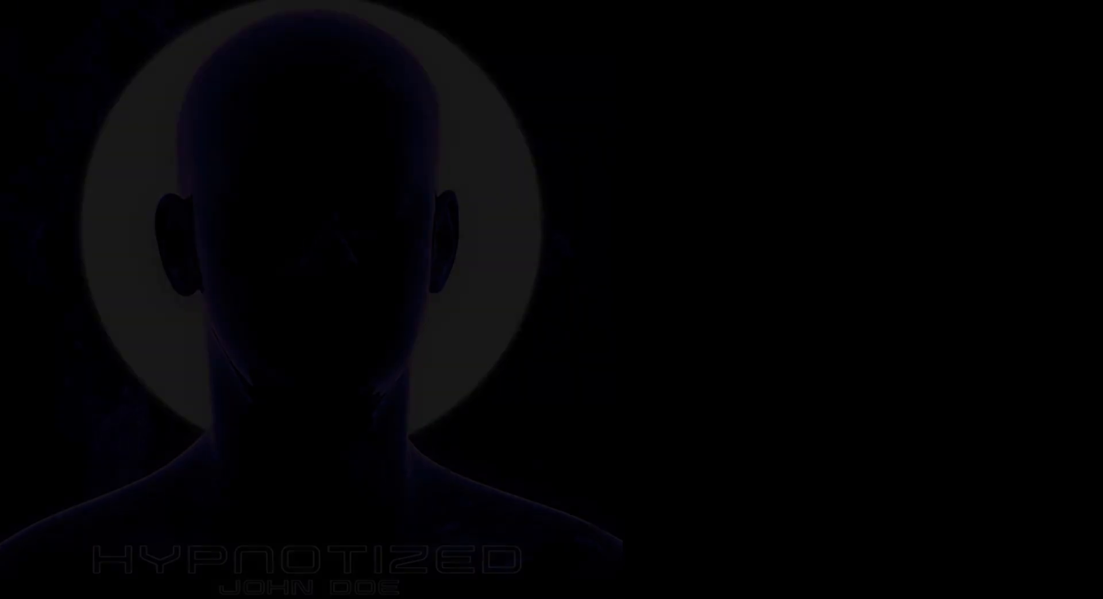